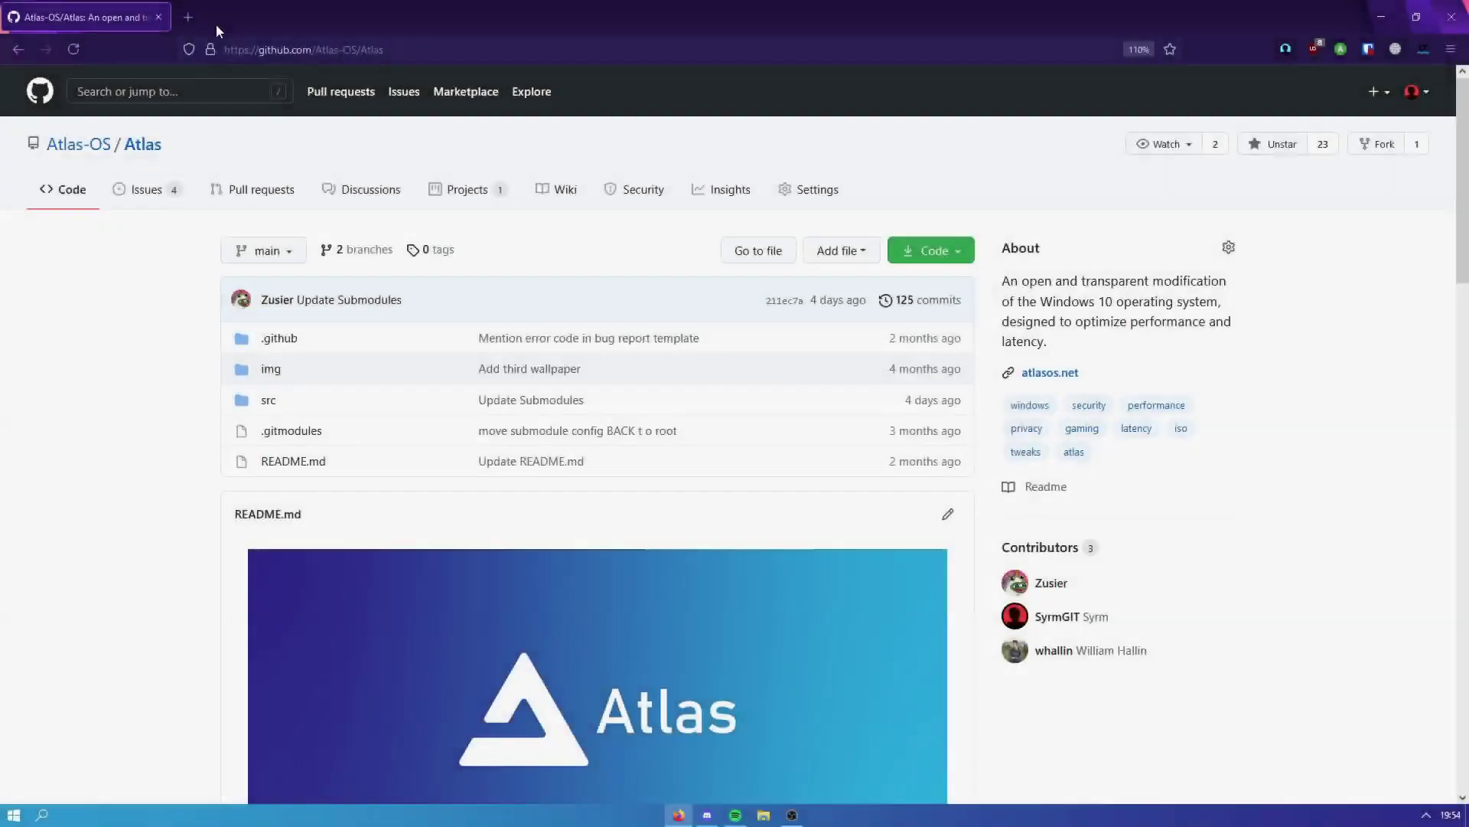
# Load atlasos.net in a new tab and go to its Download page.
pyautogui.click(195, 20)
pyautogui.write('at')
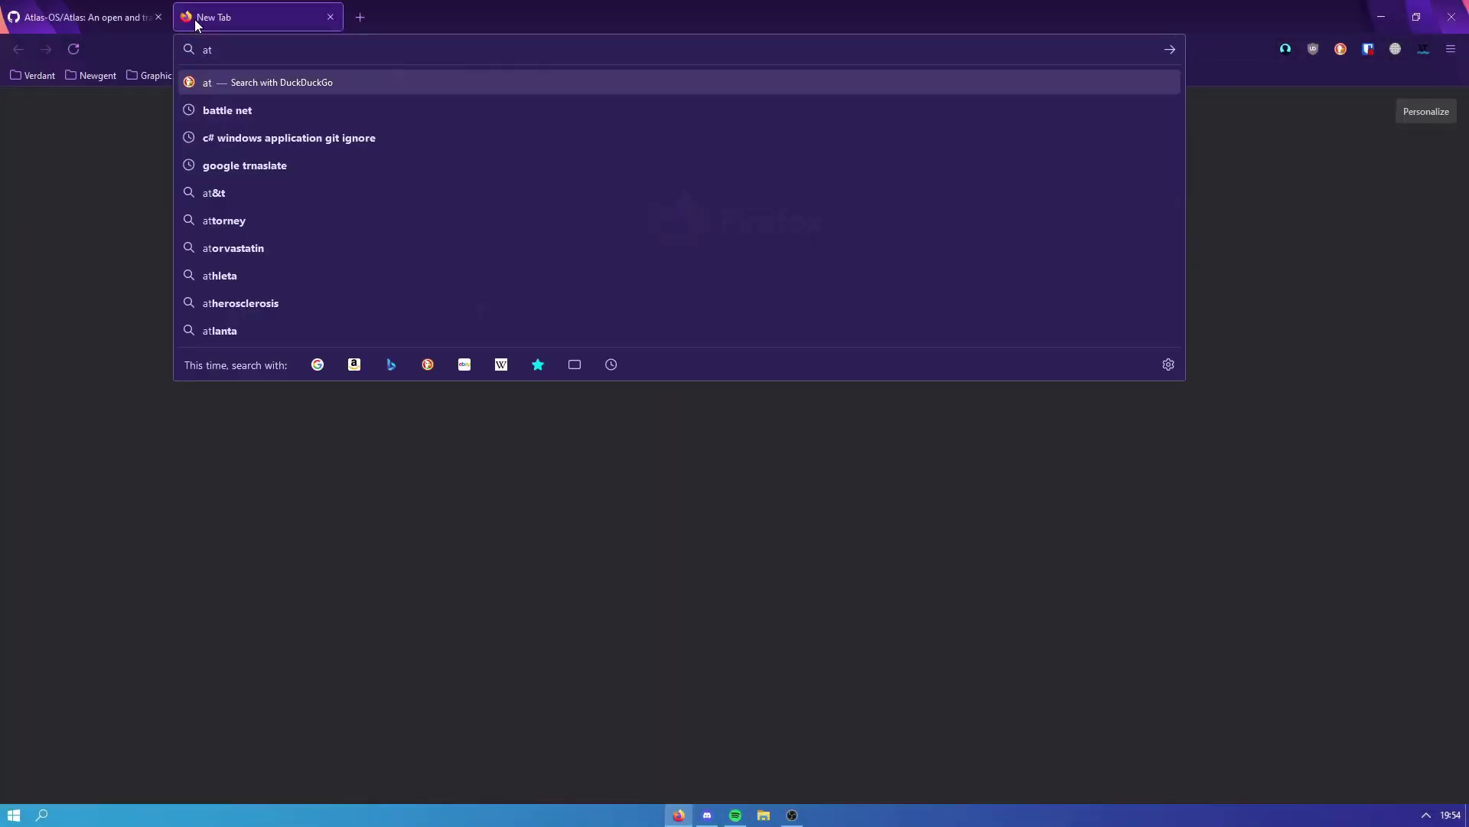
pyautogui.write('lasos.net')
pyautogui.press('Return')
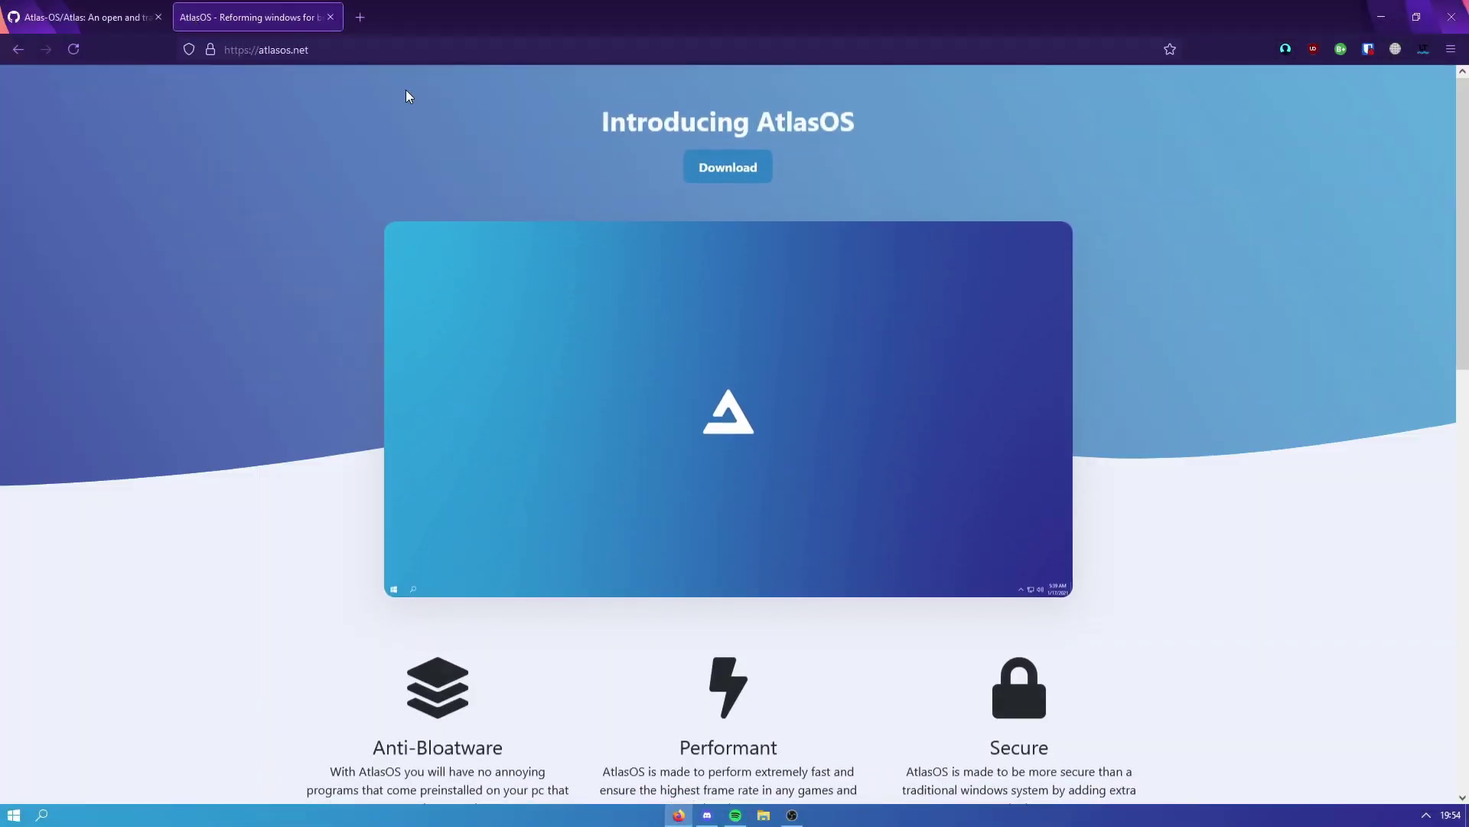
pyautogui.scroll(-7, 570, 321)
pyautogui.scroll(7, 561, 302)
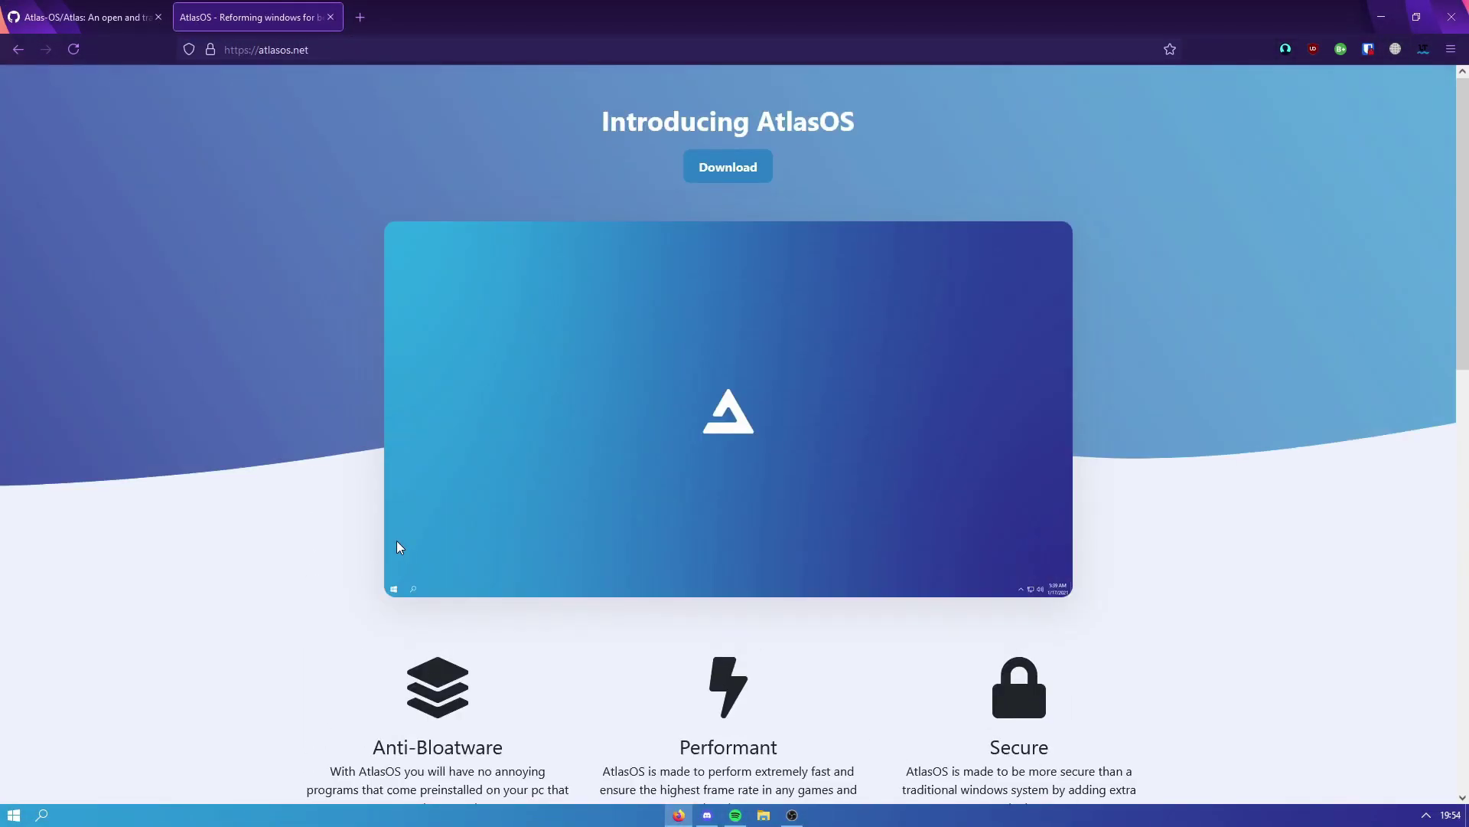
pyautogui.click(698, 171)
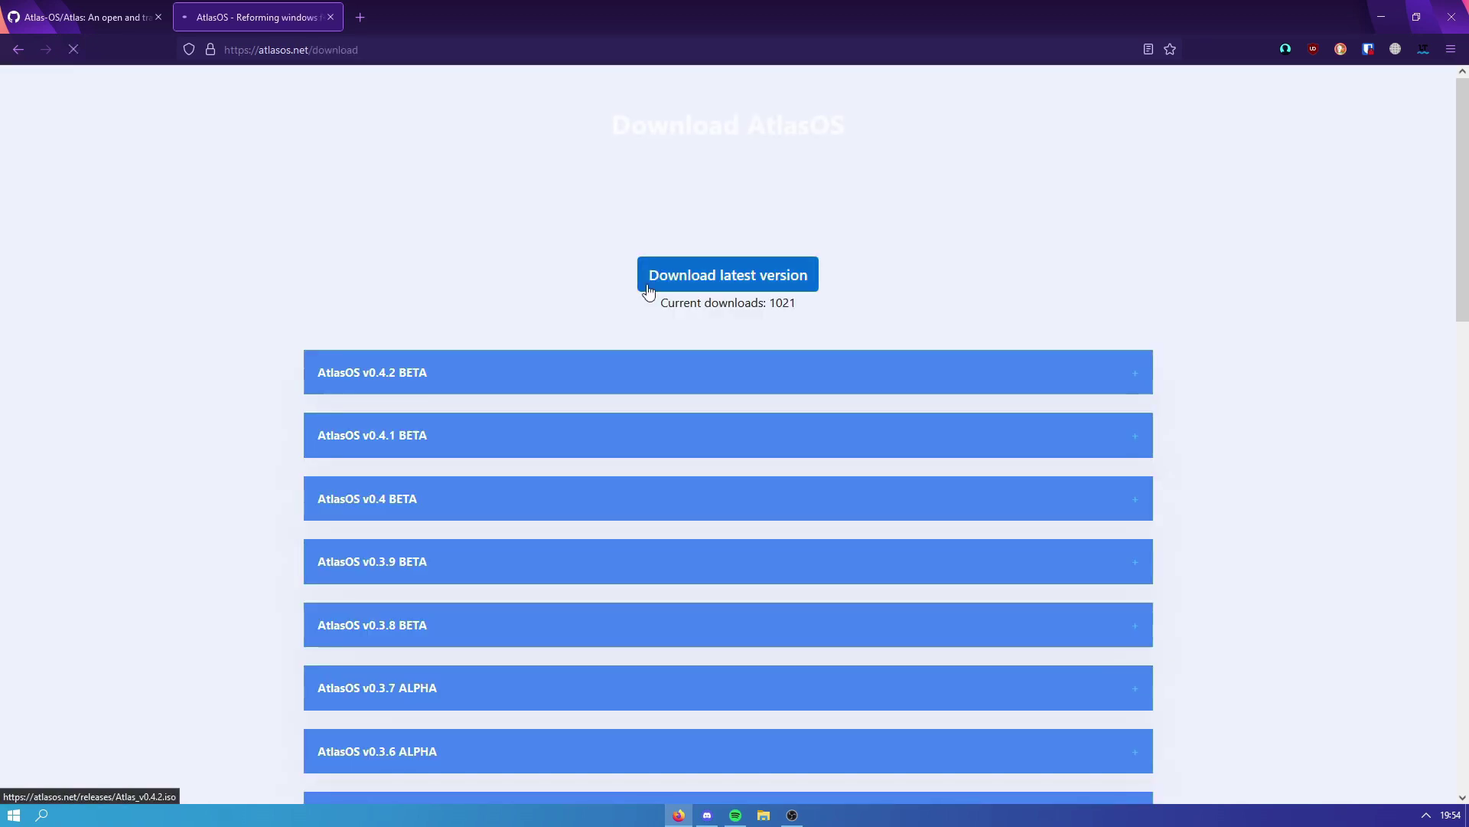
# Expand and collapse the v0.4.2 BETA and v0.4 BETA changelogs, scrolling the release list.
pyautogui.scroll(-1, 496, 272)
pyautogui.click(502, 306)
pyautogui.click(505, 305)
pyautogui.scroll(-3, 511, 303)
pyautogui.click(551, 184)
pyautogui.click(551, 184)
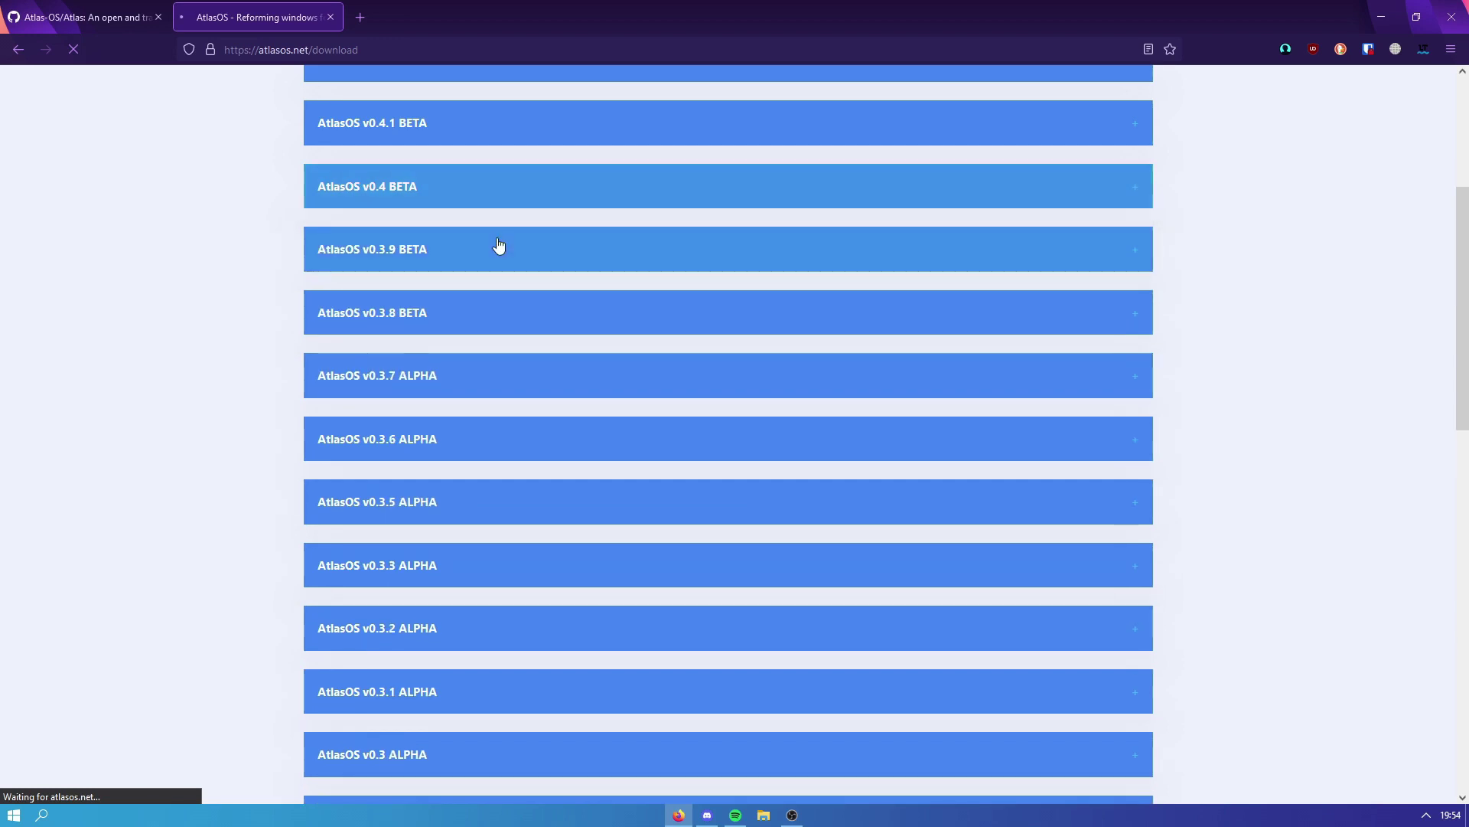
pyautogui.scroll(-10, 498, 245)
pyautogui.scroll(-2, 551, 559)
pyautogui.scroll(20, 564, 577)
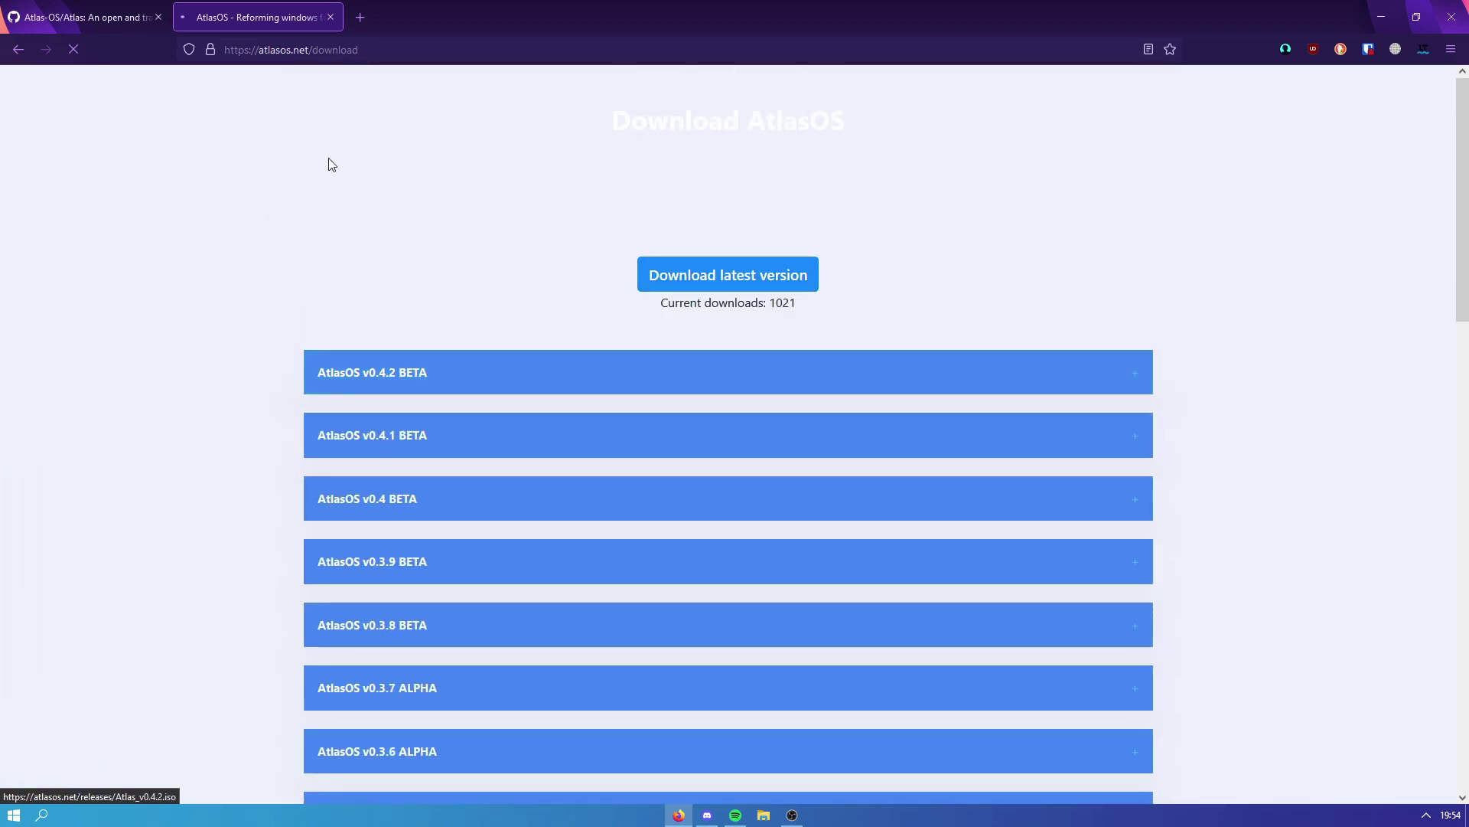
pyautogui.hotkey('ctrl', 'Tab')
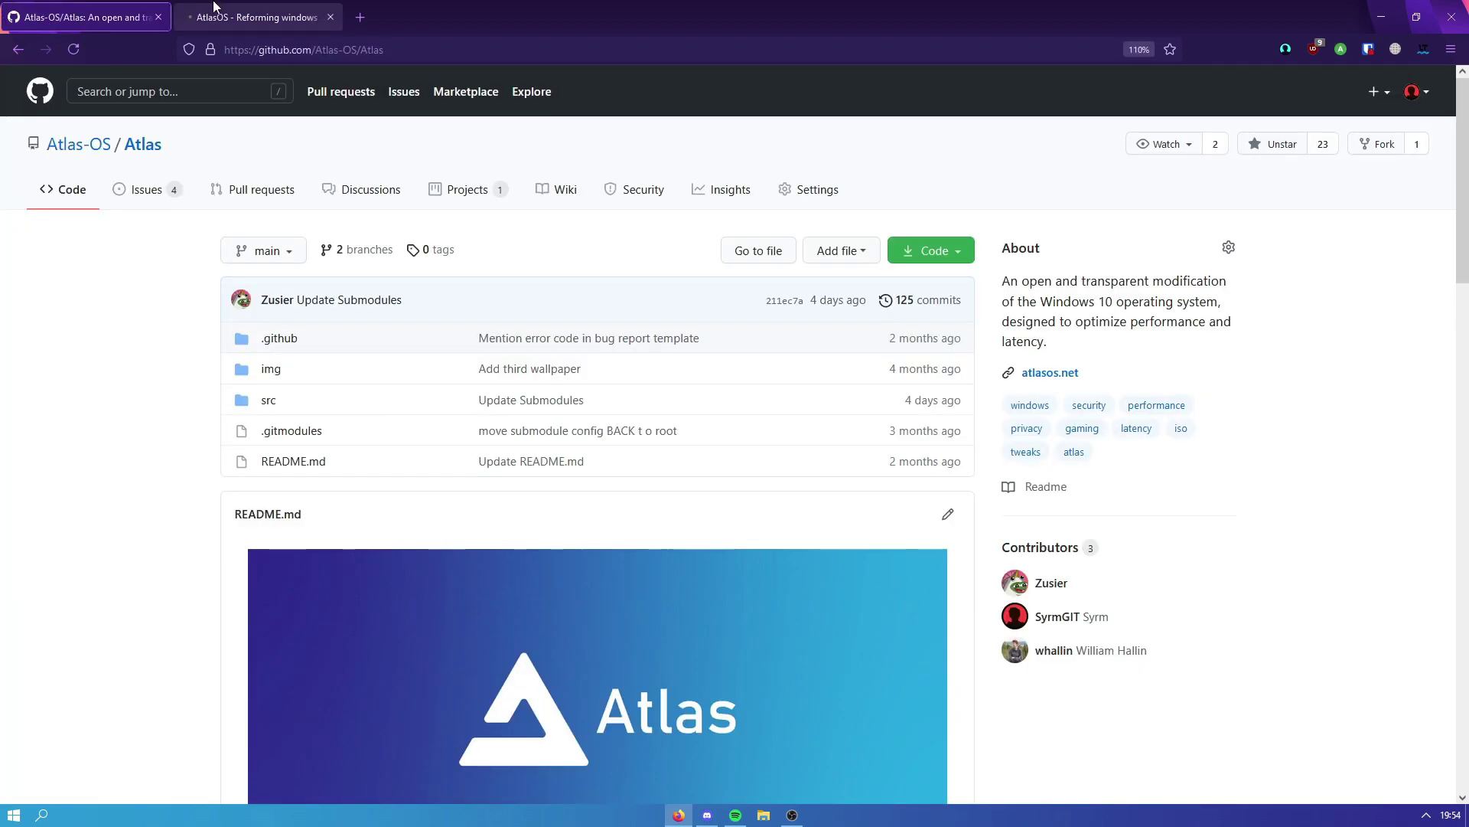
# Return to the main AtlasOS site, then scroll the Atlas GitHub README to its Performant section.
pyautogui.hotkey('ctrl', 'Tab')
pyautogui.scroll(-1, 255, 339)
pyautogui.click(18, 49)
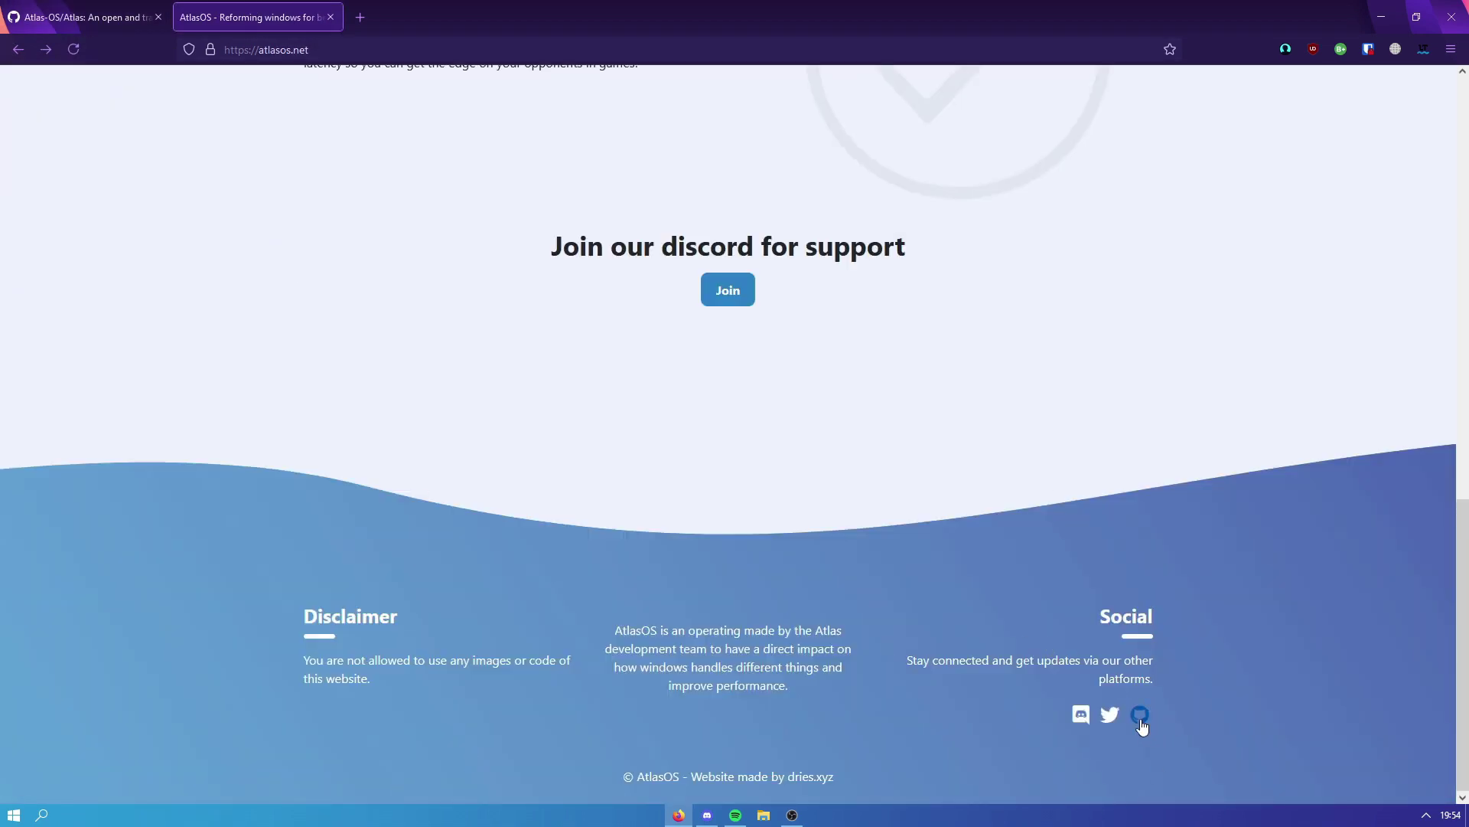
pyautogui.hotkey('ctrl', 'Tab')
pyautogui.scroll(-10, 163, 485)
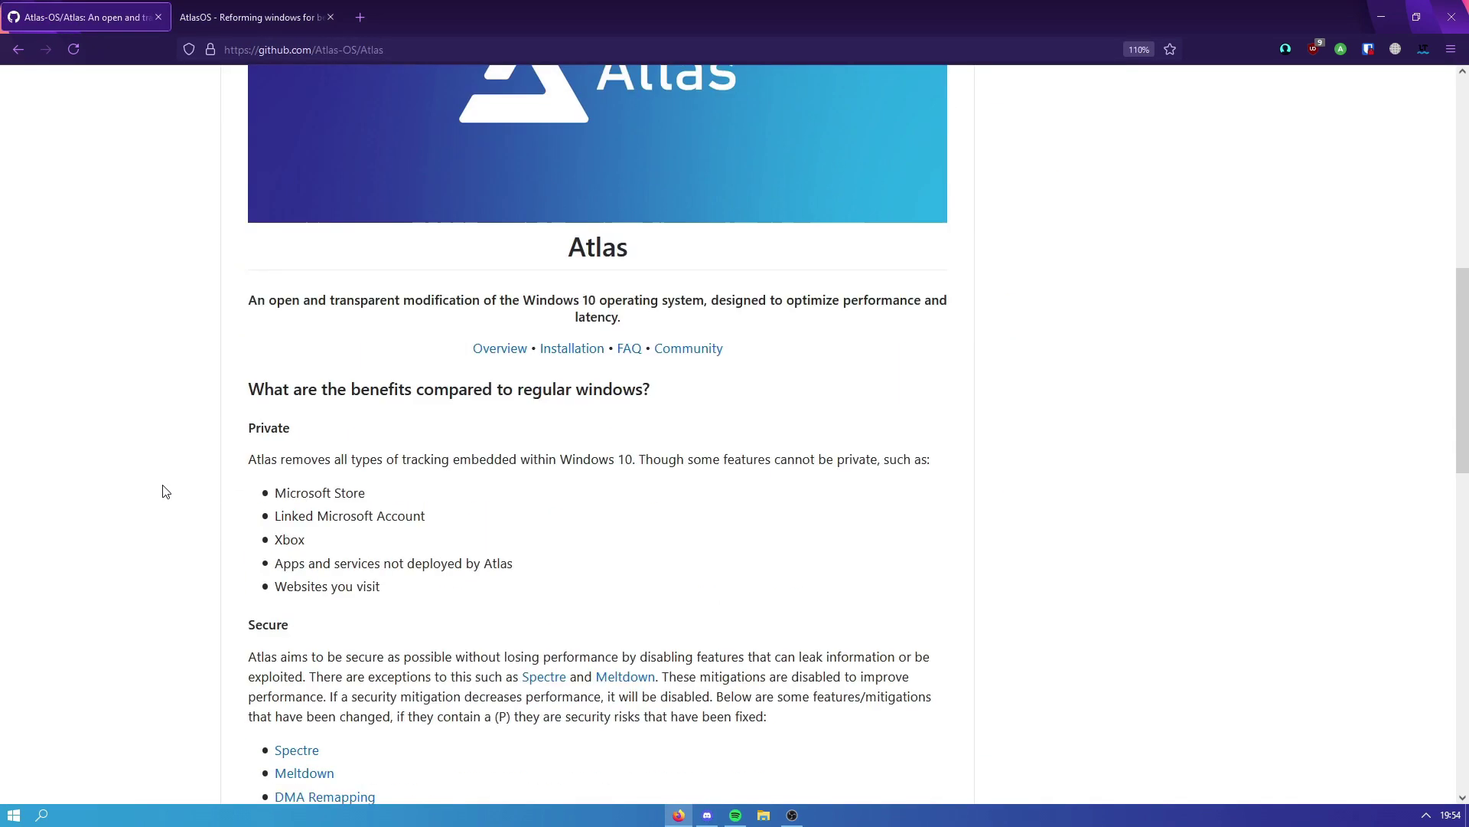
pyautogui.scroll(-3, 206, 518)
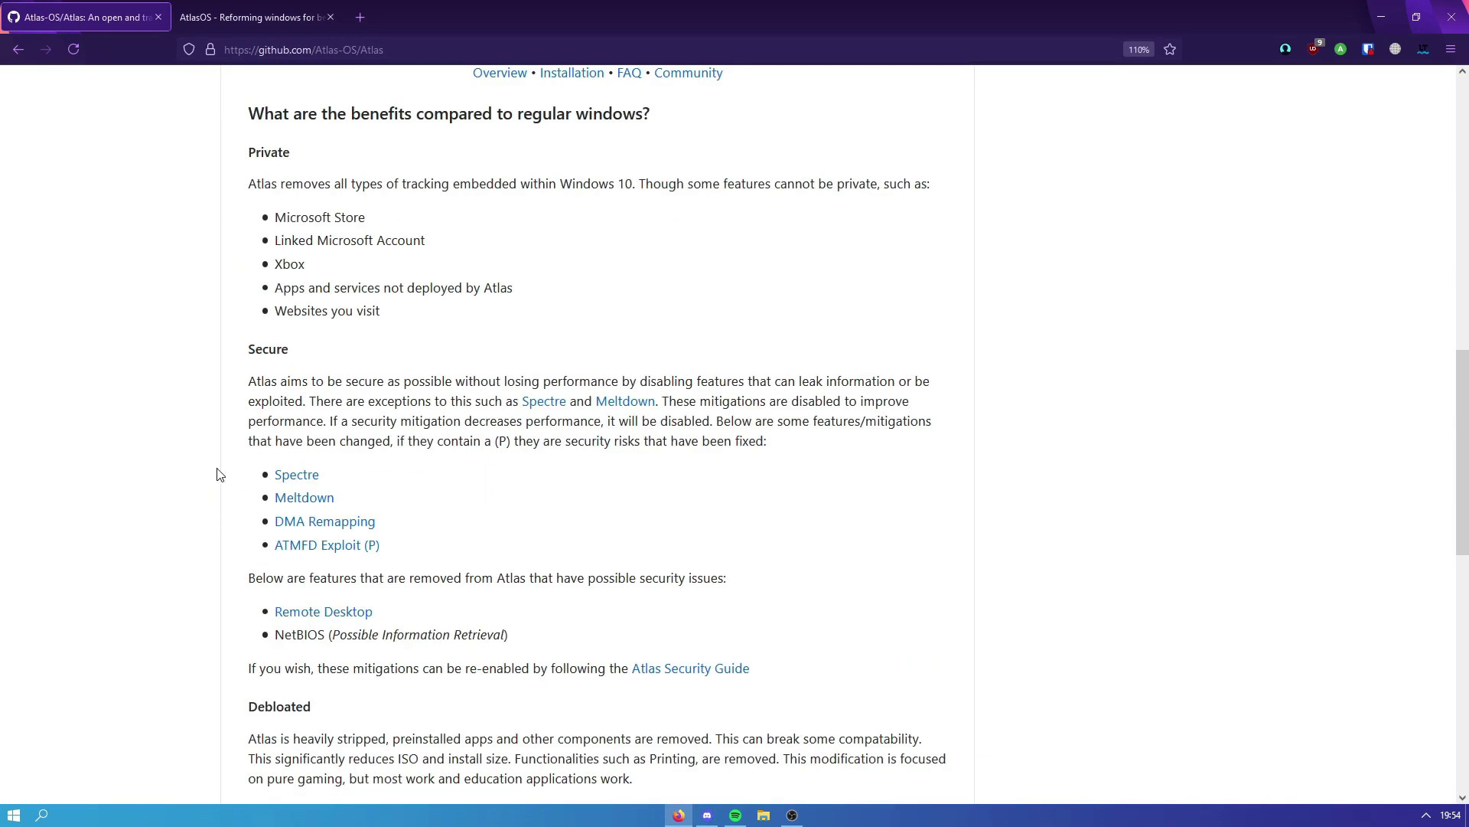
pyautogui.scroll(-8, 184, 475)
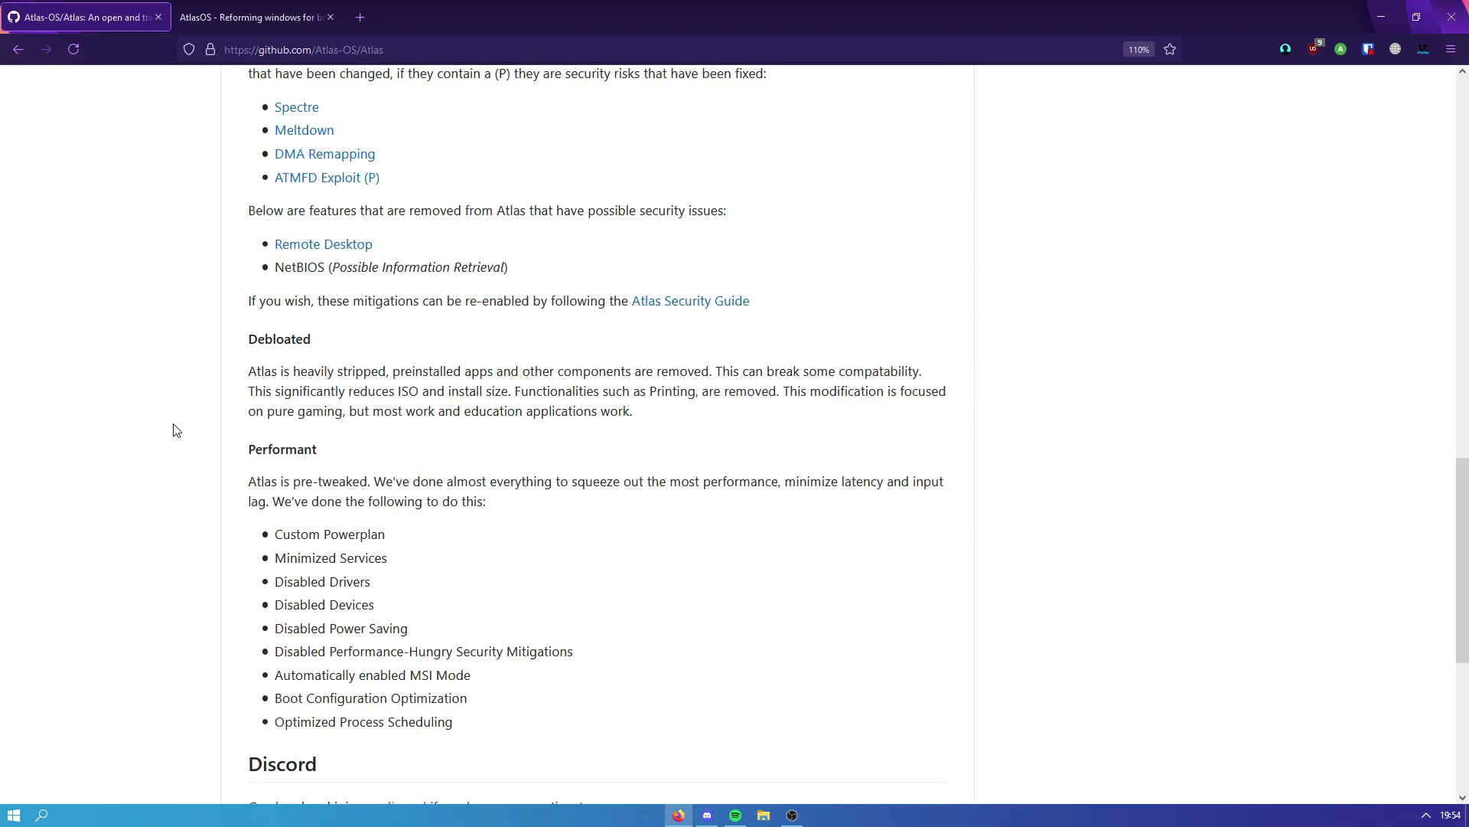
pyautogui.scroll(1, 203, 420)
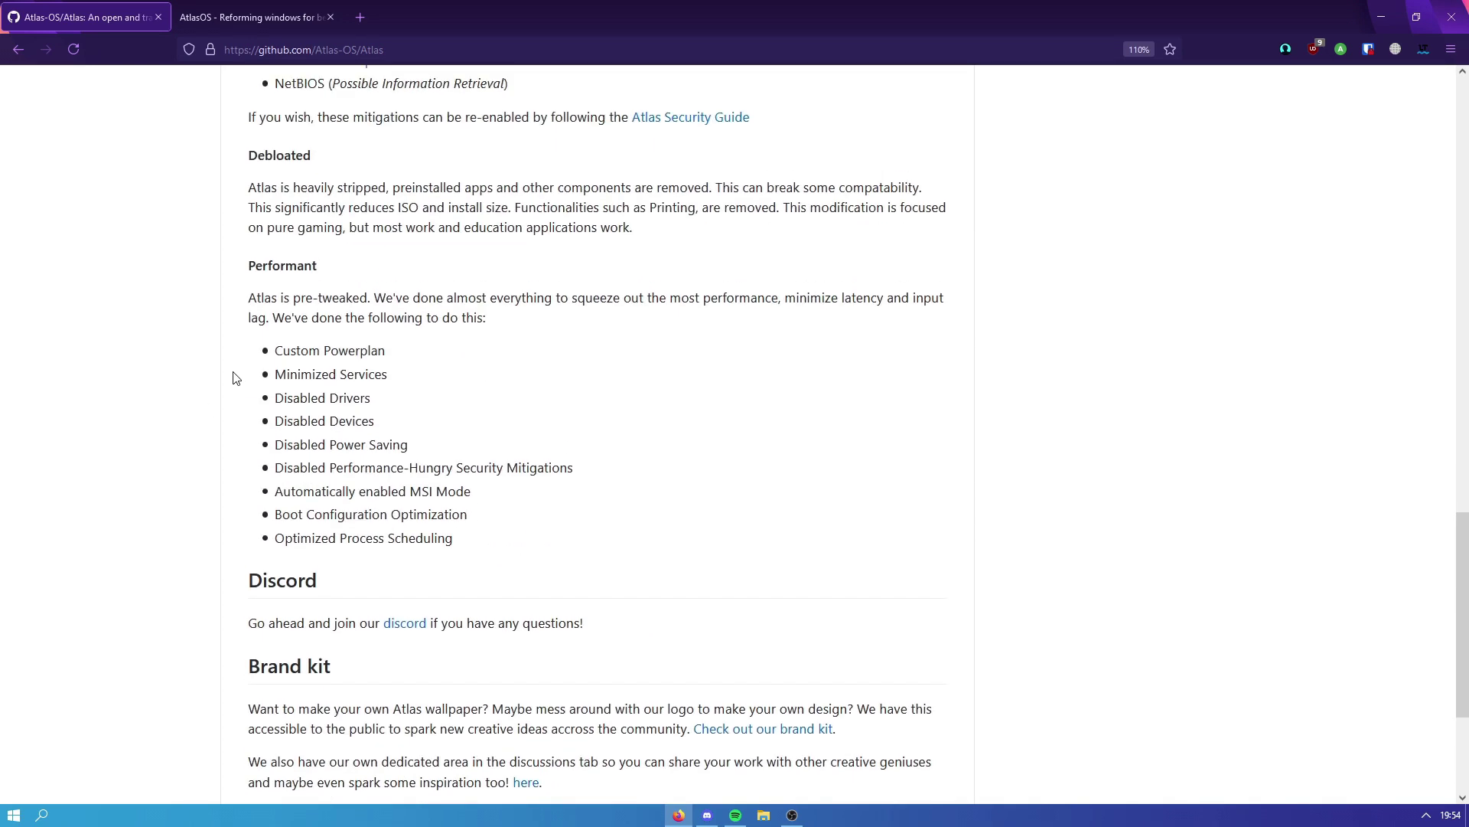
# Highlight phrases in the Performant paragraph while explaining them.
pyautogui.moveTo(255, 298); pyautogui.dragTo(402, 301)
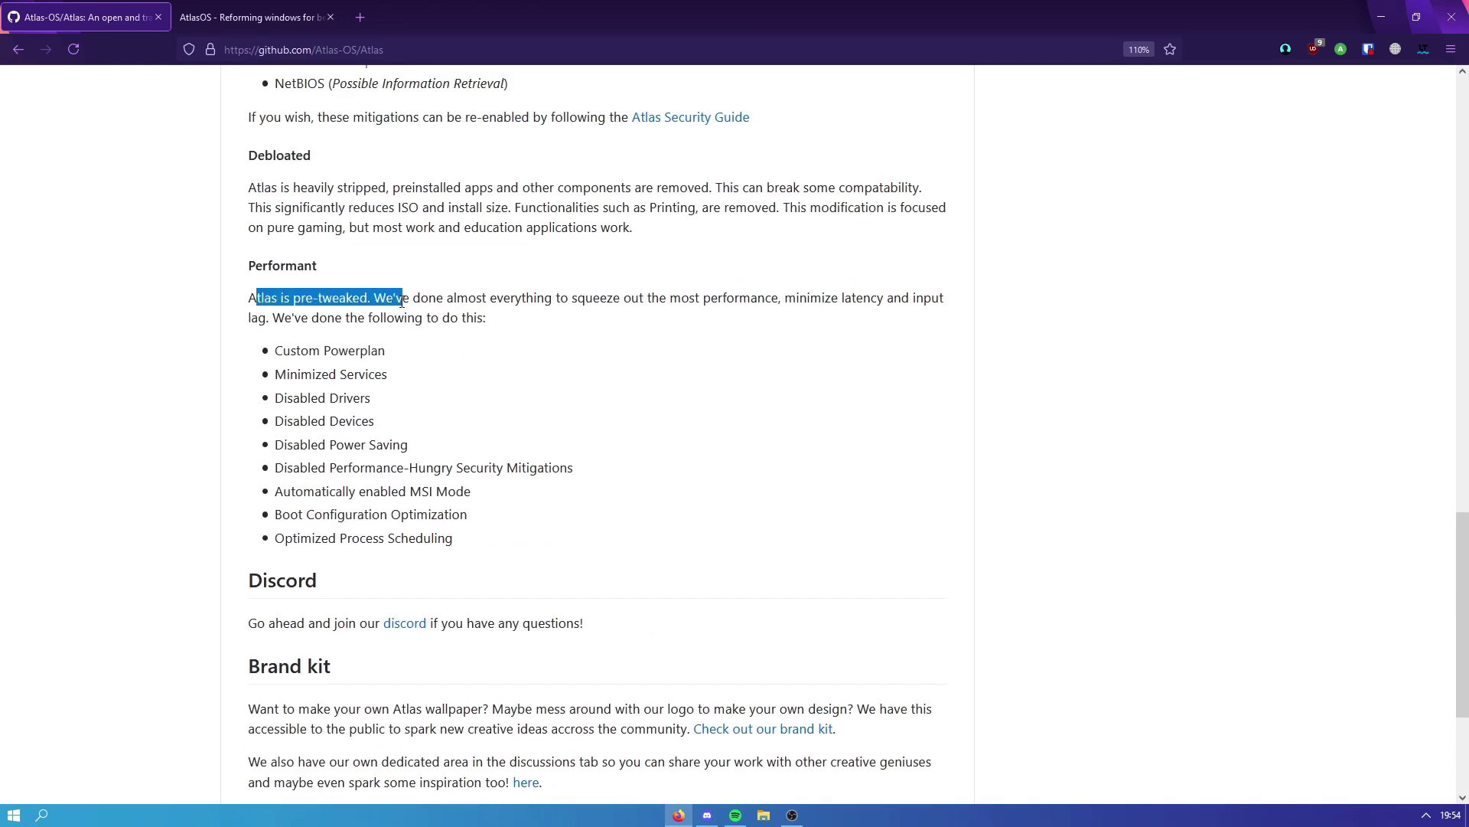
pyautogui.click(459, 297)
pyautogui.moveTo(646, 302); pyautogui.dragTo(808, 304)
pyautogui.click(817, 305)
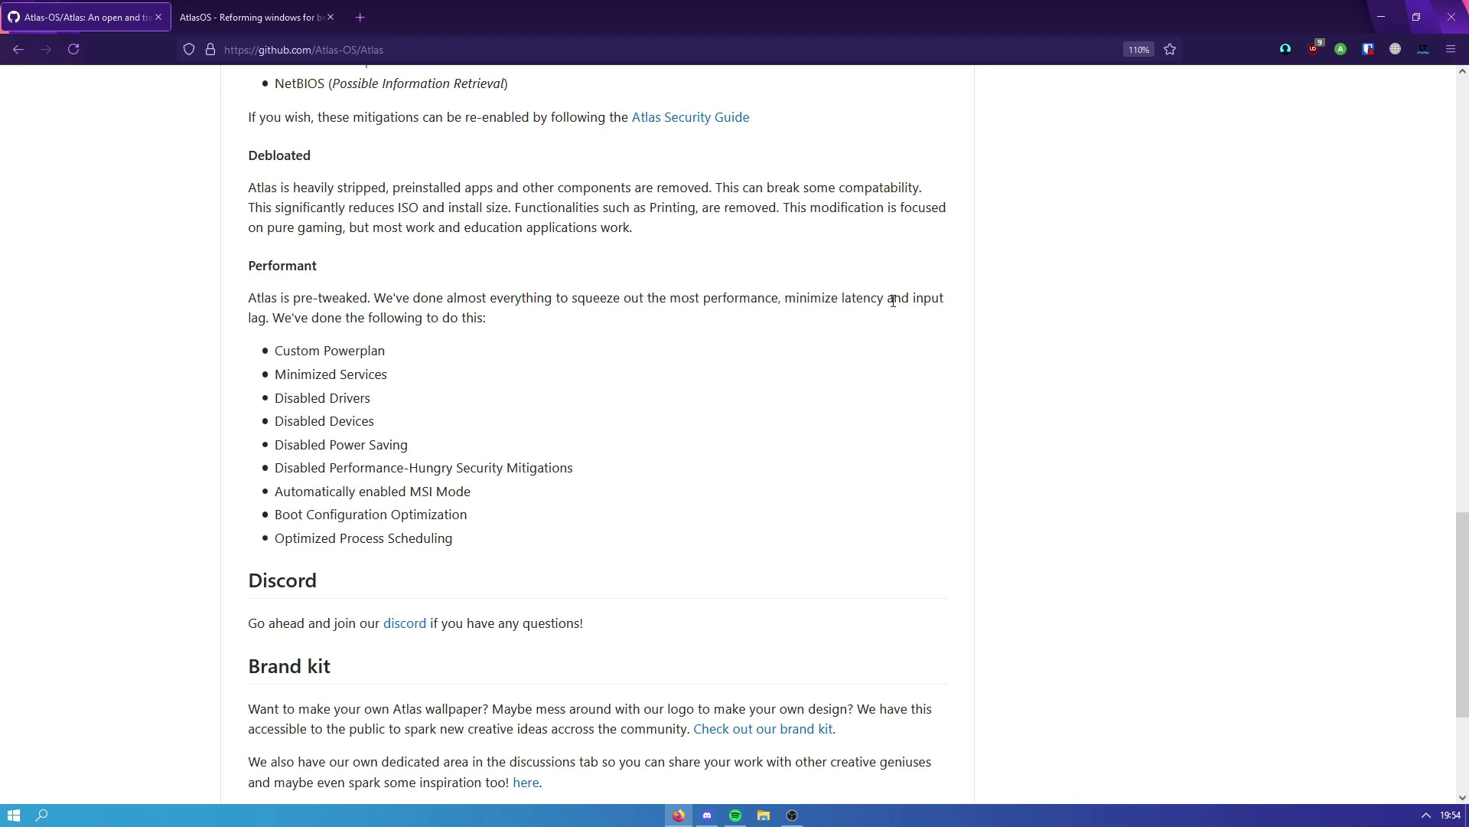
pyautogui.moveTo(284, 317); pyautogui.dragTo(268, 317)
pyautogui.click(334, 344)
# Highlight the Custom Powerplan, Minimized Services, Disabled Drivers and Disabled Devices tweaks in turn.
pyautogui.moveTo(272, 354); pyautogui.dragTo(443, 360)
pyautogui.click(480, 369)
pyautogui.moveTo(273, 374)
pyautogui.mouseDown()
pyautogui.moveTo(417, 380)
pyautogui.moveTo(272, 374)
pyautogui.mouseUp()
pyautogui.click(440, 383)
pyautogui.click(269, 377)
pyautogui.tripleClick(260, 377)
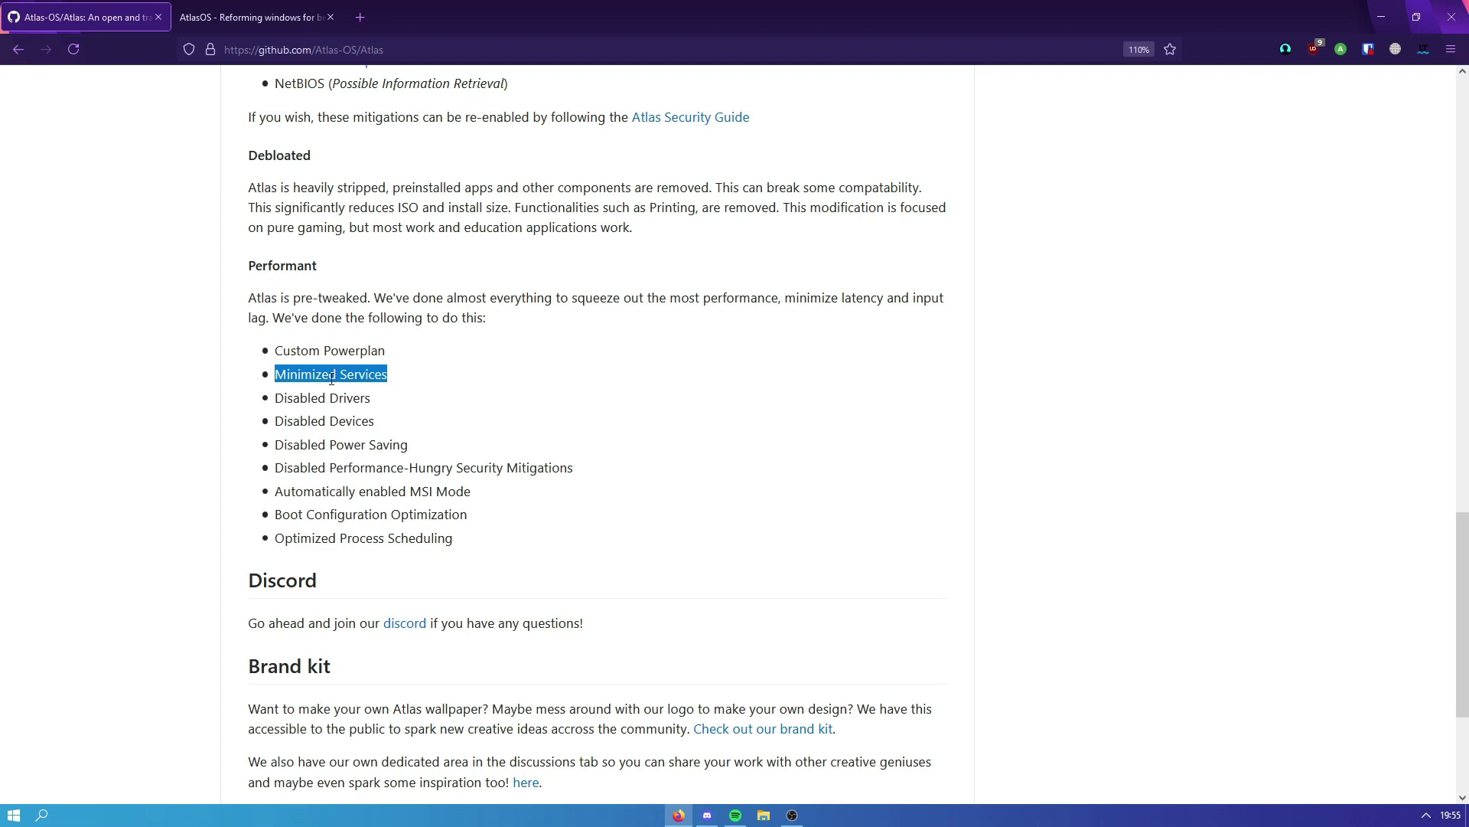
pyautogui.click(335, 474)
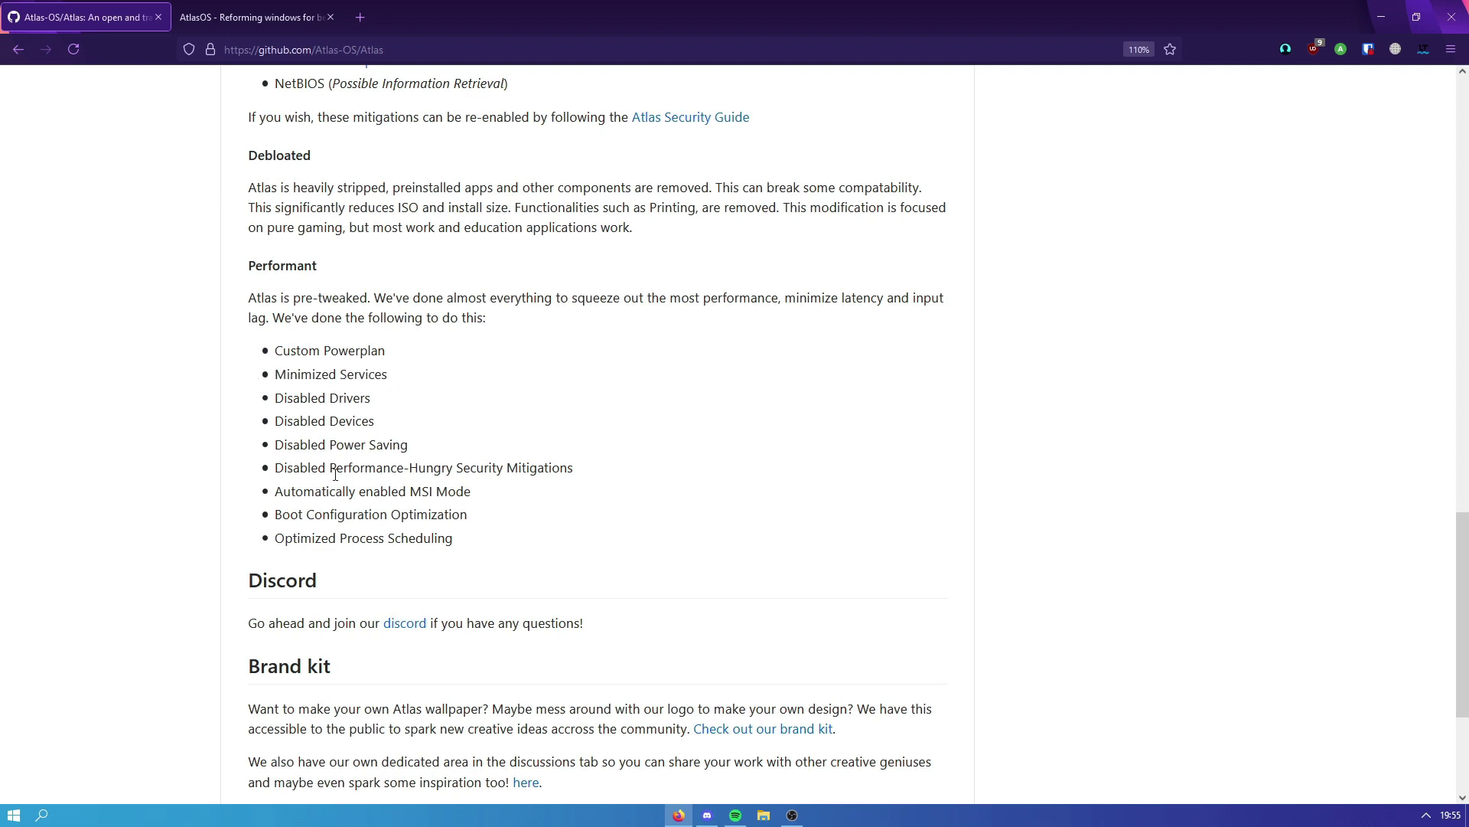
pyautogui.moveTo(387, 402); pyautogui.dragTo(276, 406)
pyautogui.click(276, 406)
pyautogui.moveTo(279, 420); pyautogui.dragTo(394, 423)
pyautogui.click(394, 423)
pyautogui.moveTo(477, 553); pyautogui.dragTo(272, 540)
# Highlight part of Optimized Process Scheduling, then scroll up to the repository file list.
pyautogui.click(561, 614)
pyautogui.moveTo(472, 548); pyautogui.dragTo(306, 542)
pyautogui.click(308, 571)
pyautogui.scroll(10, 454, 685)
pyautogui.scroll(6, 456, 639)
pyautogui.scroll(-4, 456, 635)
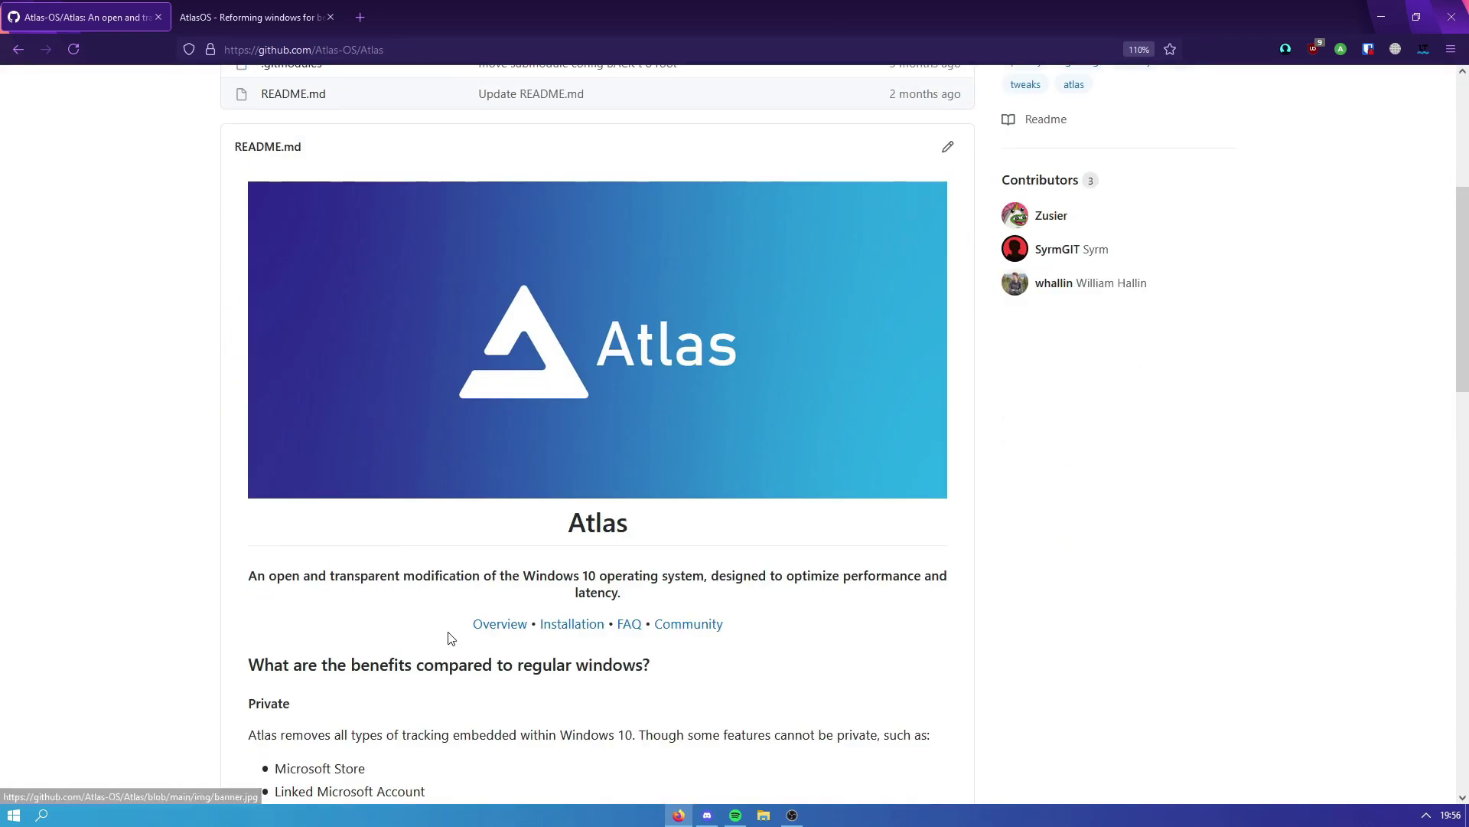
pyautogui.scroll(5, 443, 640)
# Browse the src folder and AtlasModules @ 4d0b535 submodule, then open the Atlas-OS organization page.
pyautogui.click(270, 401)
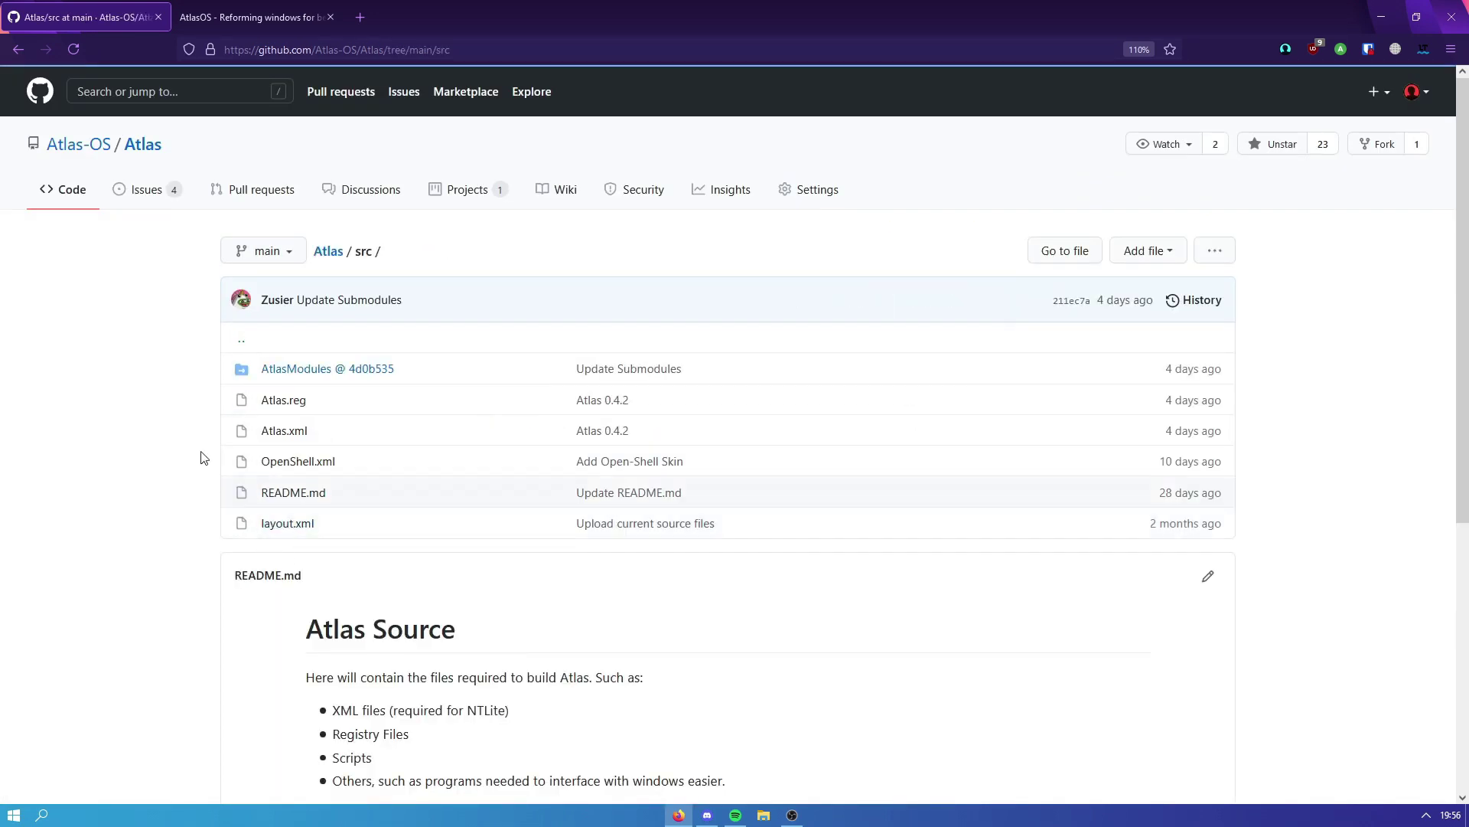
pyautogui.scroll(-3, 204, 403)
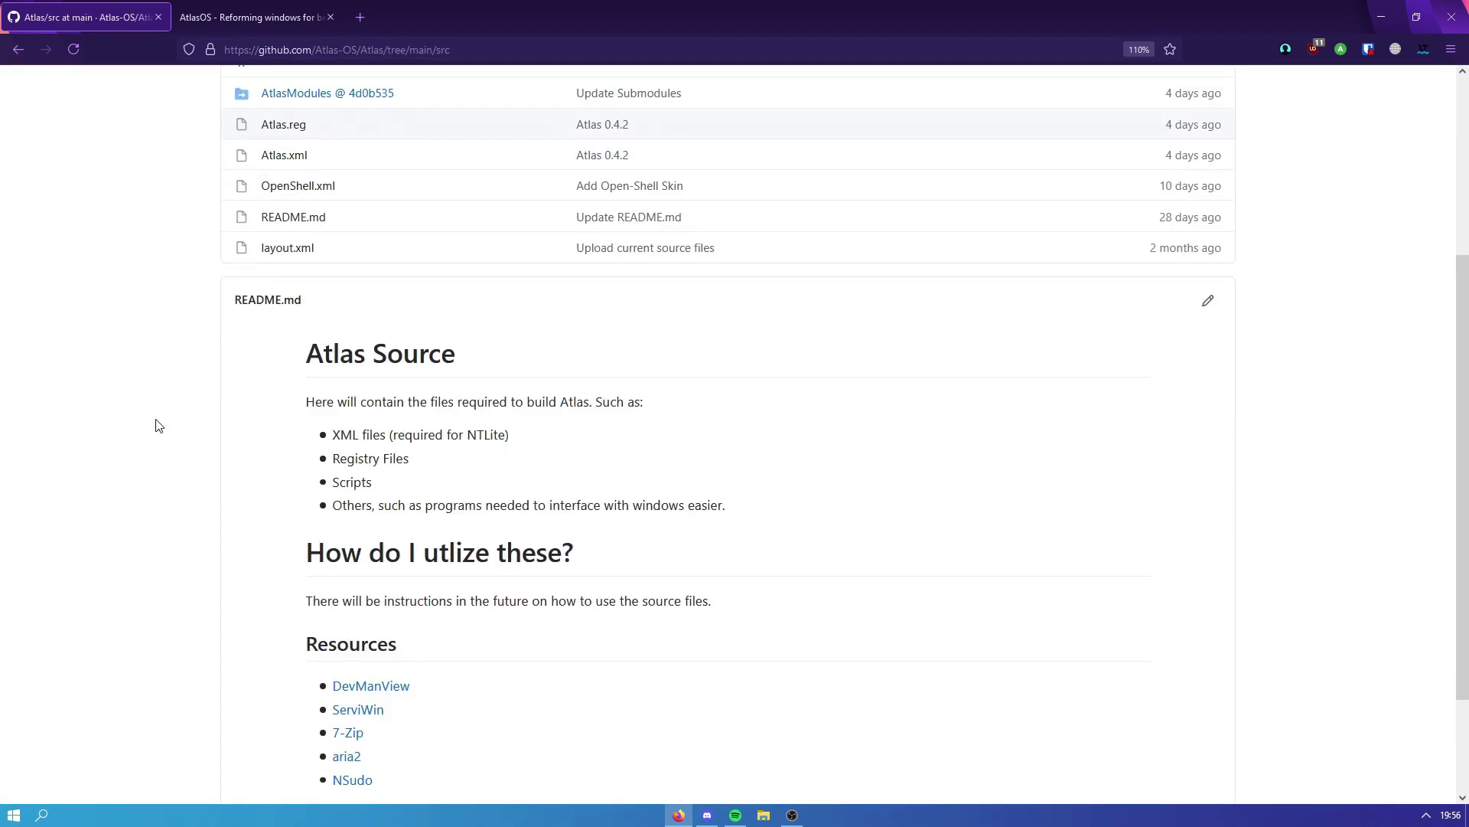
pyautogui.scroll(3, 159, 425)
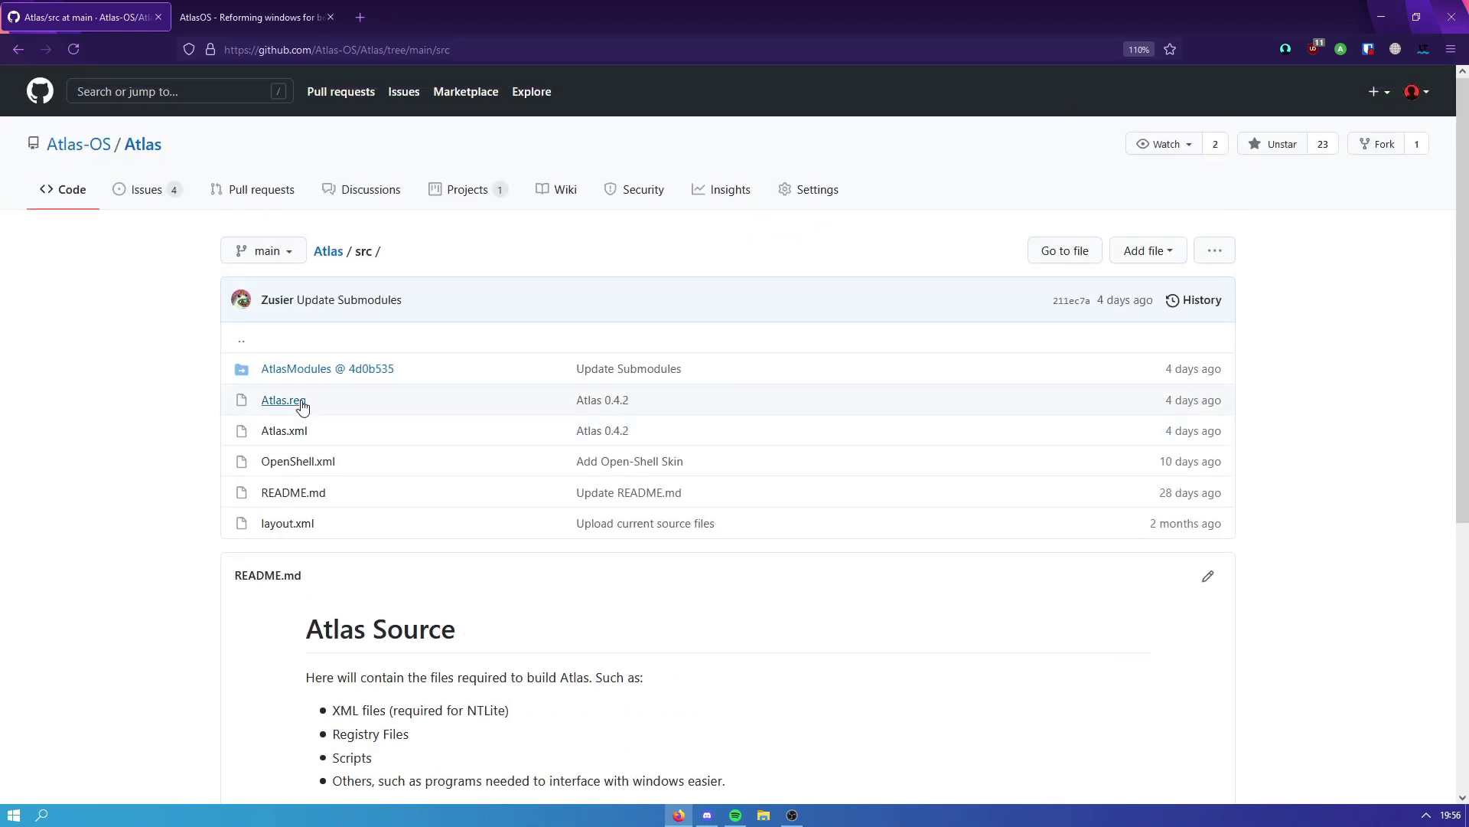
pyautogui.click(310, 370)
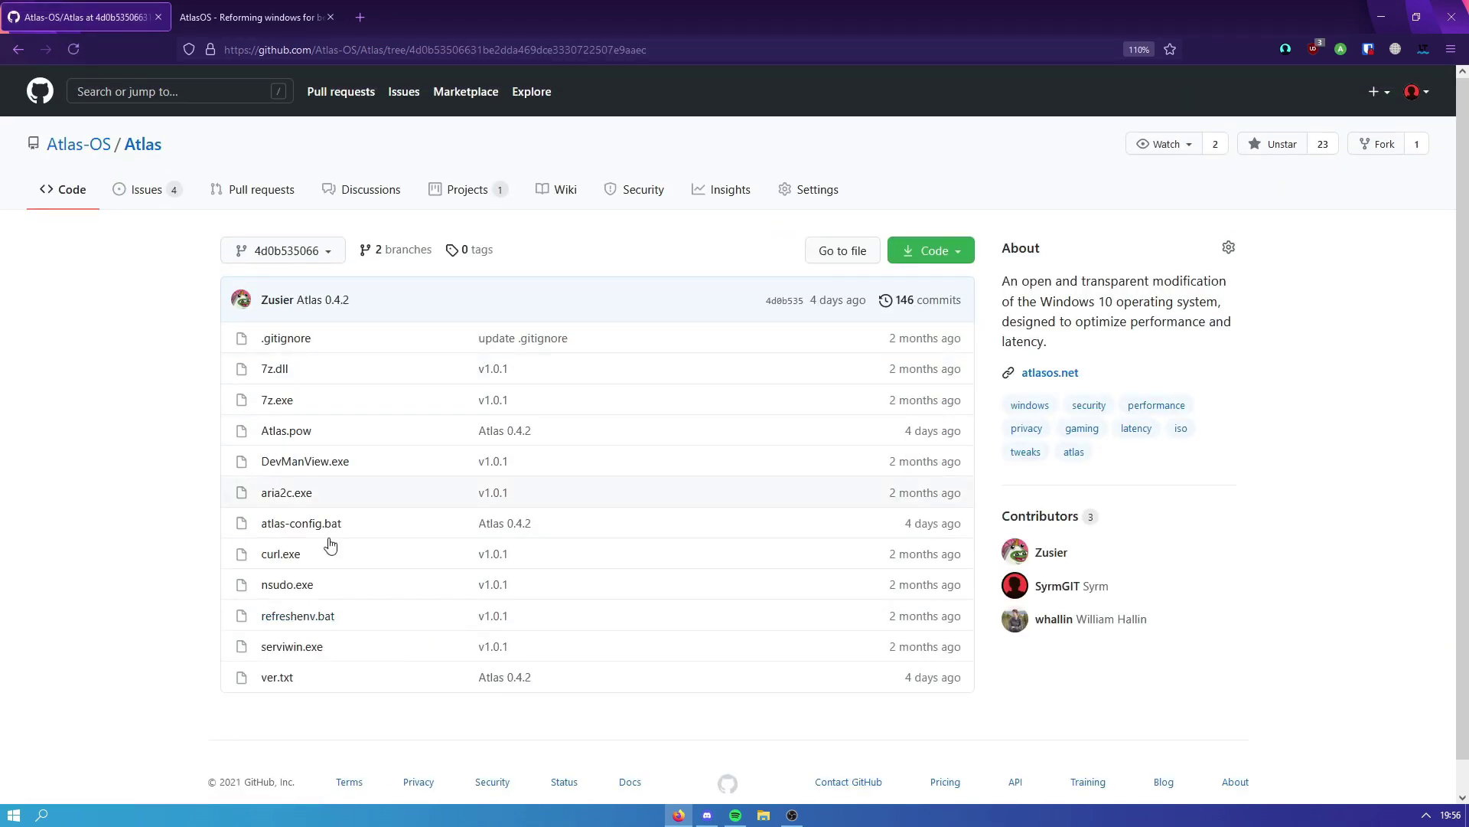
pyautogui.click(17, 49)
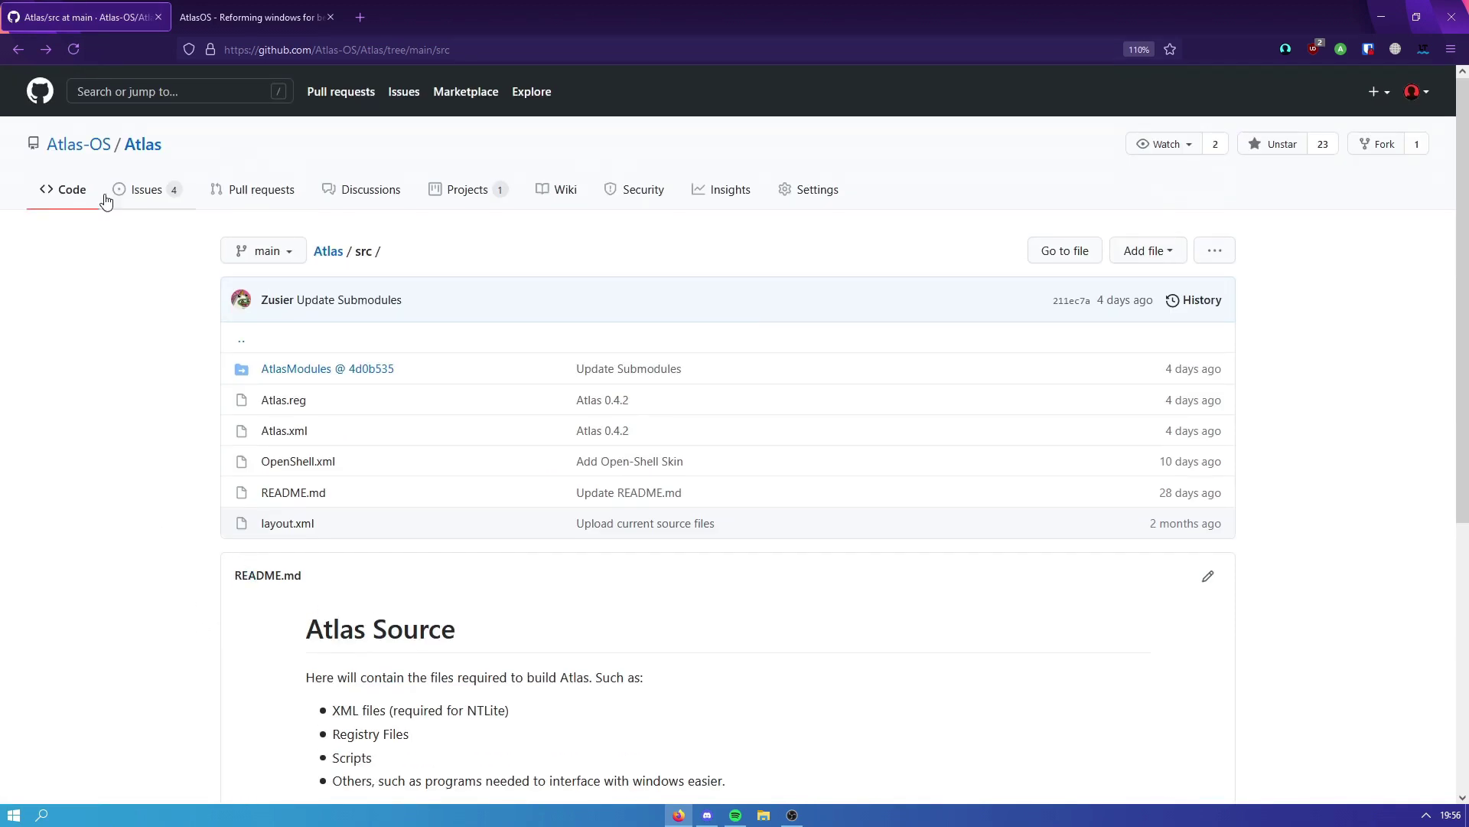
pyautogui.click(97, 138)
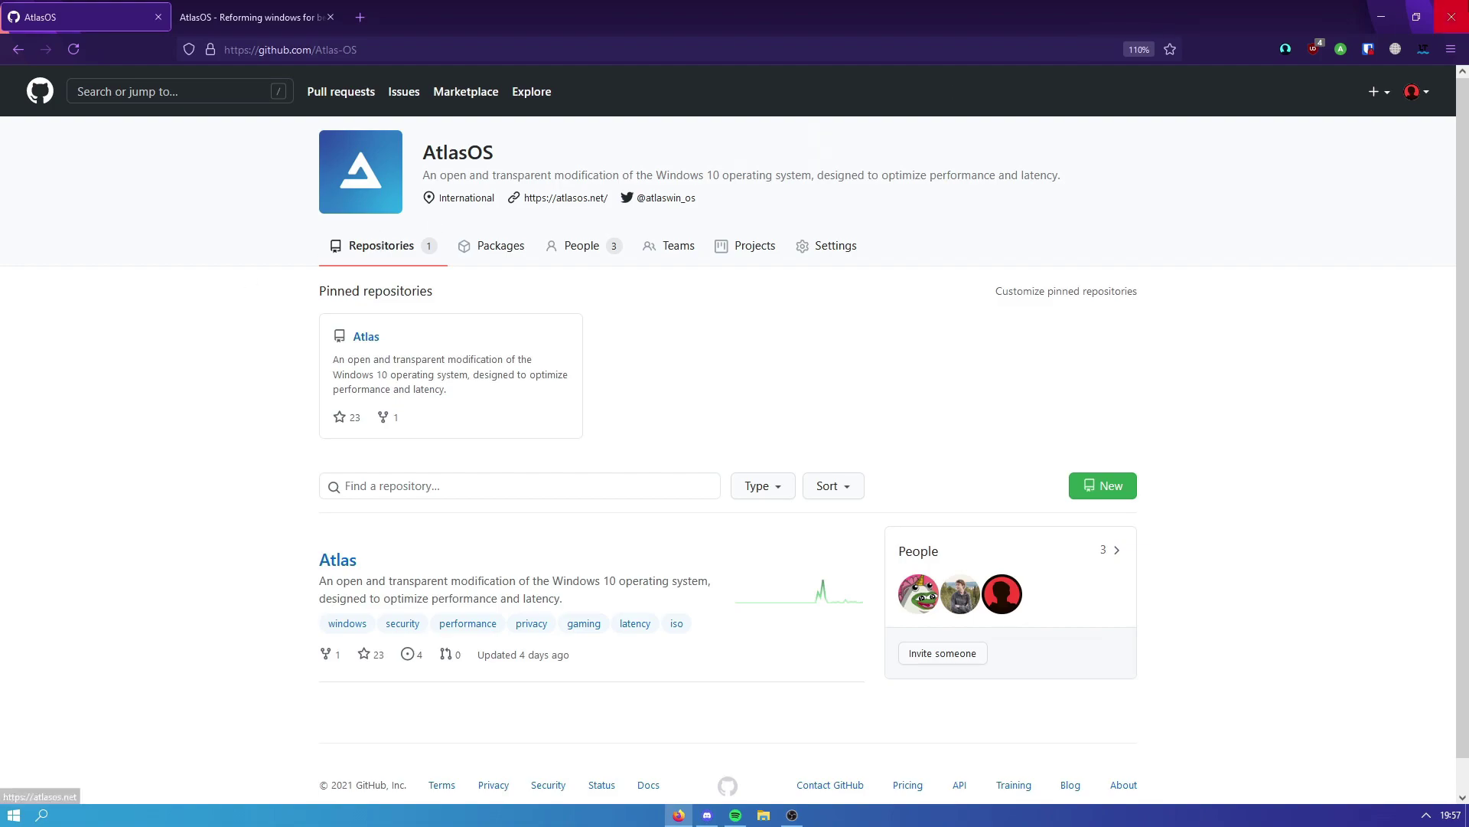
# Close the GitHub window showing the AtlasOS organization page.
pyautogui.click(1452, 17)
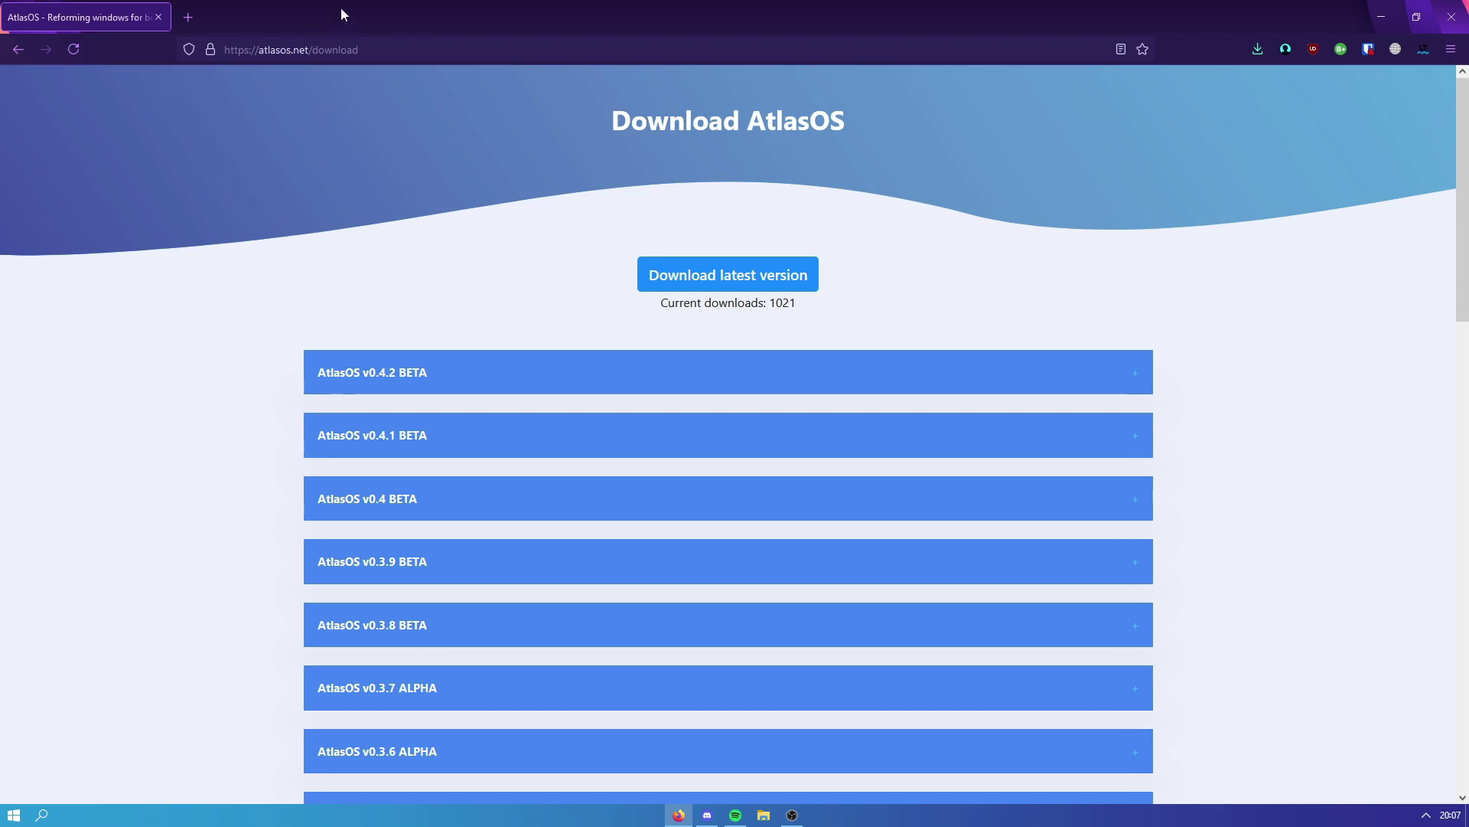
# Confirm the Atlas_v0.4.2.iso download finished, then search the web for rufus.
pyautogui.click(1257, 49)
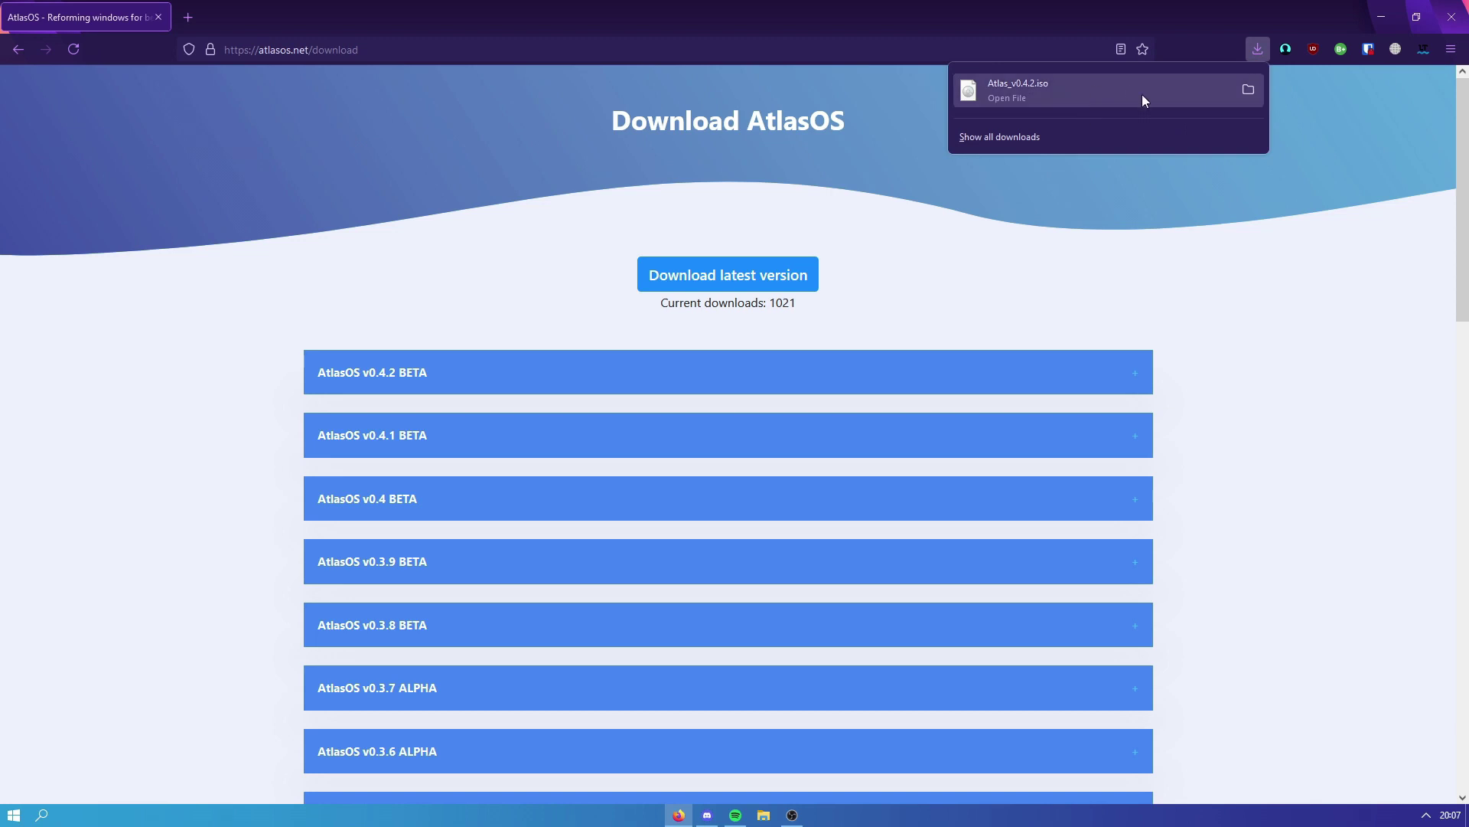
pyautogui.click(589, 40)
pyautogui.click(188, 17)
pyautogui.write('rufus')
pyautogui.press('Return')
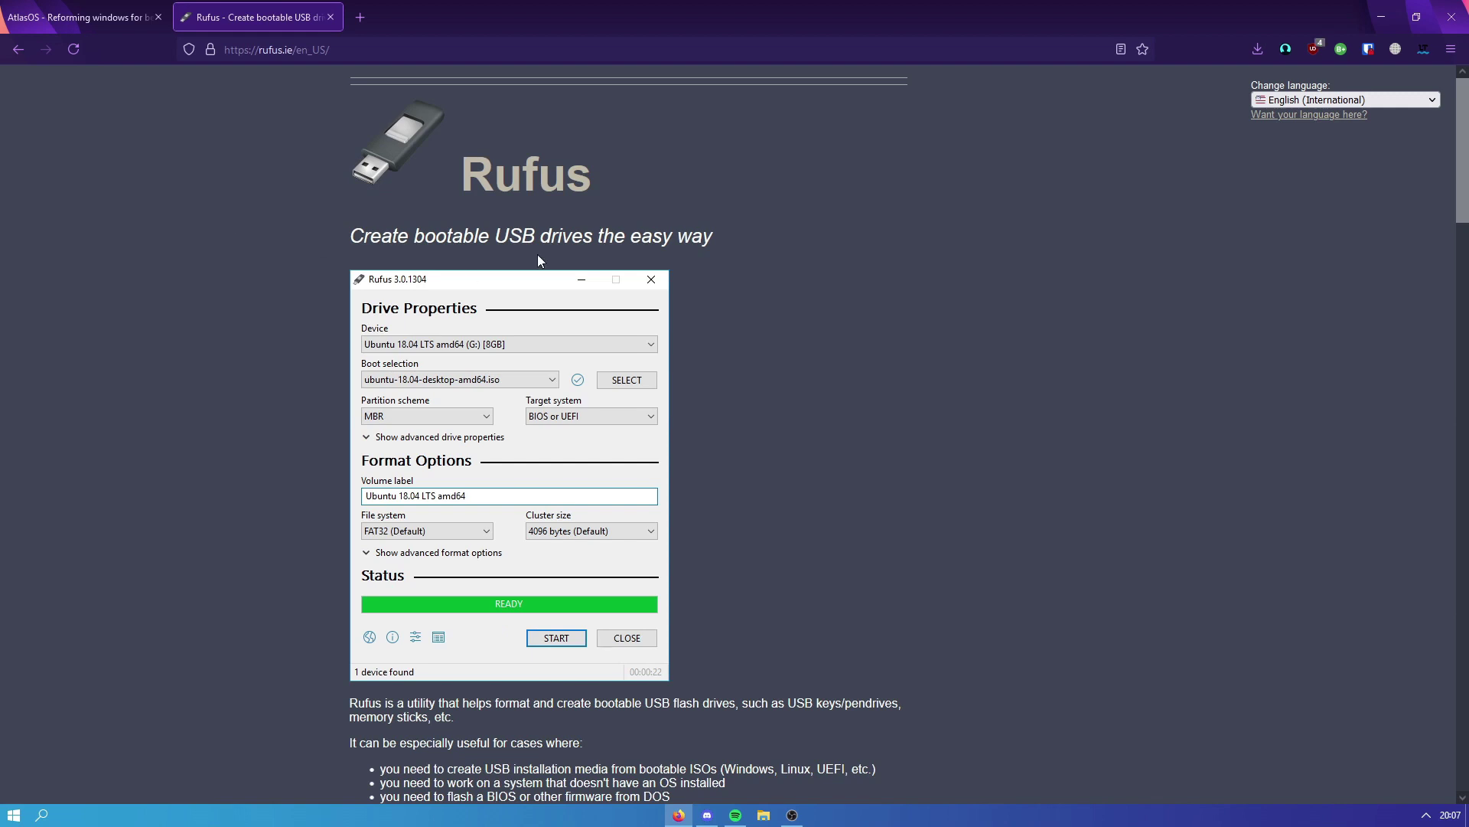
# Download and save Rufus 3.14 from rufus.ie, then run it past the security warning.
pyautogui.scroll(-6, 537, 254)
pyautogui.click(421, 565)
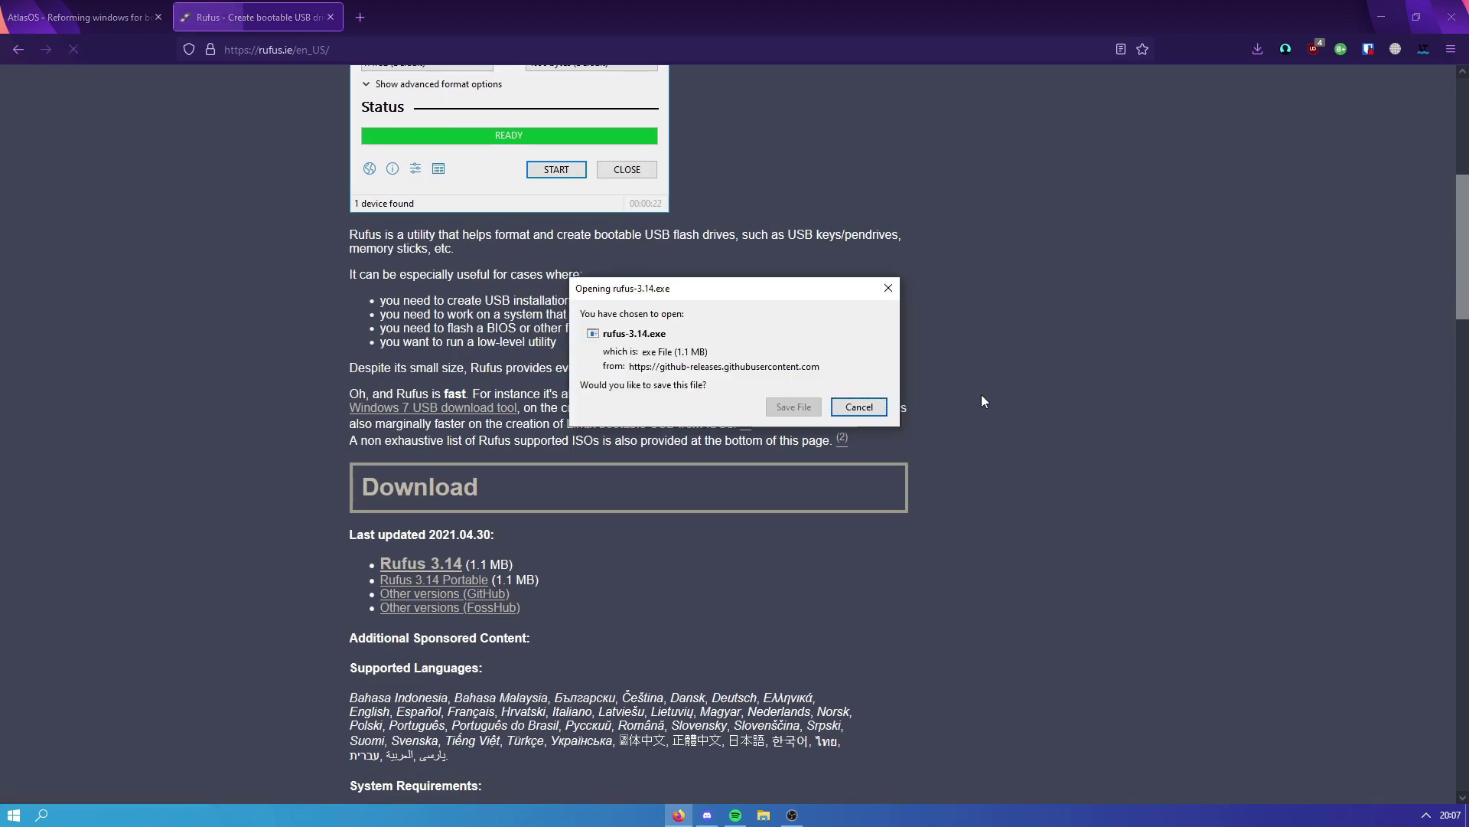
pyautogui.click(811, 408)
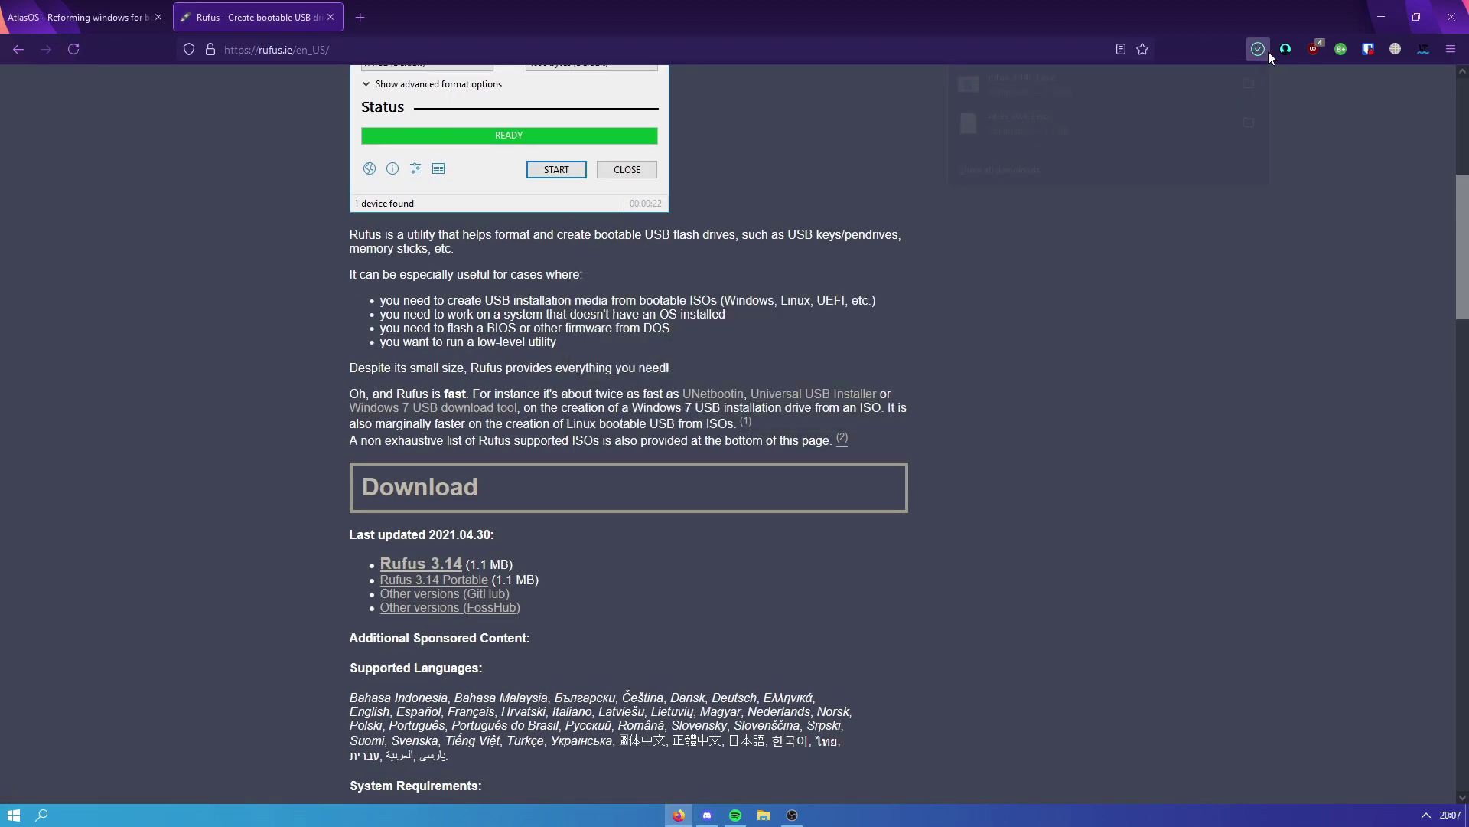
pyautogui.click(1113, 123)
pyautogui.click(785, 426)
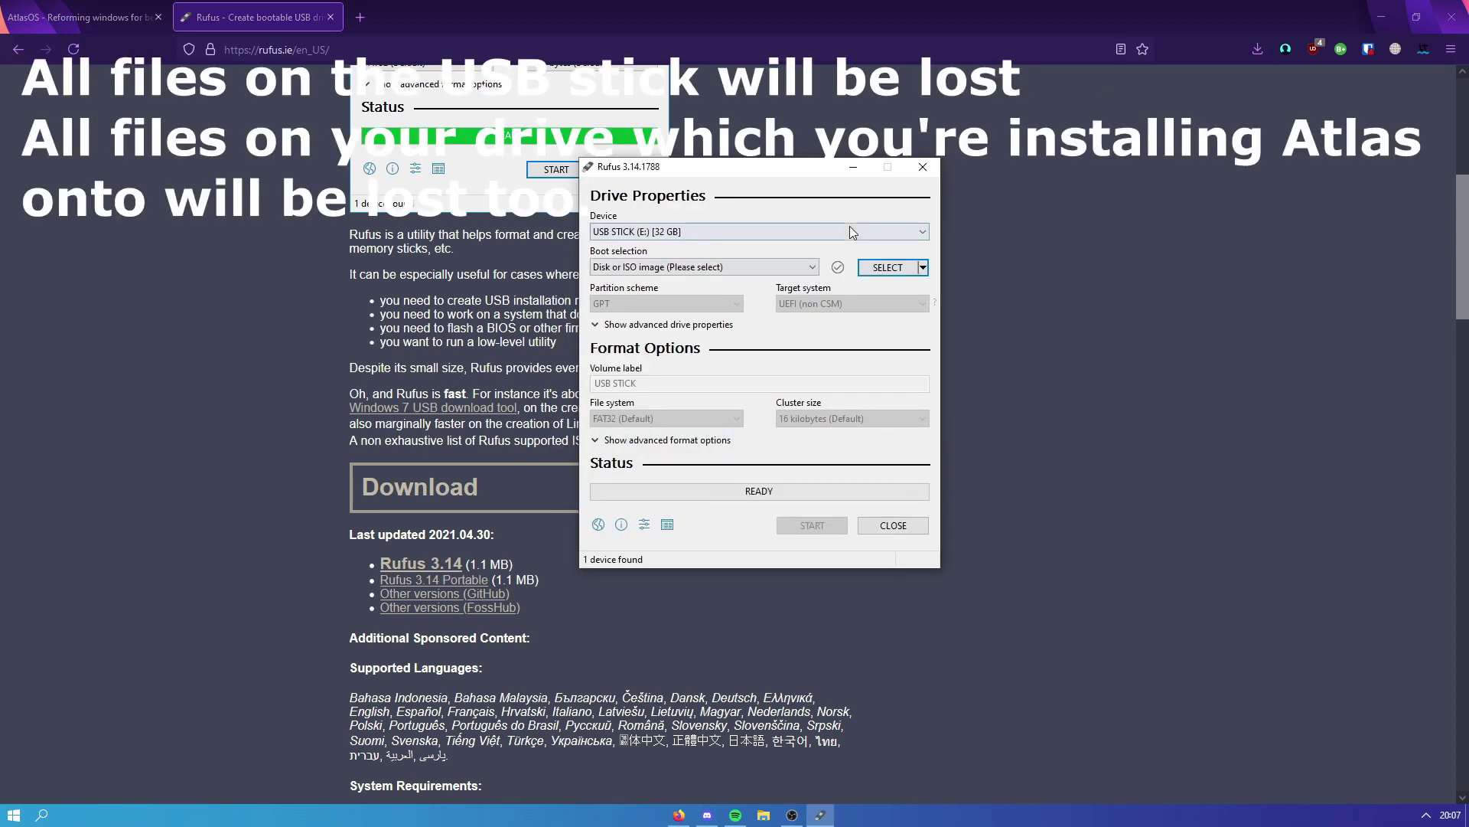
# Select USB STICK (E:) [32 GB] as the device and load Atlas_v0.4.2.iso as the boot image.
pyautogui.click(828, 232)
pyautogui.click(625, 245)
pyautogui.click(622, 231)
pyautogui.click(631, 248)
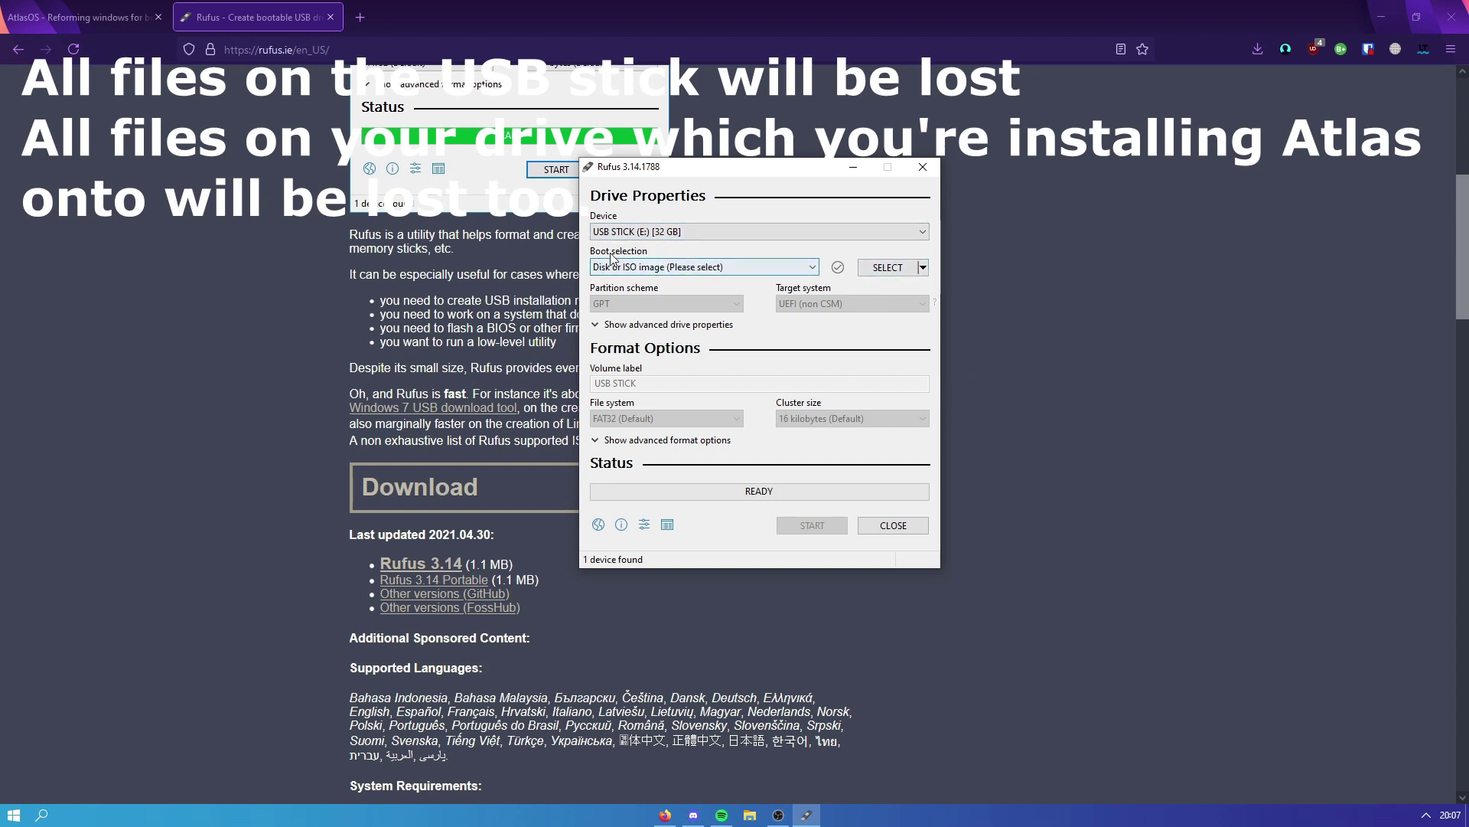
pyautogui.click(871, 268)
pyautogui.doubleClick(757, 317)
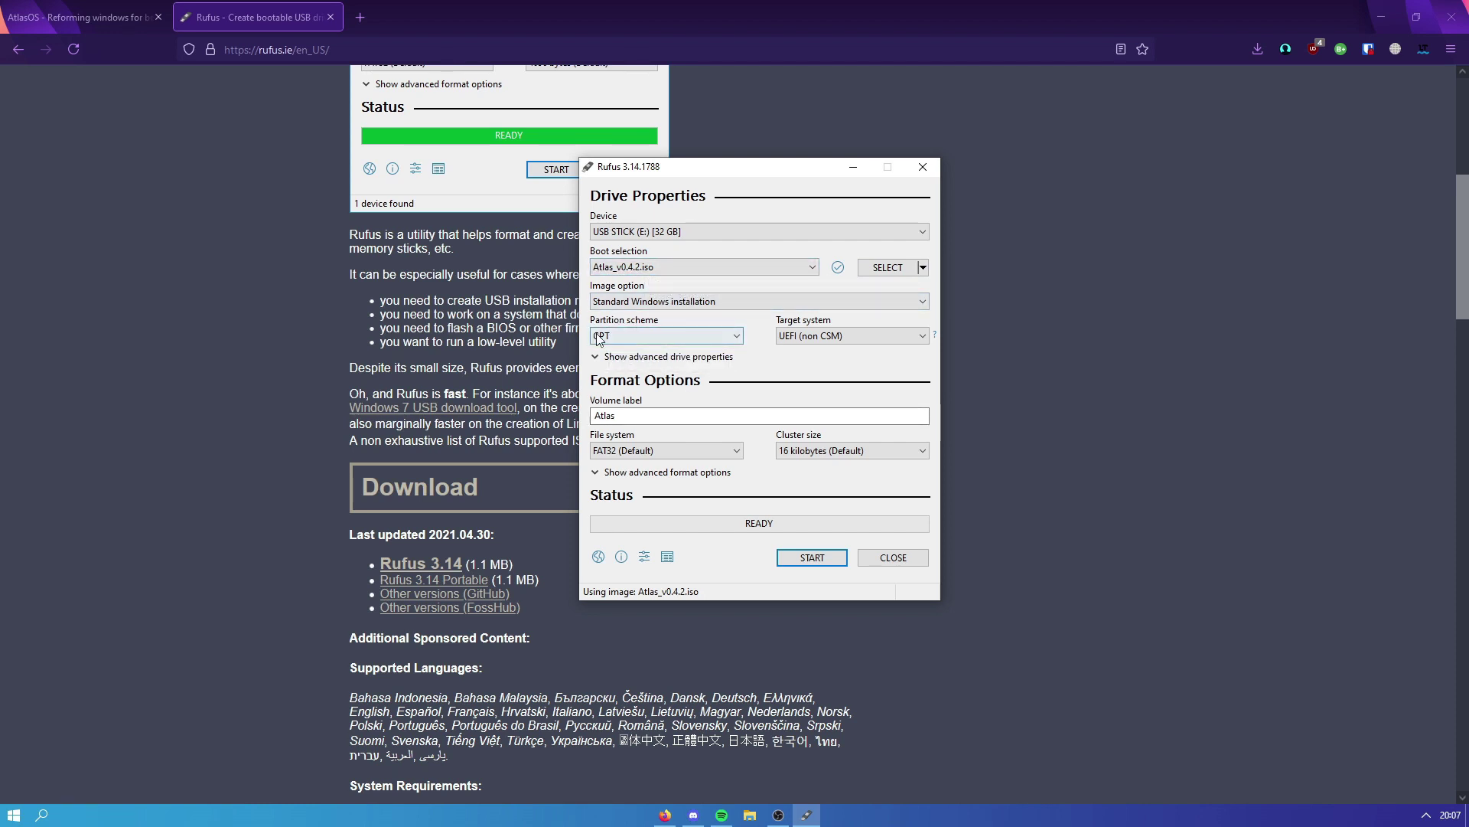
# Start diskpart in Command Prompt and run list disk, showing the 931, 465 and 28 GB disks.
pyautogui.press('super')
pyautogui.write('cmd')
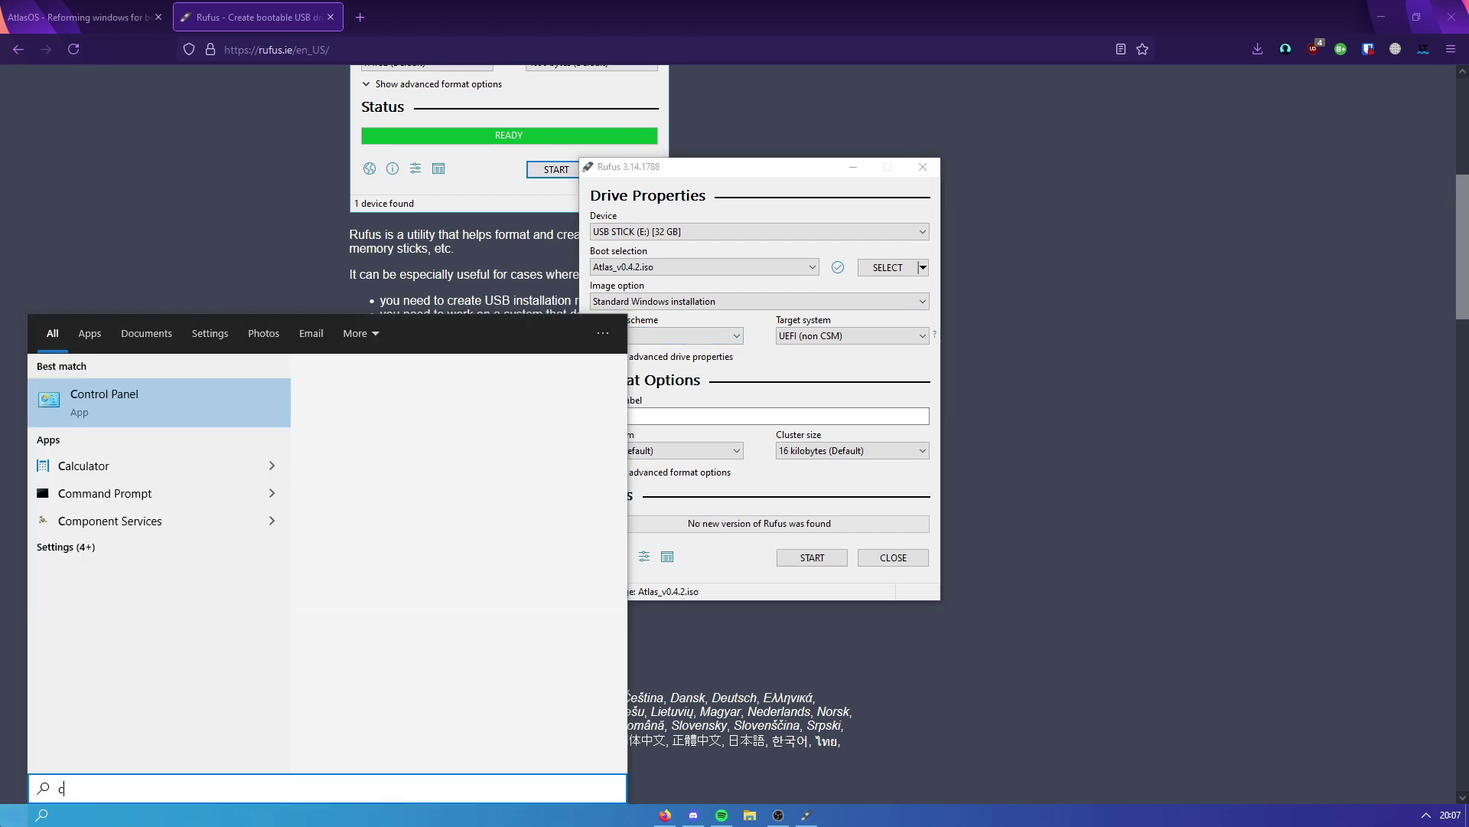
pyautogui.click(179, 395)
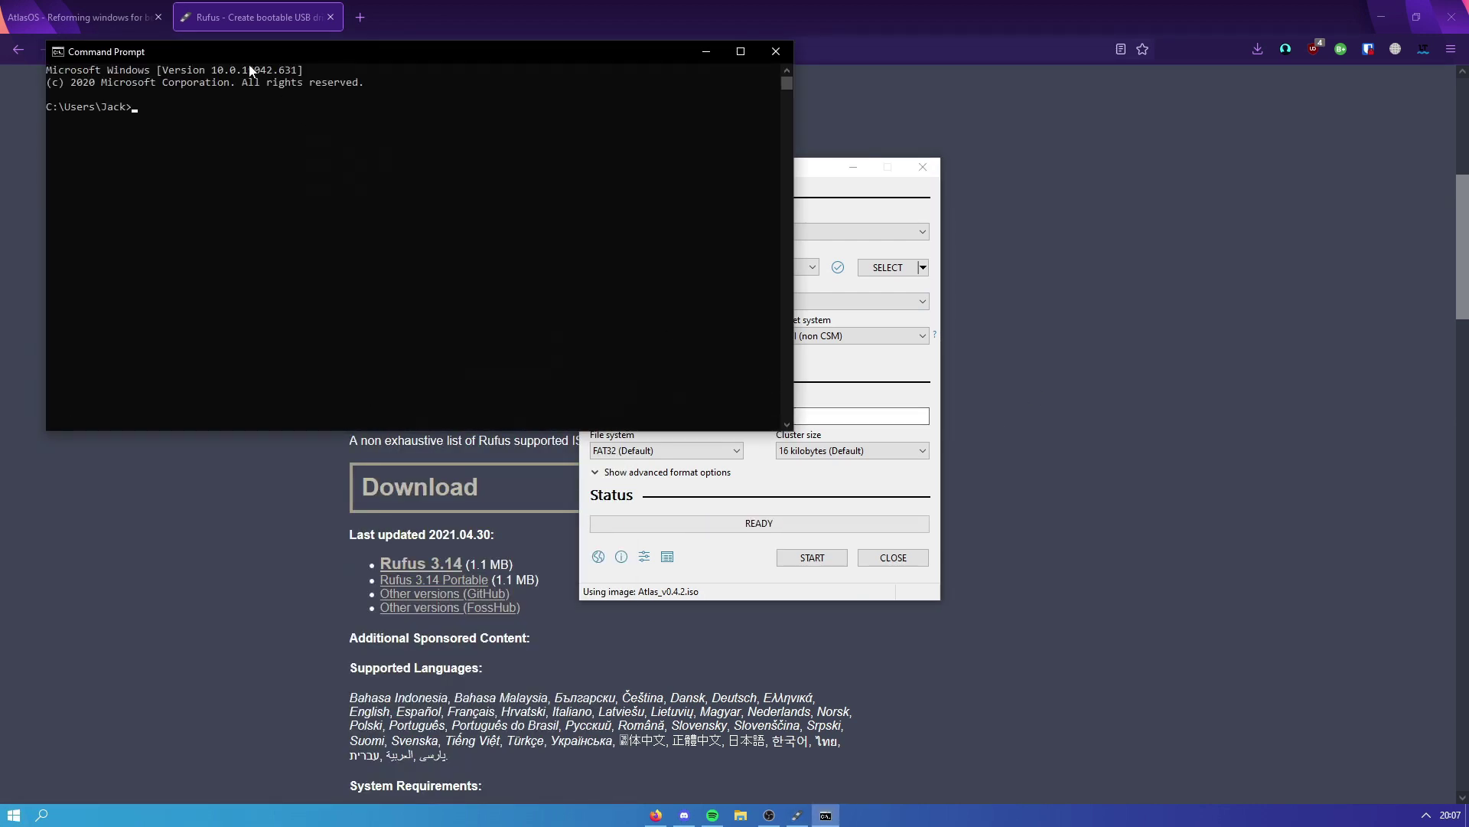
pyautogui.write('diskpart')
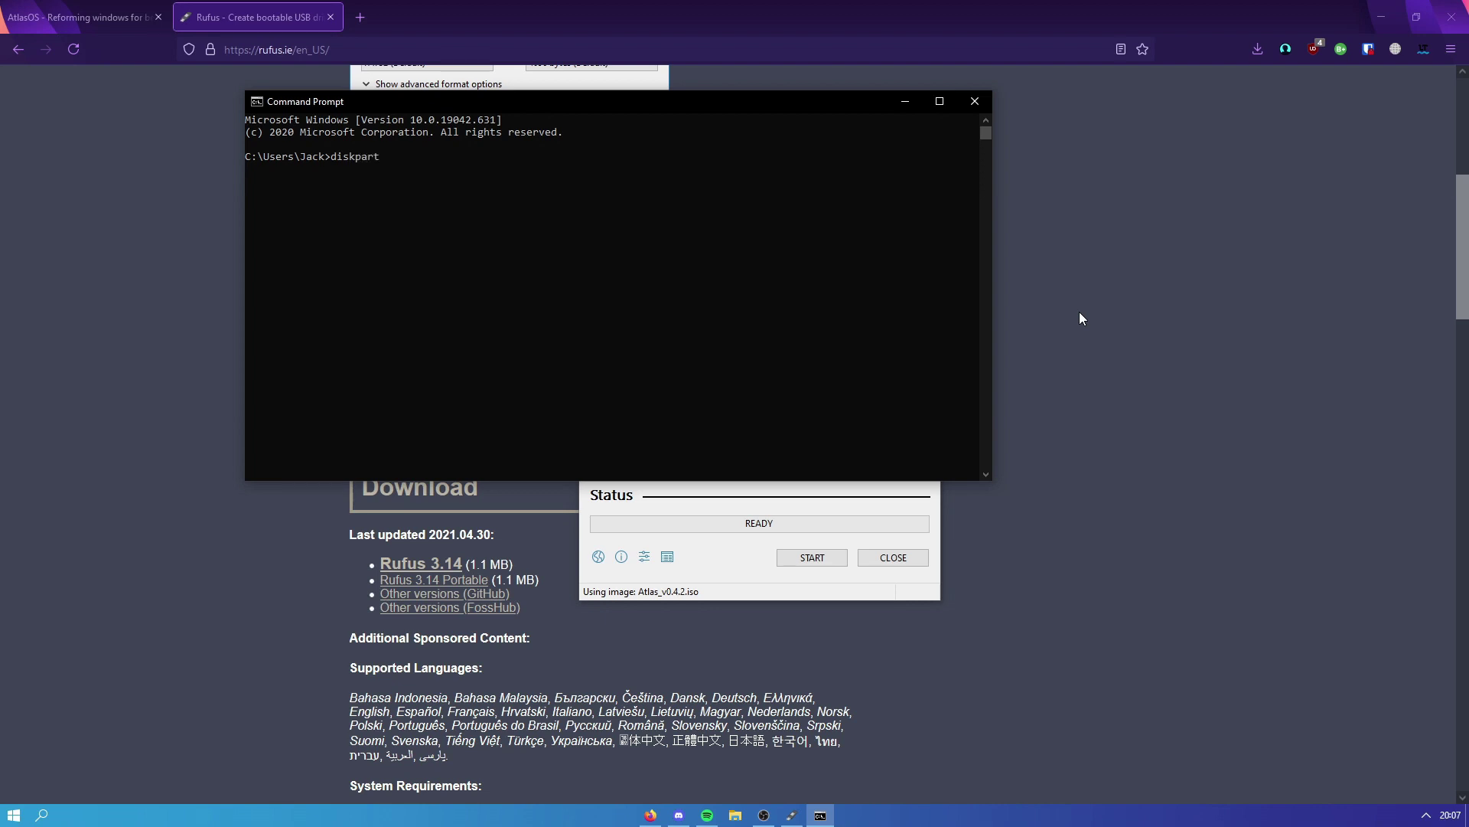
pyautogui.press('Return')
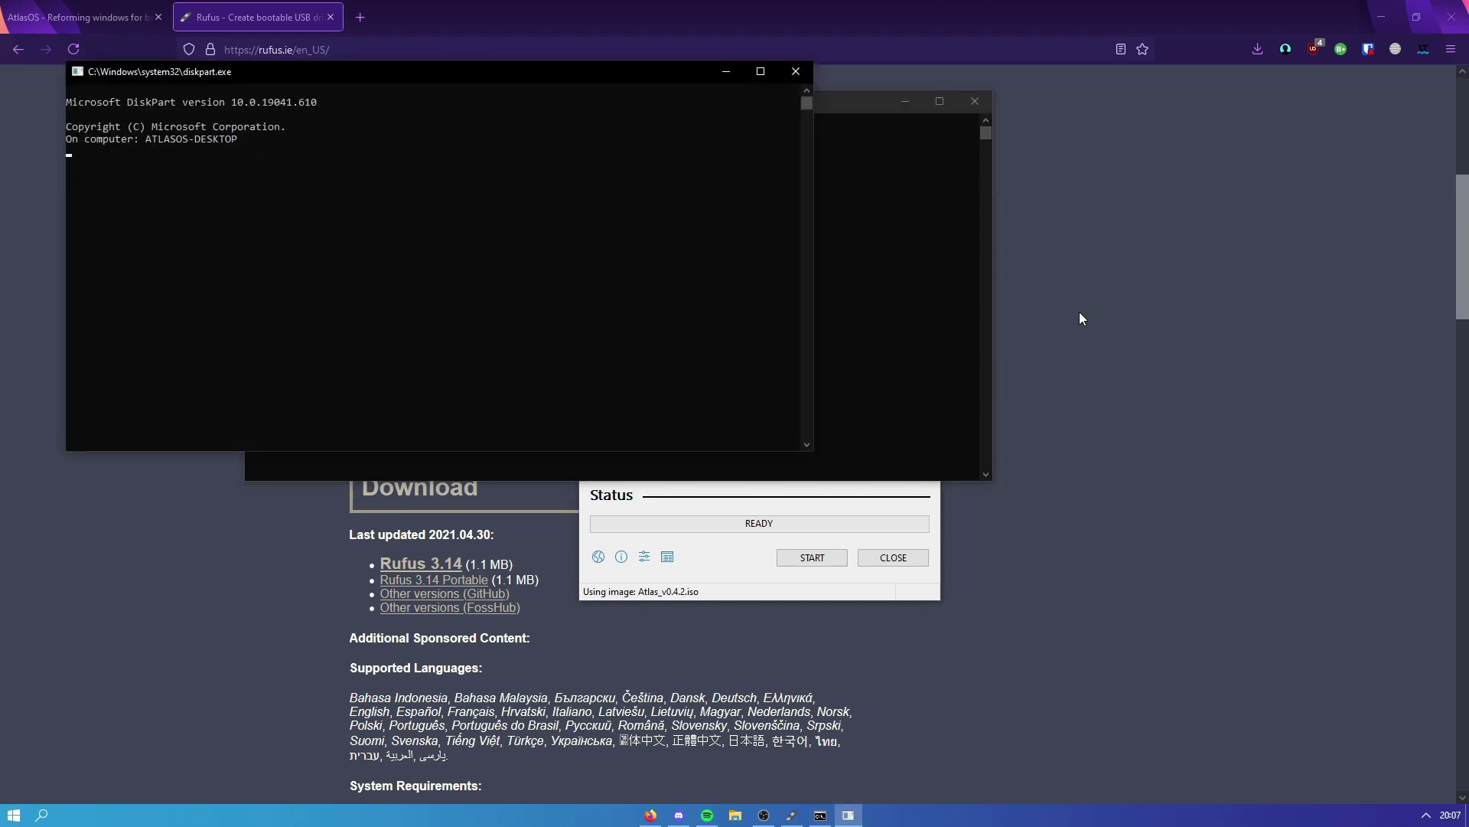
pyautogui.write('list disk')
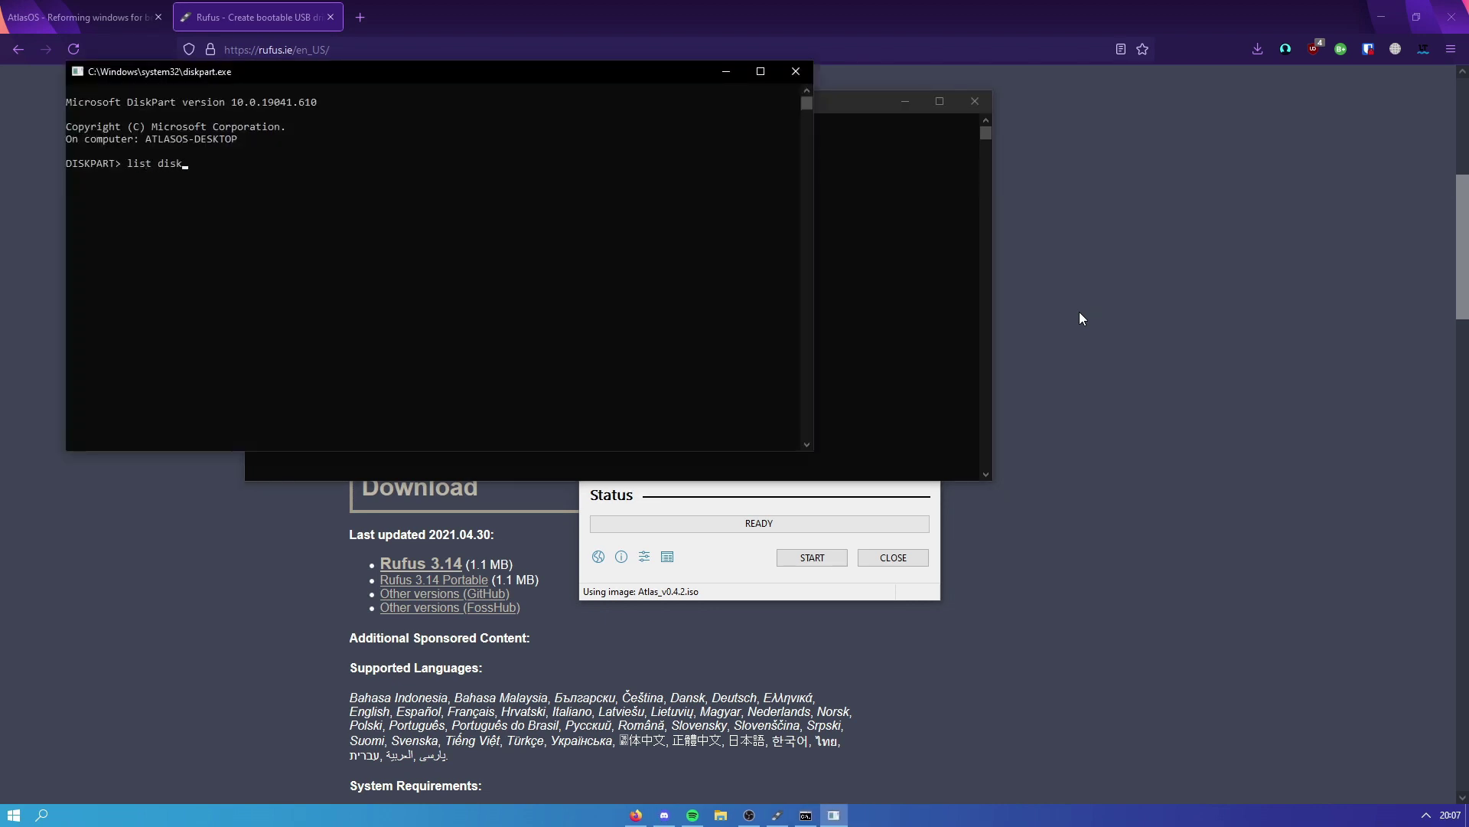
pyautogui.press('Return')
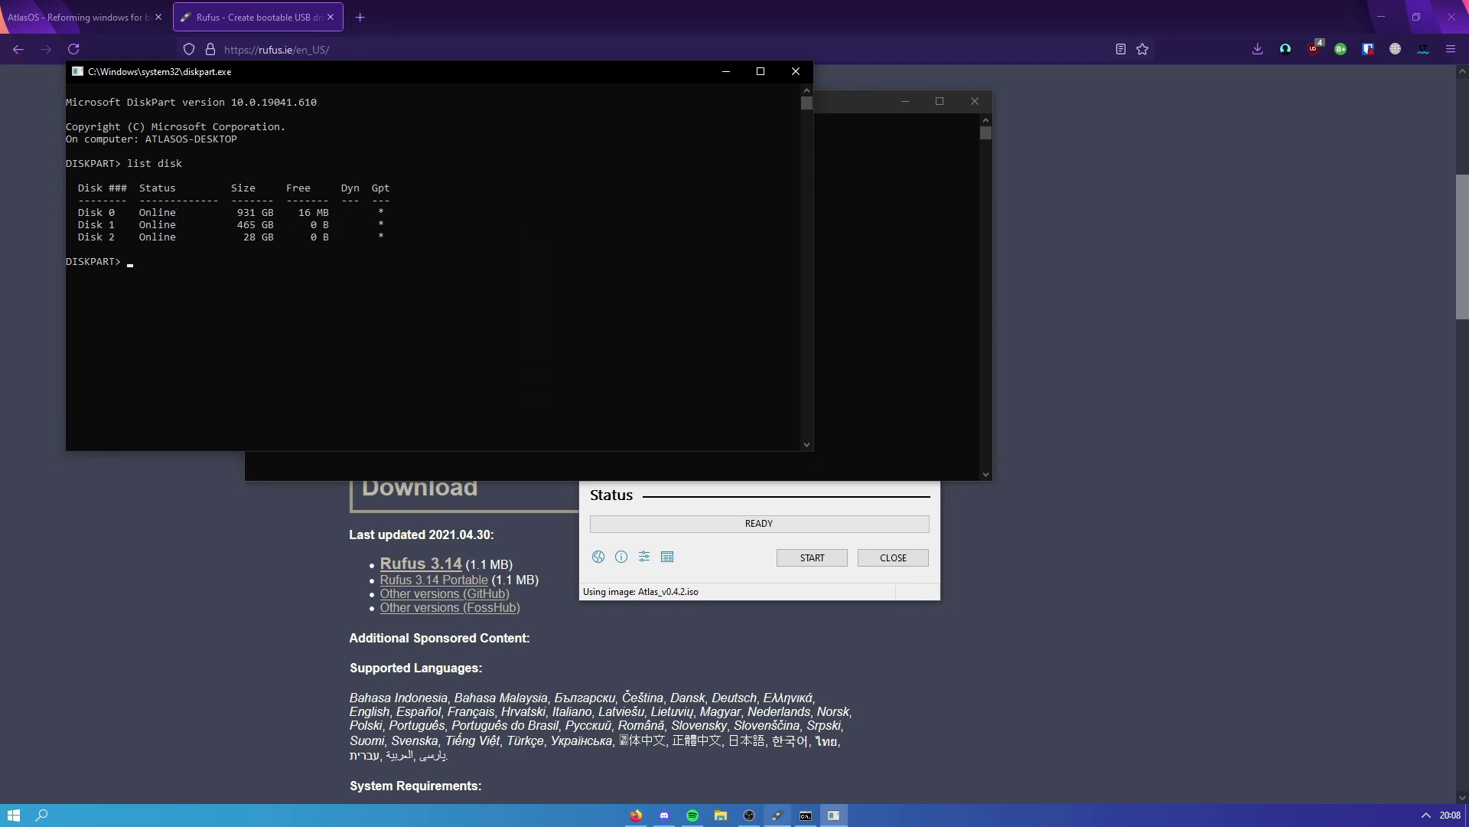
# Open This PC from the taskbar and move its window to the right.
pyautogui.click(721, 815)
pyautogui.moveTo(563, 344); pyautogui.dragTo(687, 409)
pyautogui.moveTo(672, 80); pyautogui.dragTo(867, 78)
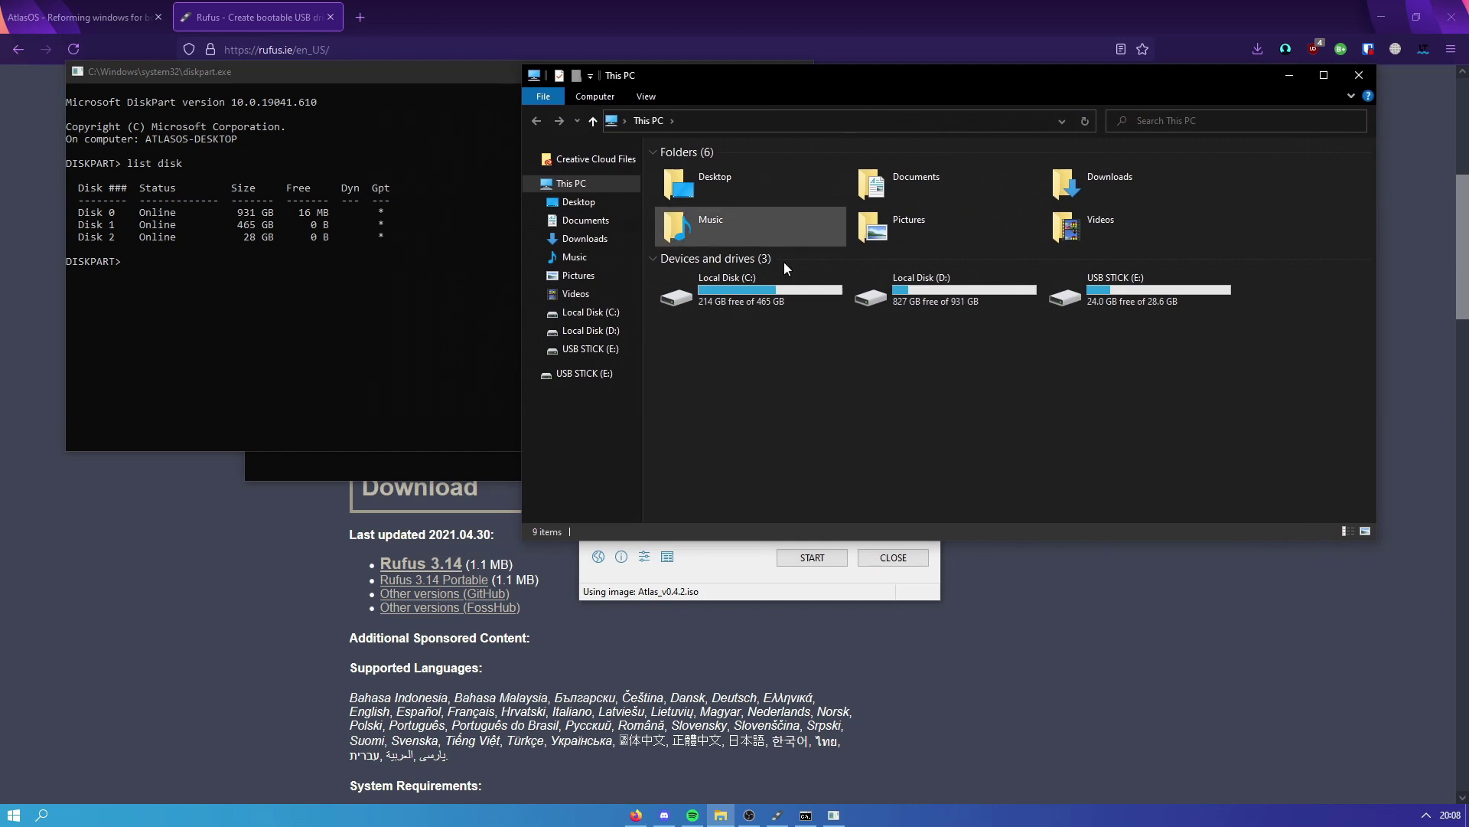
# Compare Local Disk C: (465 GB) with Local Disk D: (931 GB) in This PC.
pyautogui.click(735, 291)
pyautogui.click(750, 337)
pyautogui.click(769, 306)
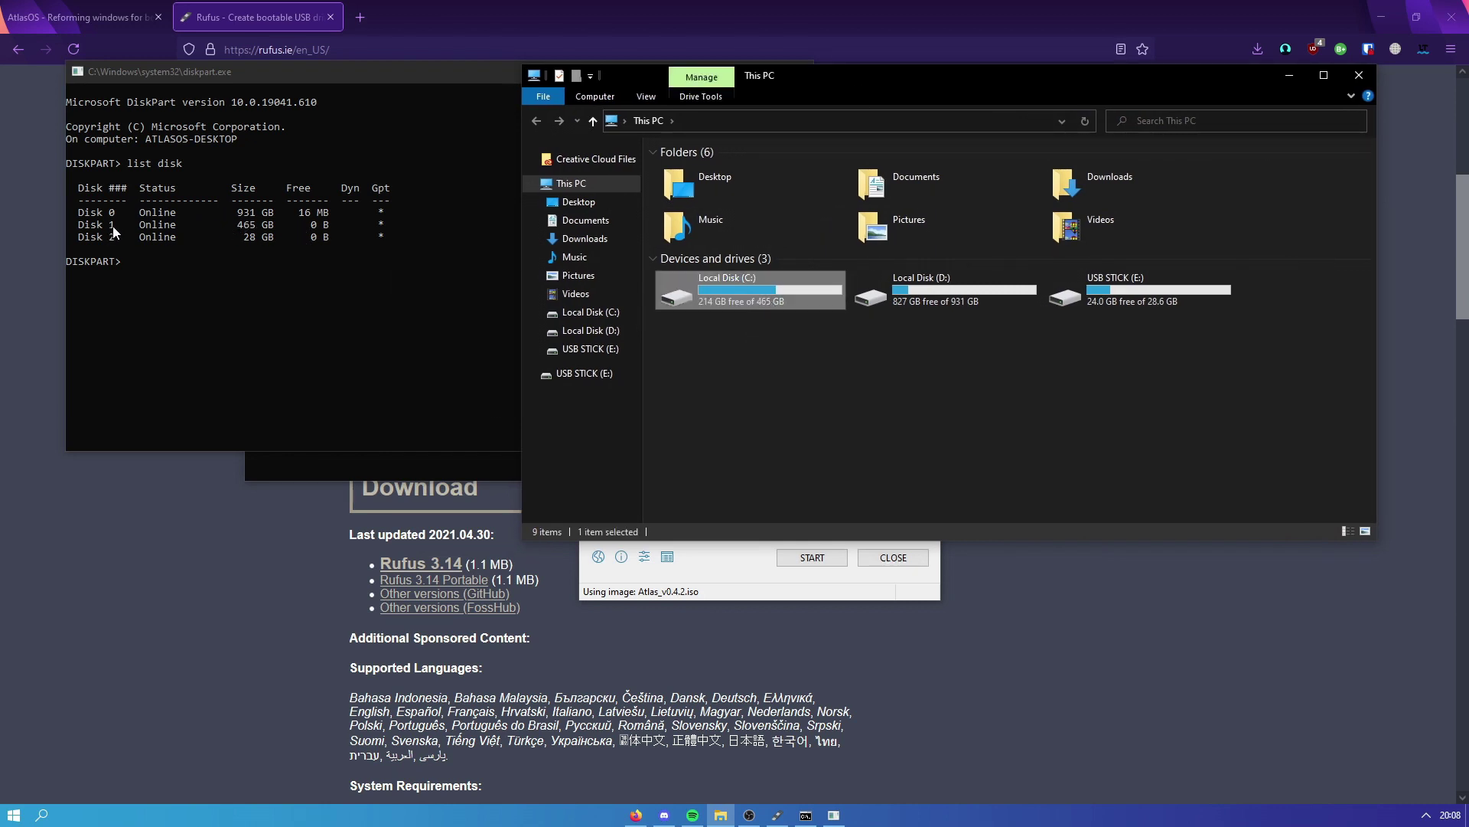
pyautogui.click(998, 298)
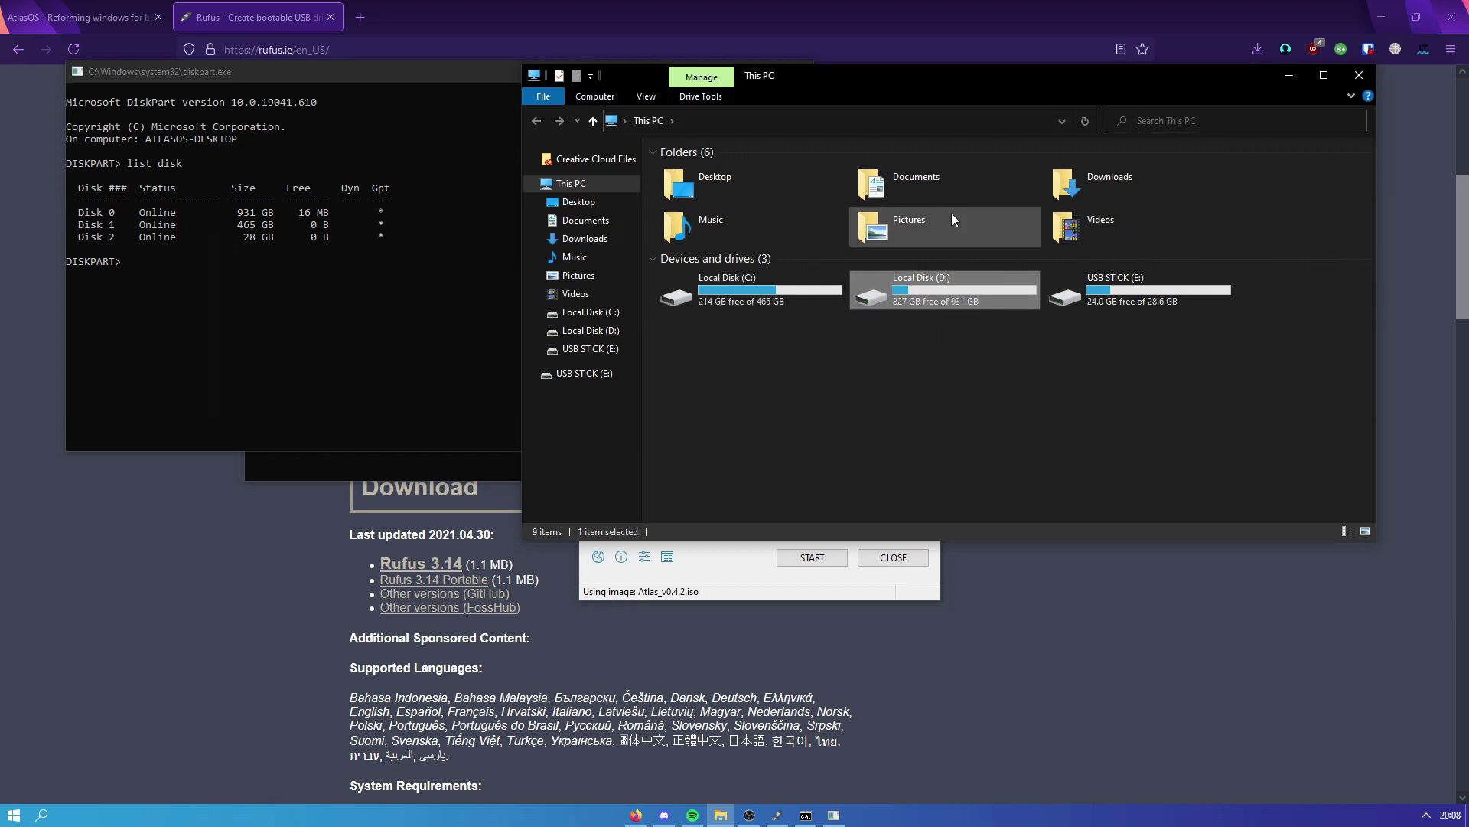
# Close This PC and the original Command Prompt, moving the DiskPart console lower left.
pyautogui.moveTo(1317, 84); pyautogui.dragTo(959, 111)
pyautogui.click(1086, 99)
pyautogui.moveTo(632, 72); pyautogui.dragTo(788, 262)
pyautogui.click(974, 101)
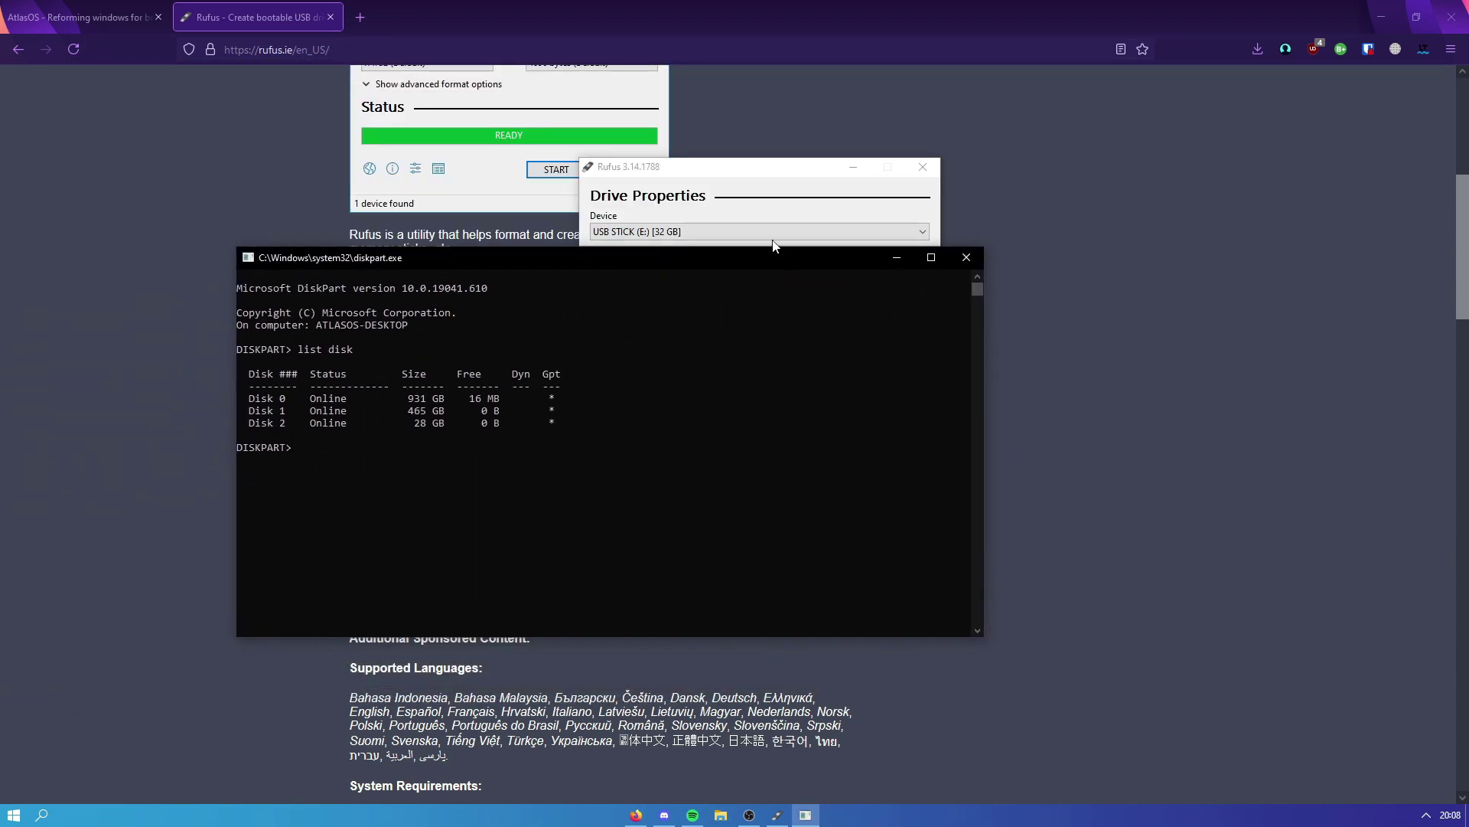
# Try MBR as the Rufus partition scheme, revert to GPT, and reposition the Rufus window.
pyautogui.click(667, 325)
pyautogui.click(666, 335)
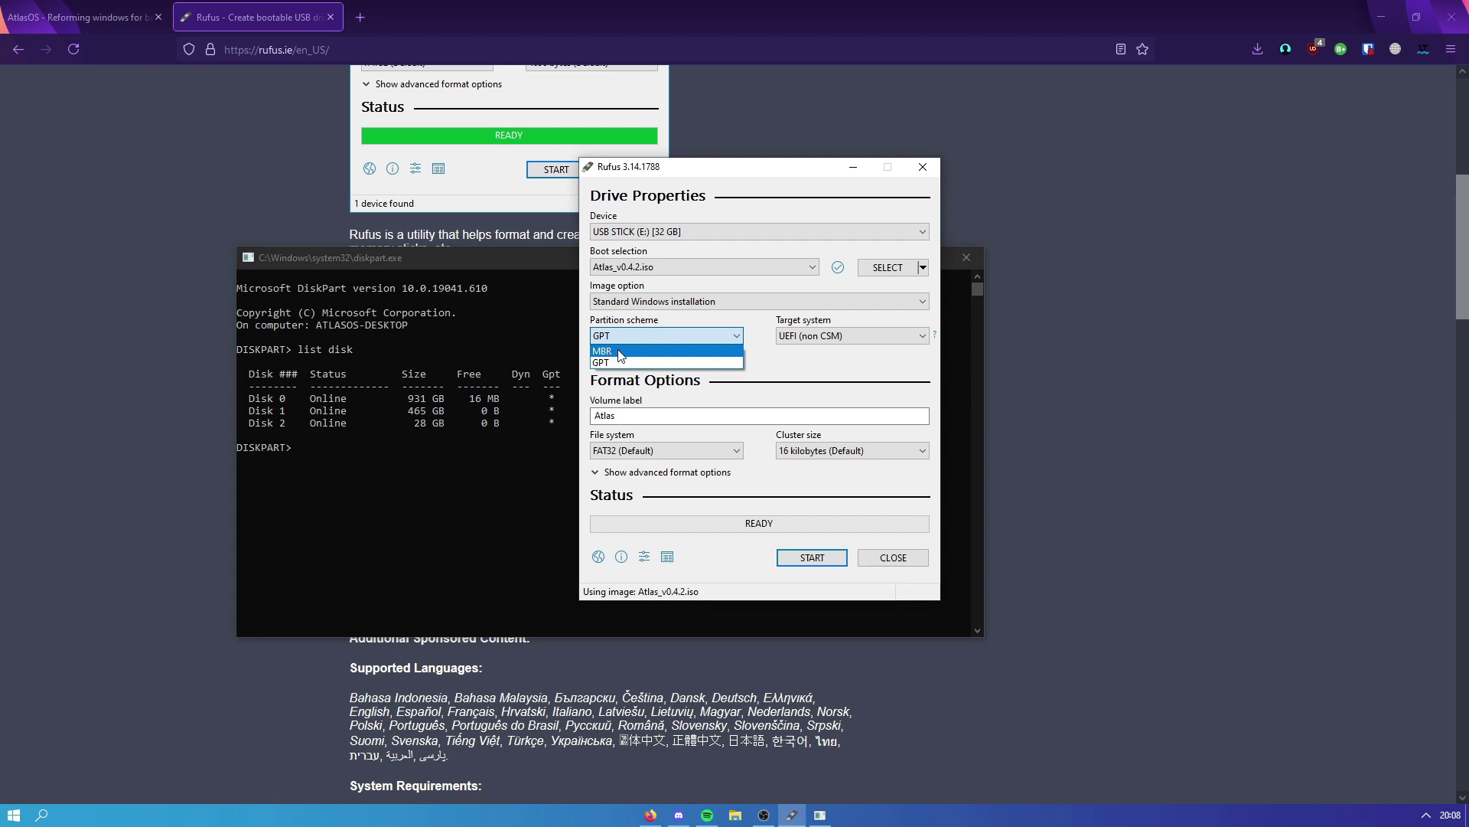
pyautogui.click(716, 360)
pyautogui.click(700, 338)
pyautogui.click(634, 351)
pyautogui.click(631, 334)
pyautogui.click(615, 361)
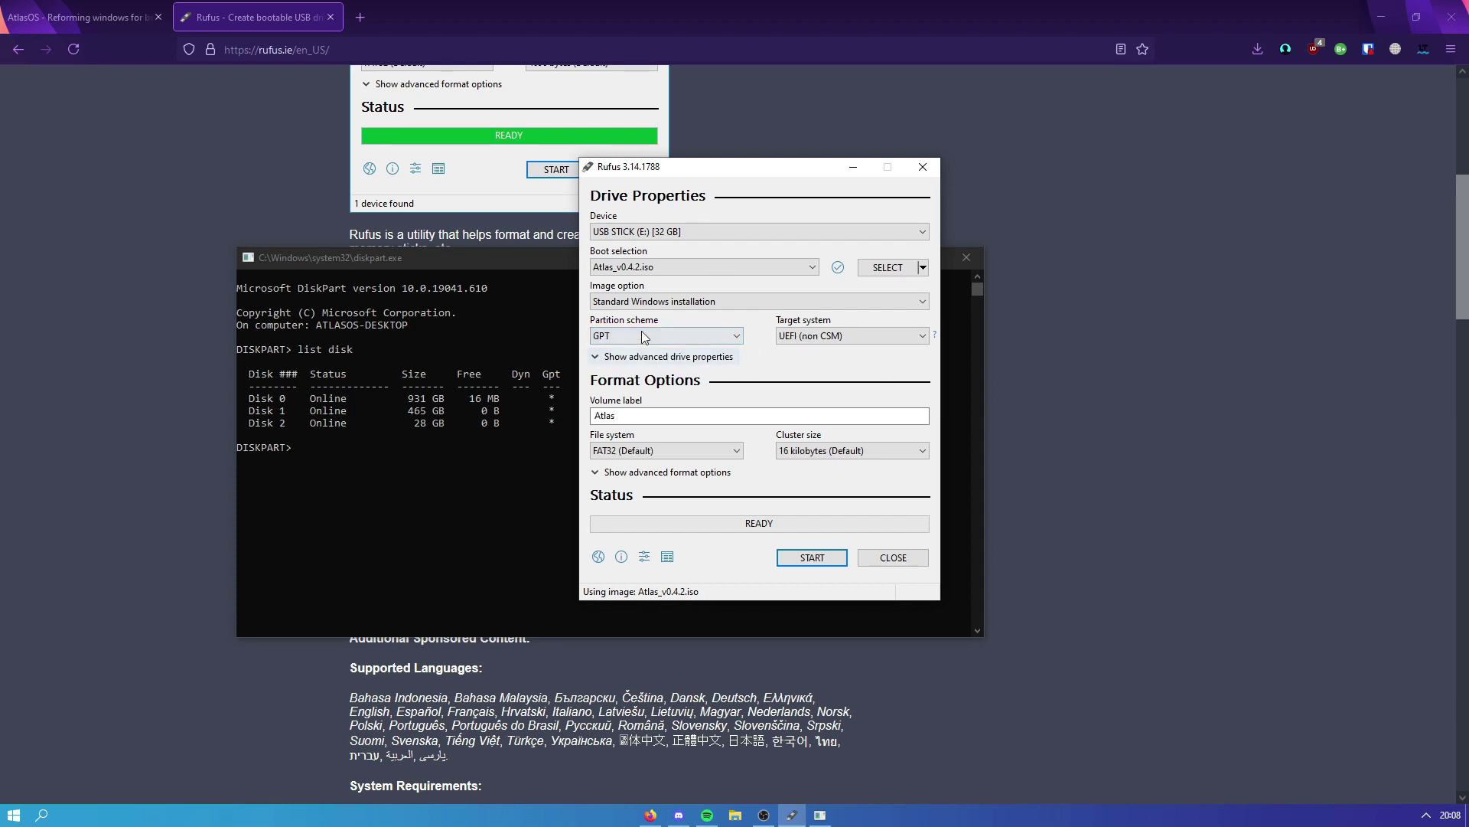
pyautogui.moveTo(683, 172); pyautogui.dragTo(1003, 101)
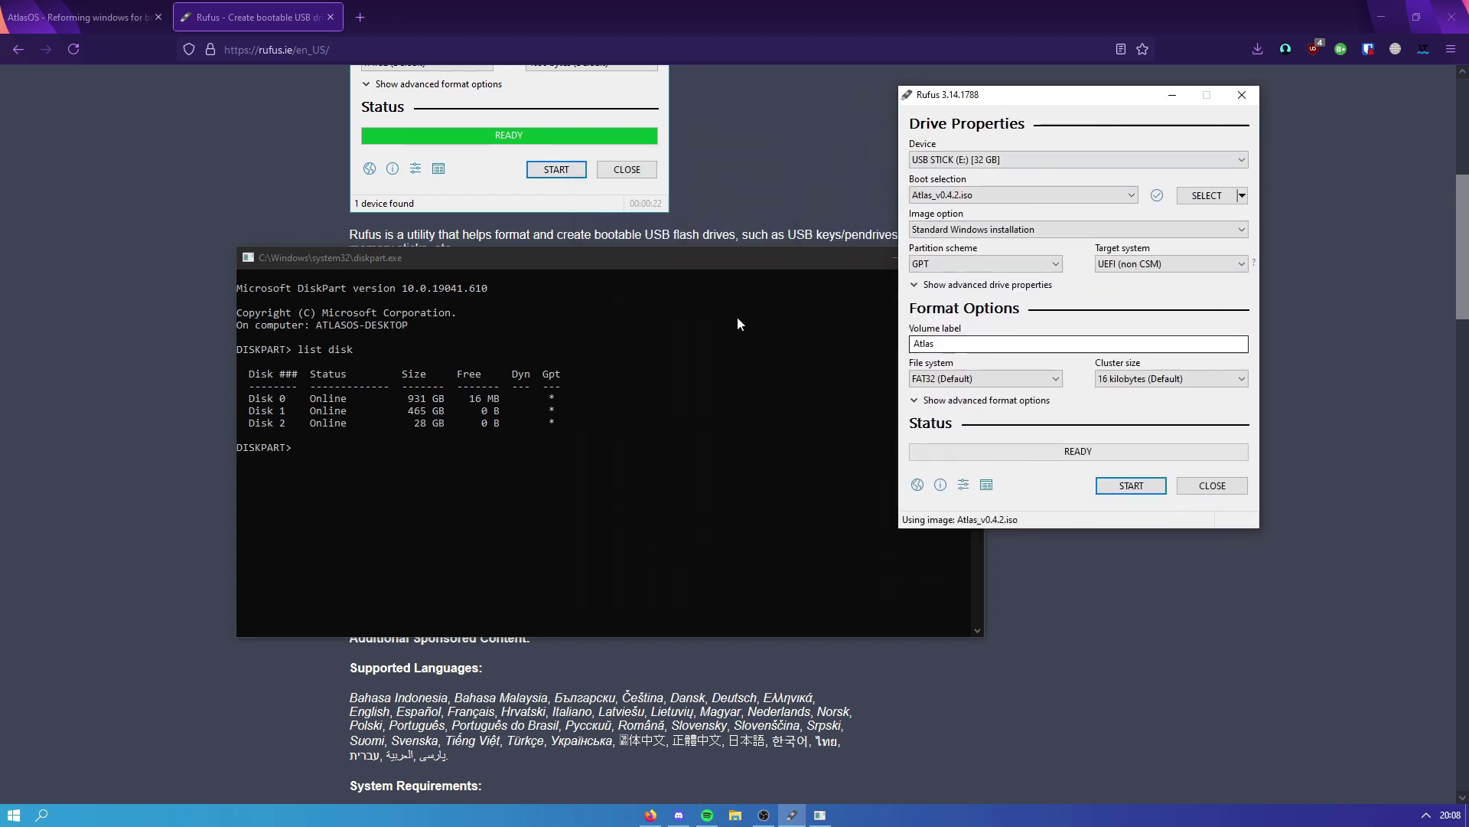
pyautogui.moveTo(630, 259); pyautogui.dragTo(586, 221)
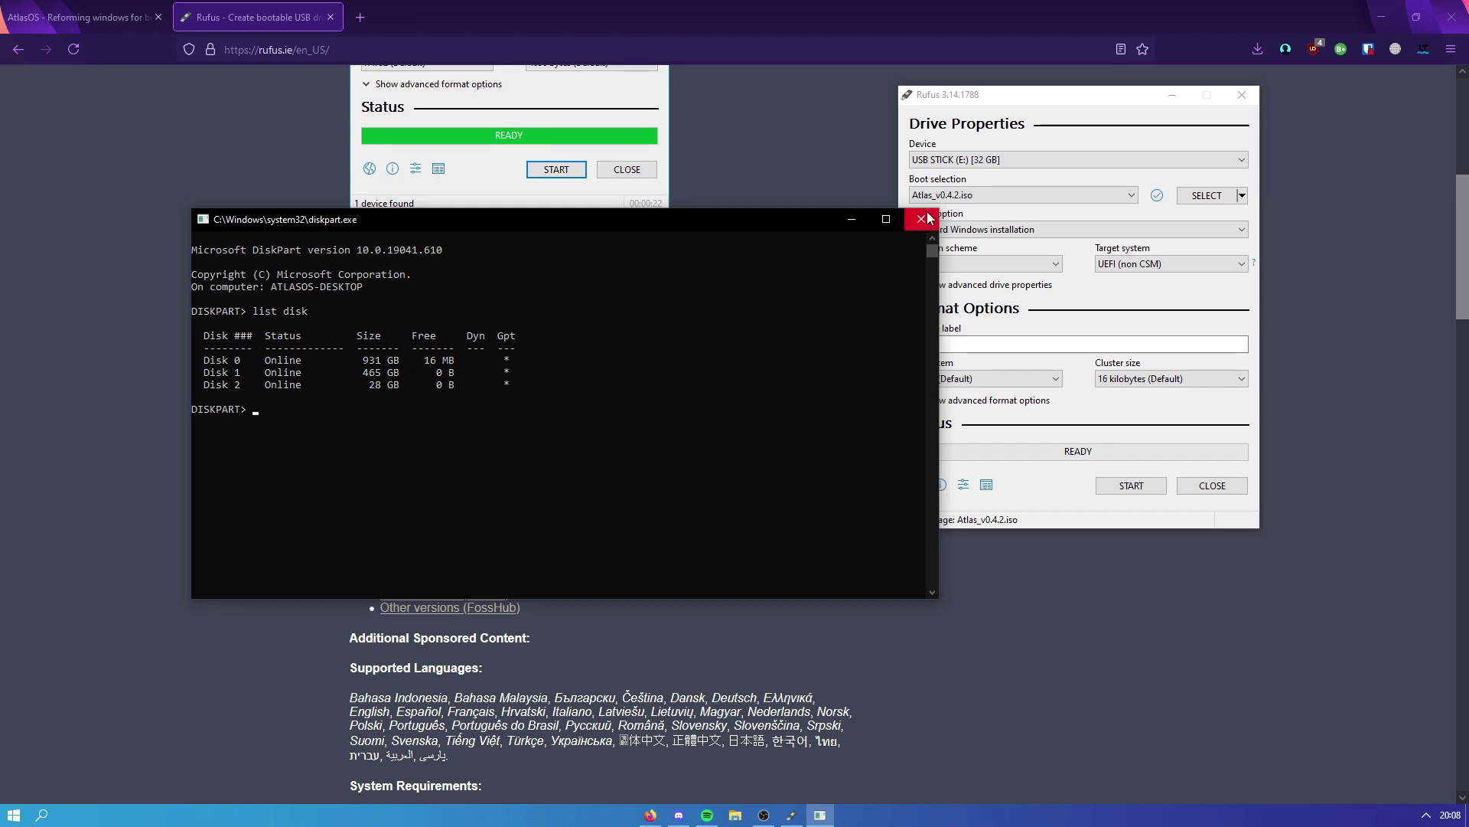
pyautogui.click(951, 105)
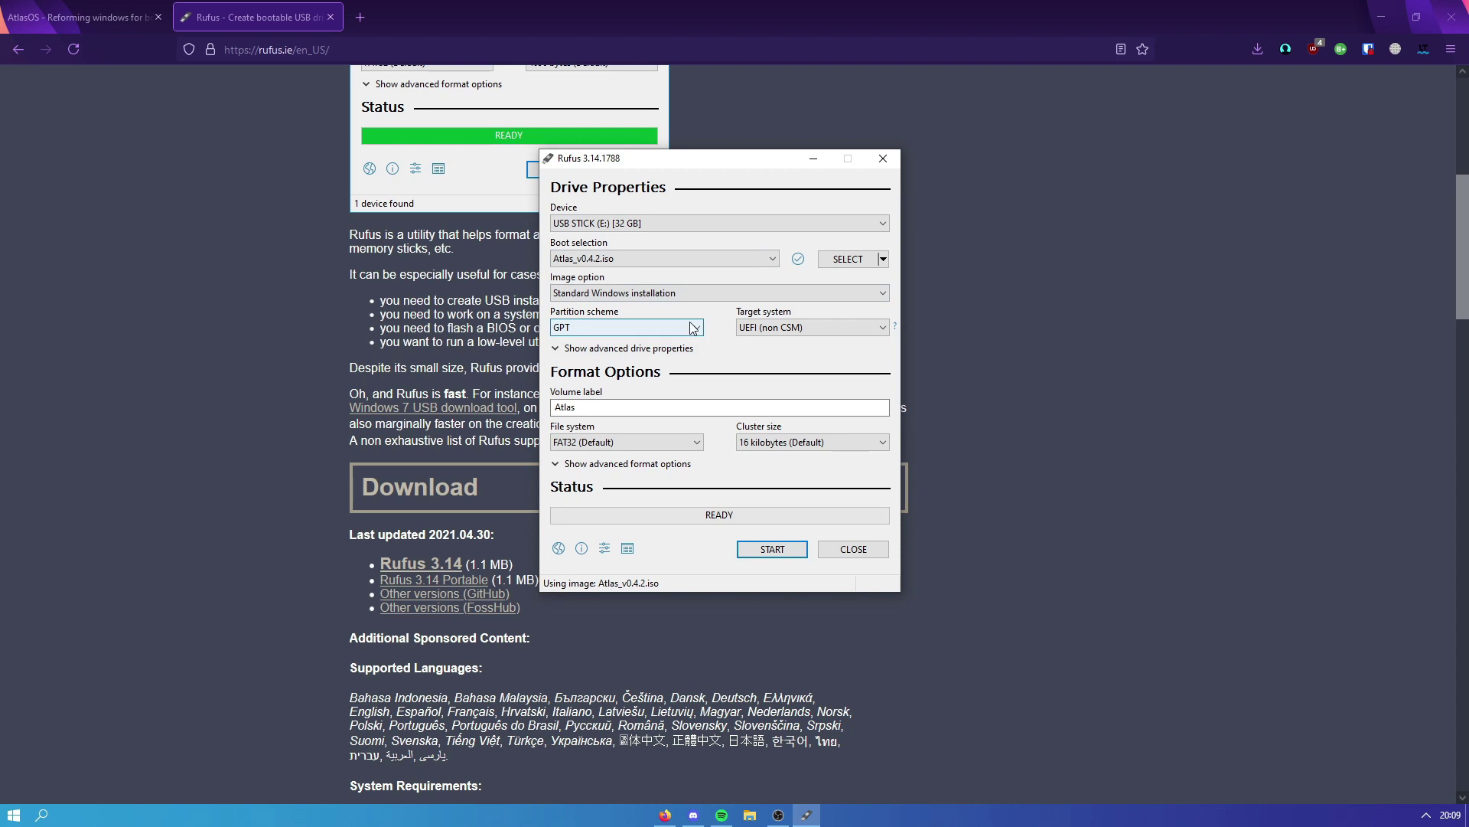
# Check the Rufus volume label, leaving it as Atlas.
pyautogui.doubleClick(602, 407)
pyautogui.click(591, 414)
pyautogui.doubleClick(592, 409)
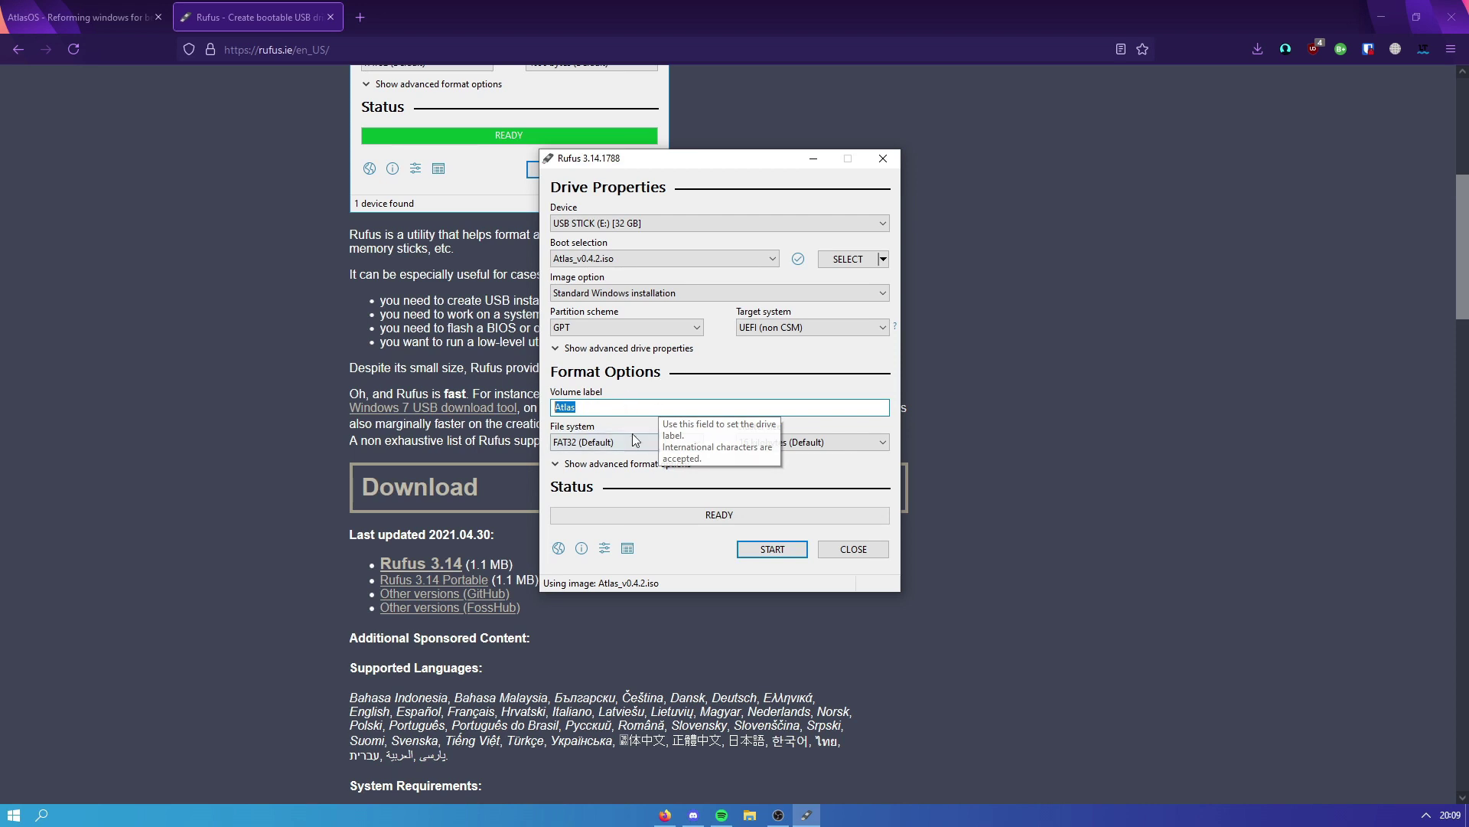
pyautogui.press('End')
pyautogui.press('Tab')
pyautogui.press('Tab')
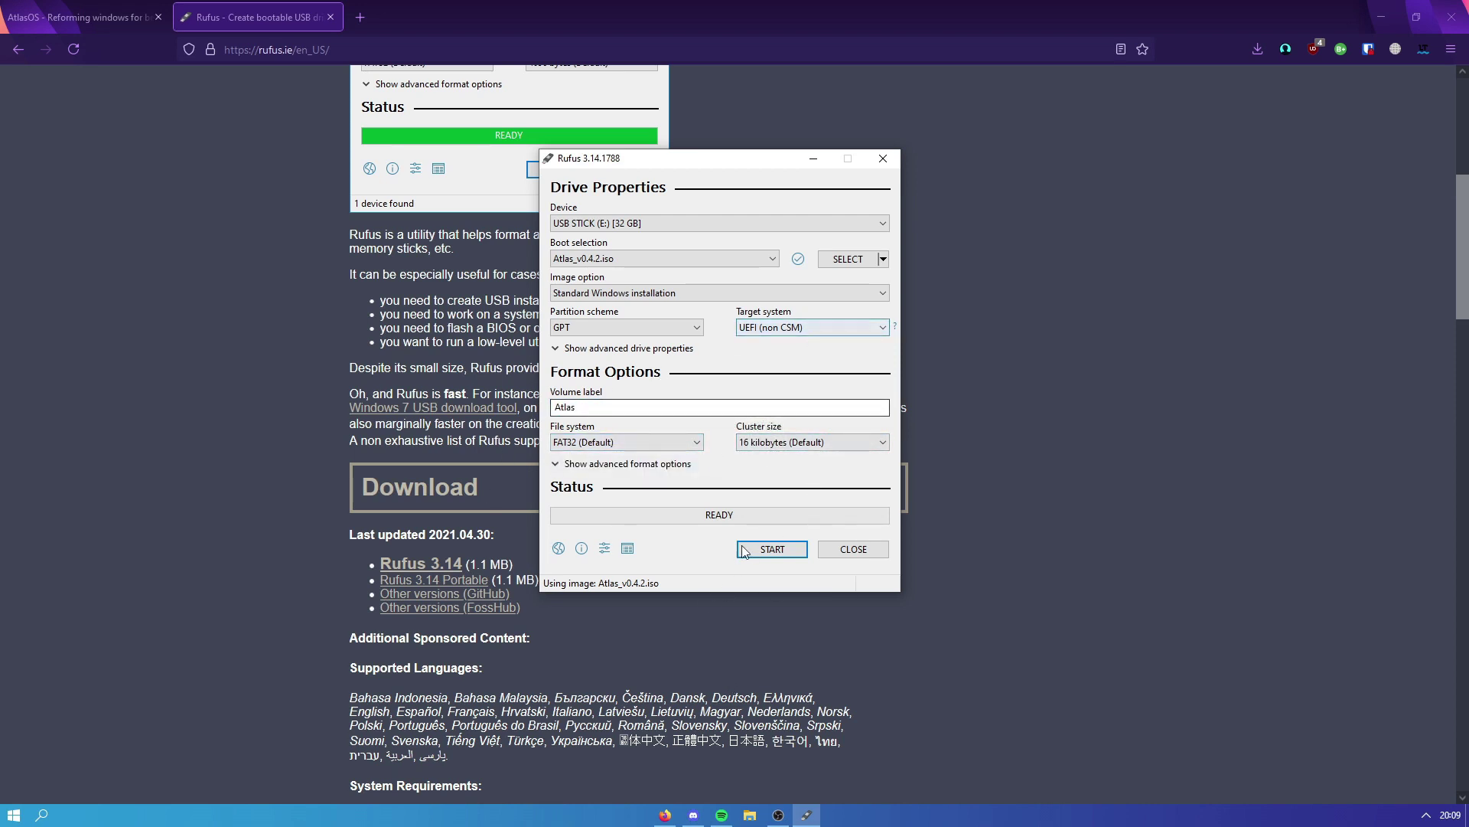
# Start the write, cancel at the data-loss warning, and close Rufus.
pyautogui.click(772, 549)
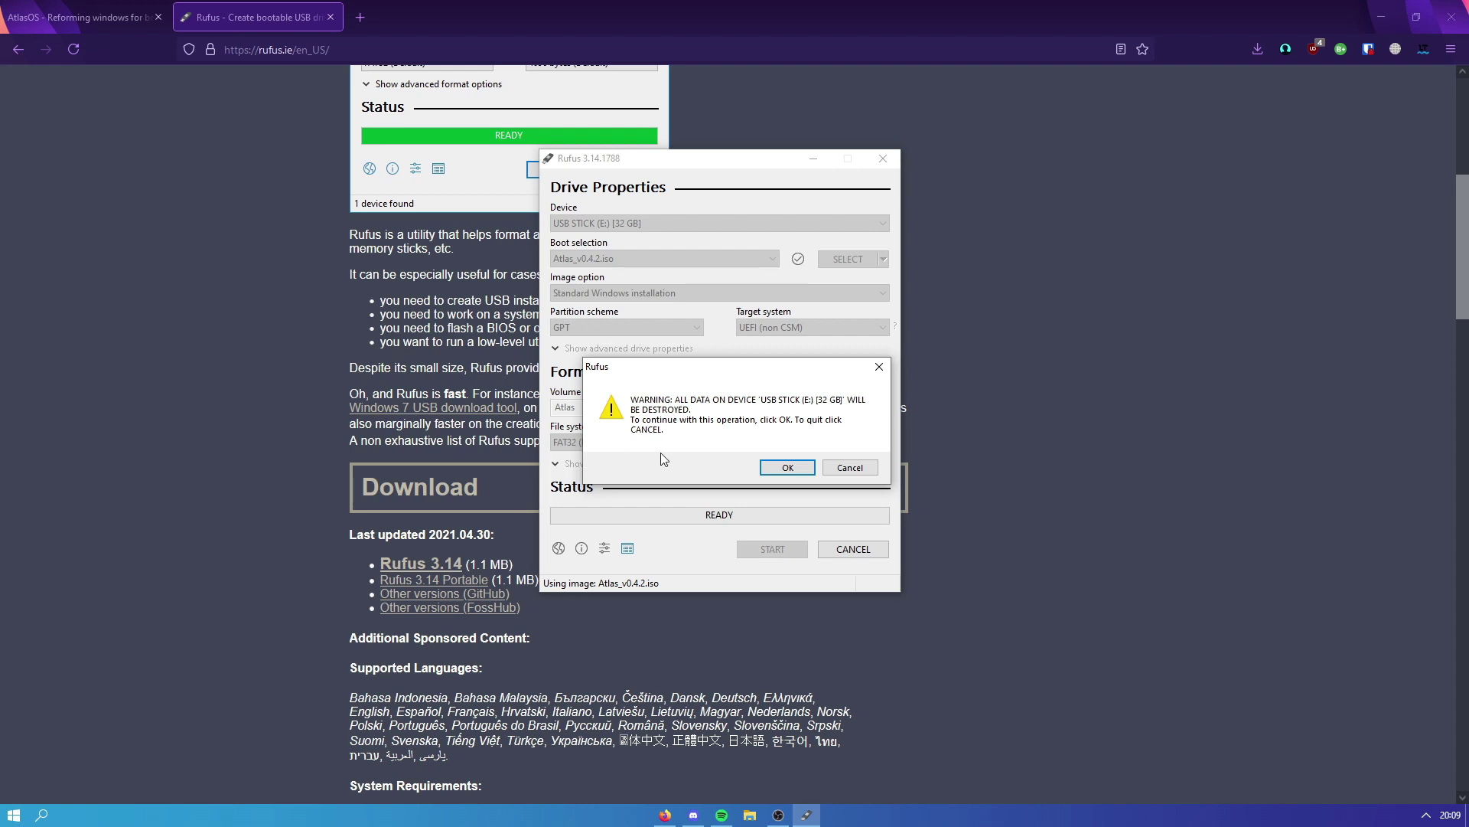
pyautogui.click(871, 468)
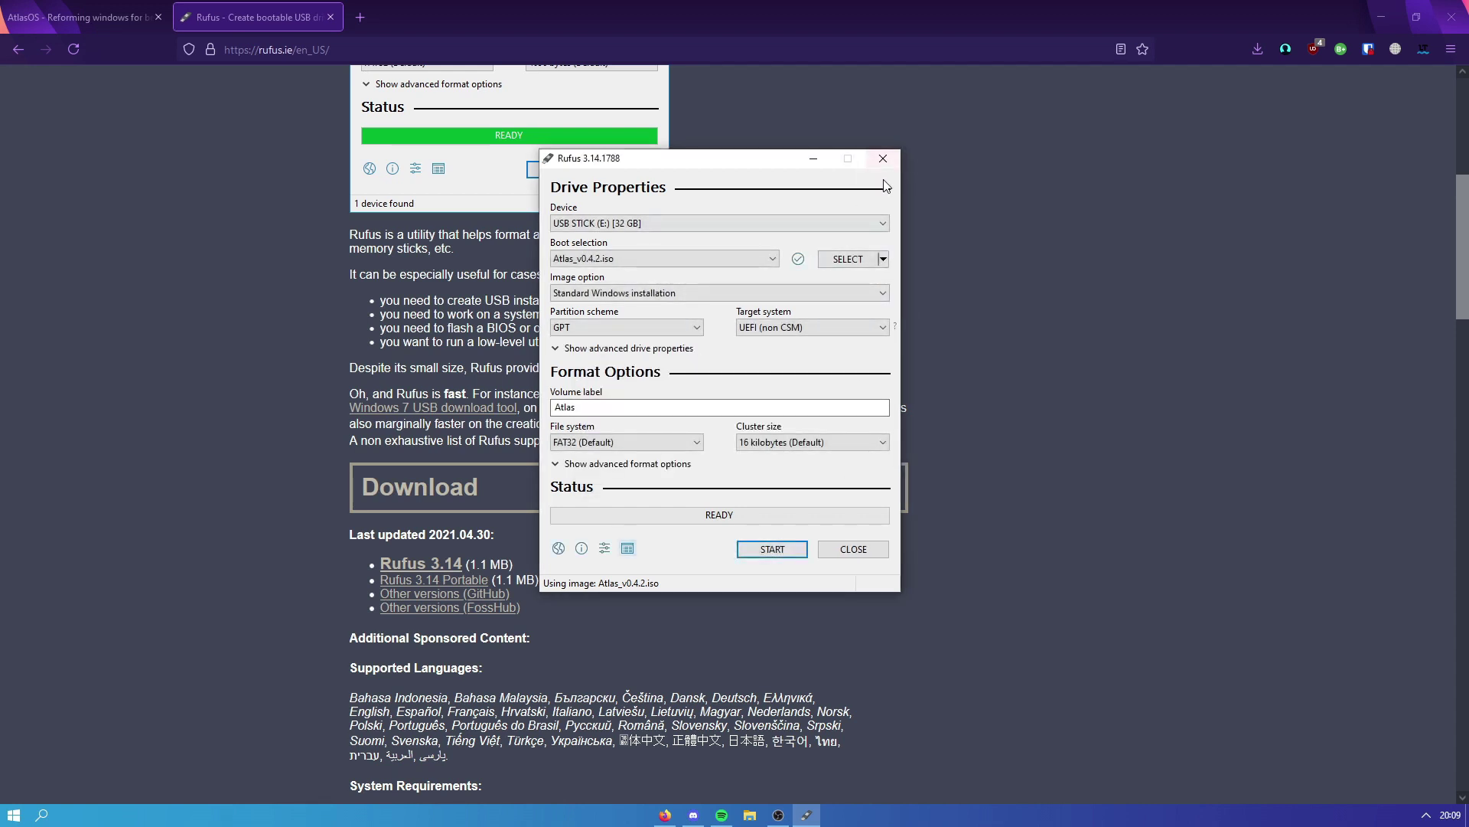
pyautogui.click(883, 157)
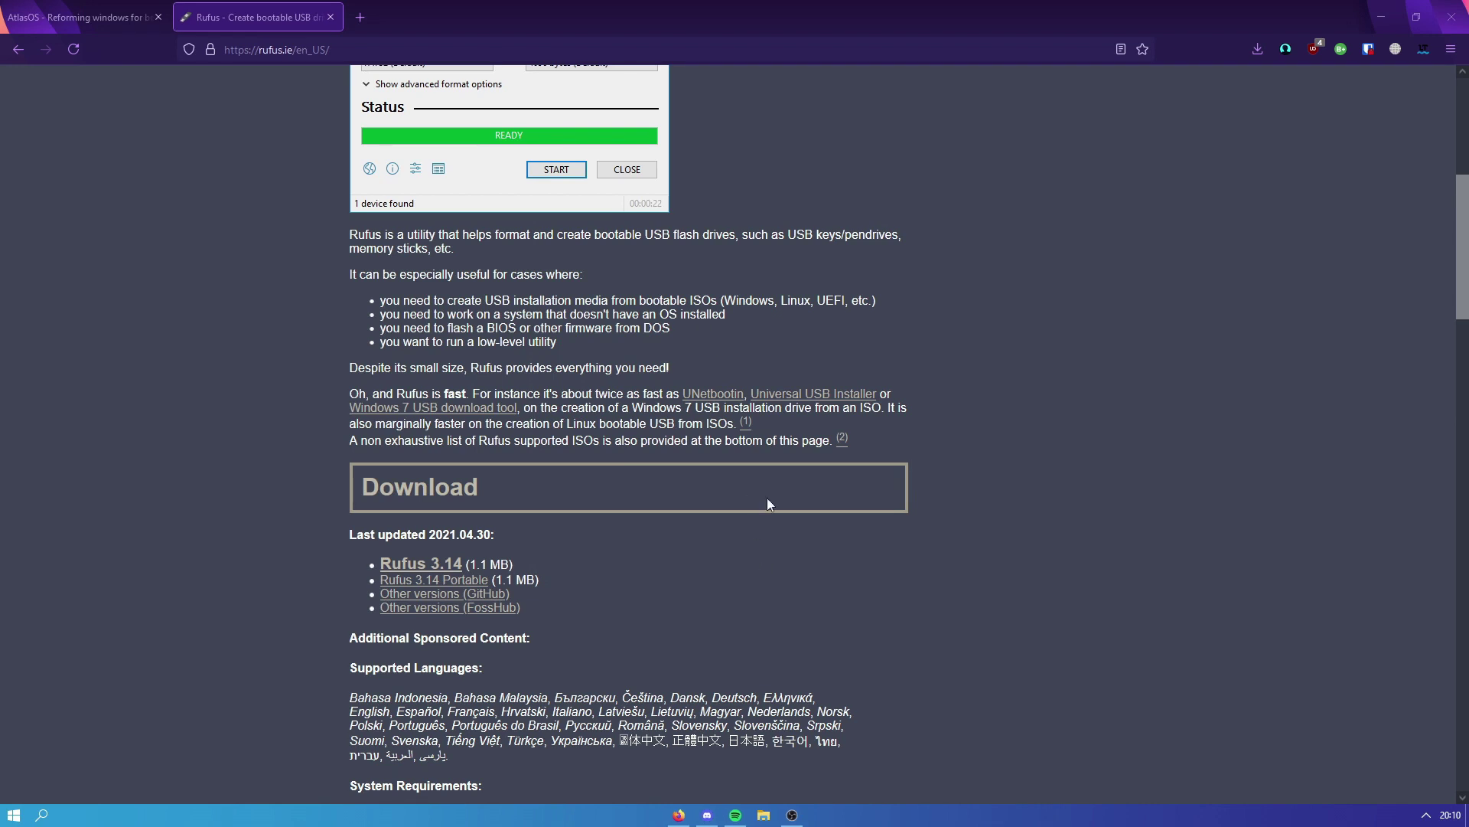
# Review the rufus.ie example screenshot, then reach the Atlas wiki's 12-step USB install guide.
pyautogui.scroll(3, 545, 209)
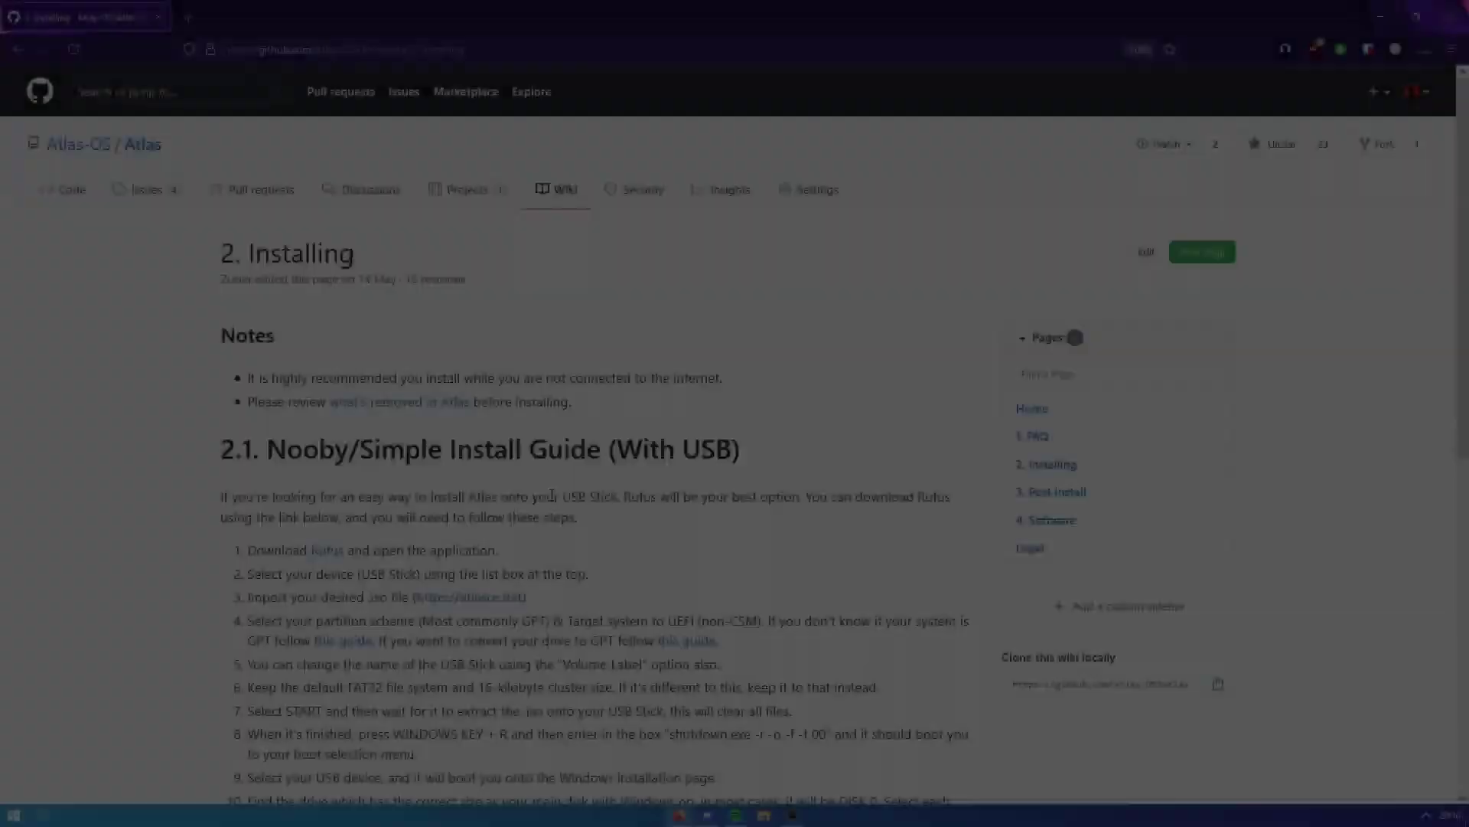
pyautogui.scroll(-3, 551, 495)
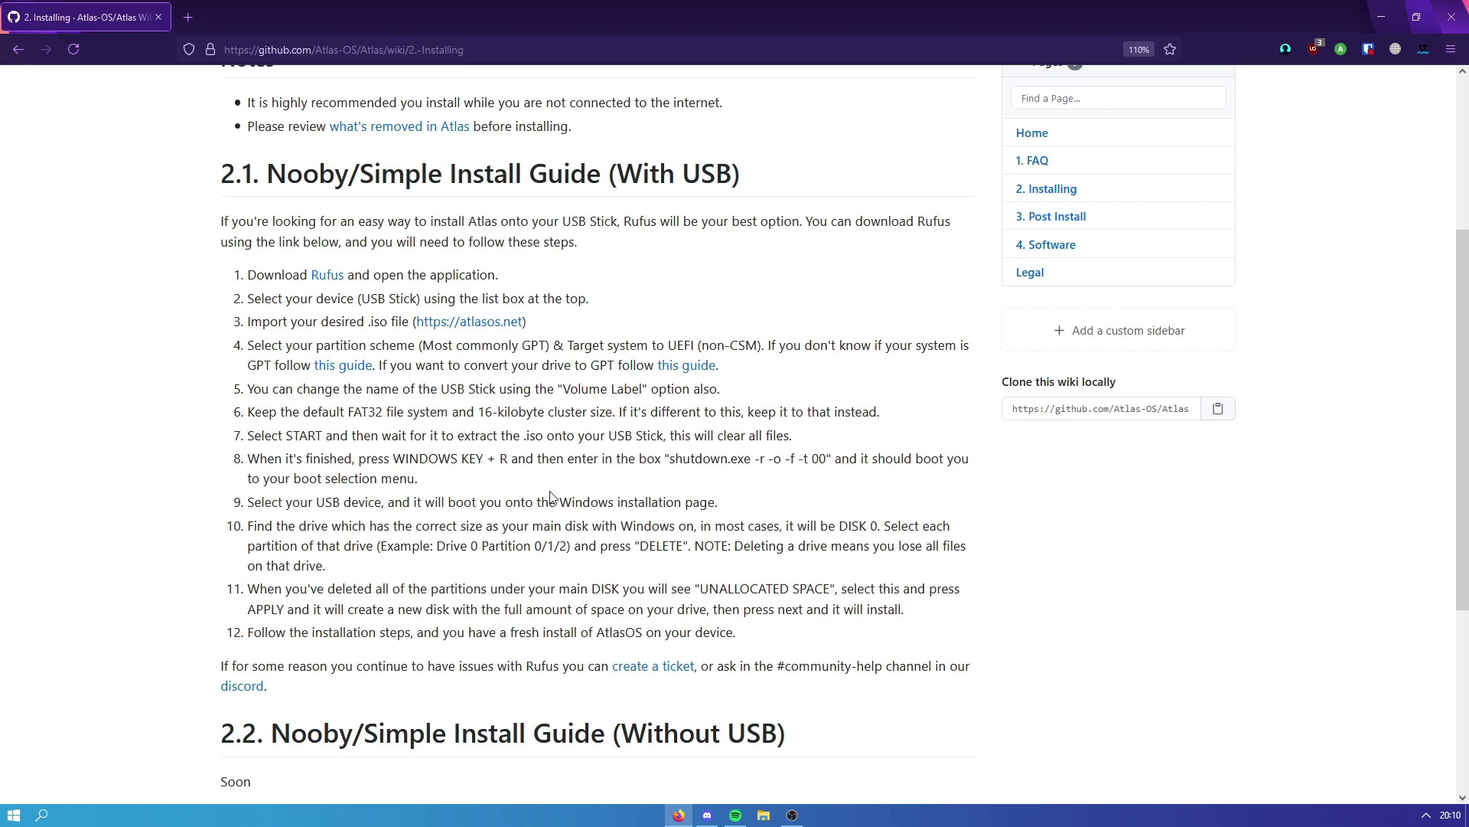
# Run step 8's shutdown.exe -r -o -f -t 00 command from the Run box.
pyautogui.moveTo(671, 460); pyautogui.dragTo(827, 461)
pyautogui.hotkey('ctrl', 'c')
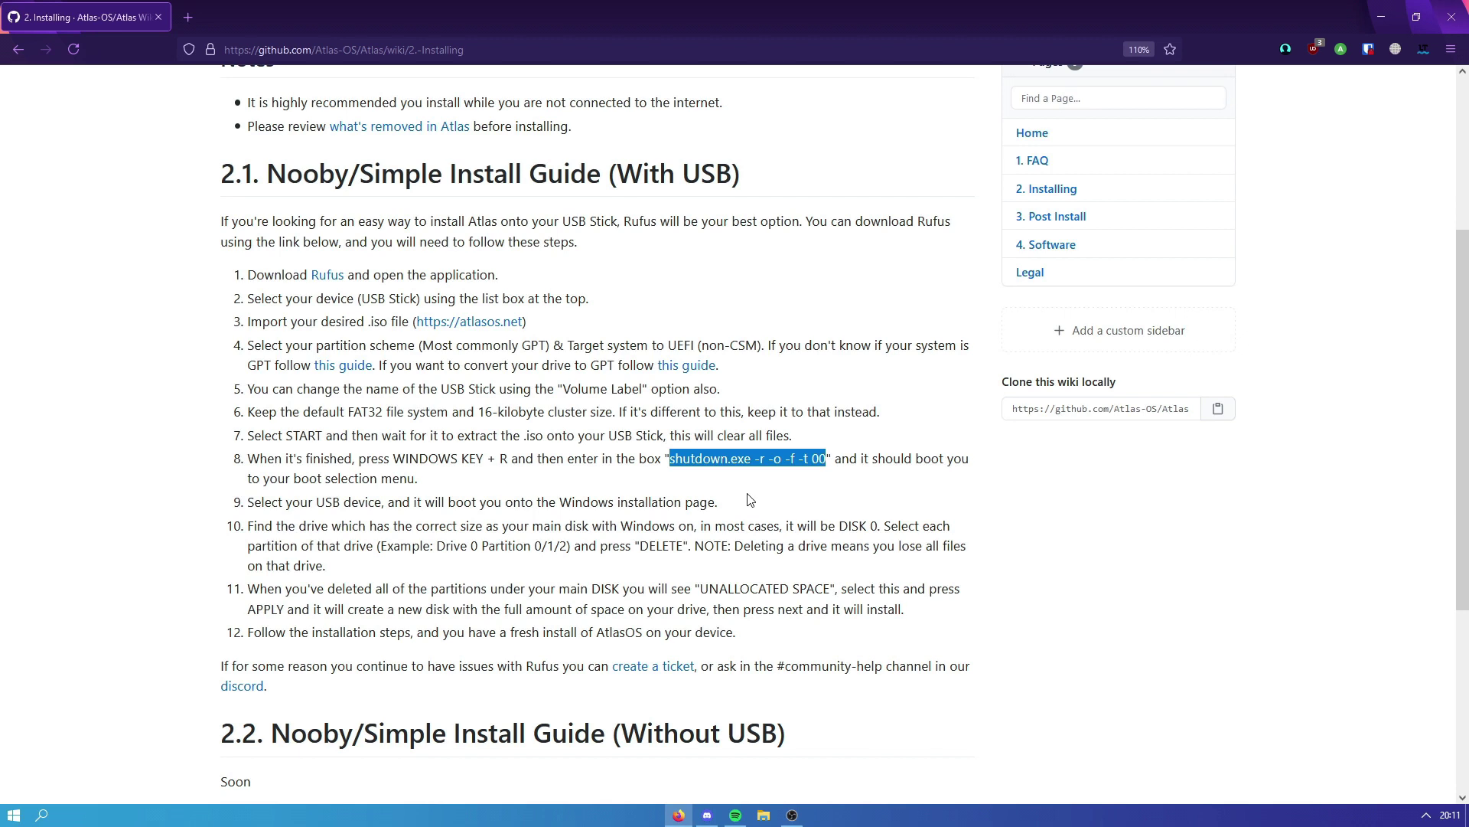
pyautogui.press('super+r')
pyautogui.hotkey('ctrl', 'v')
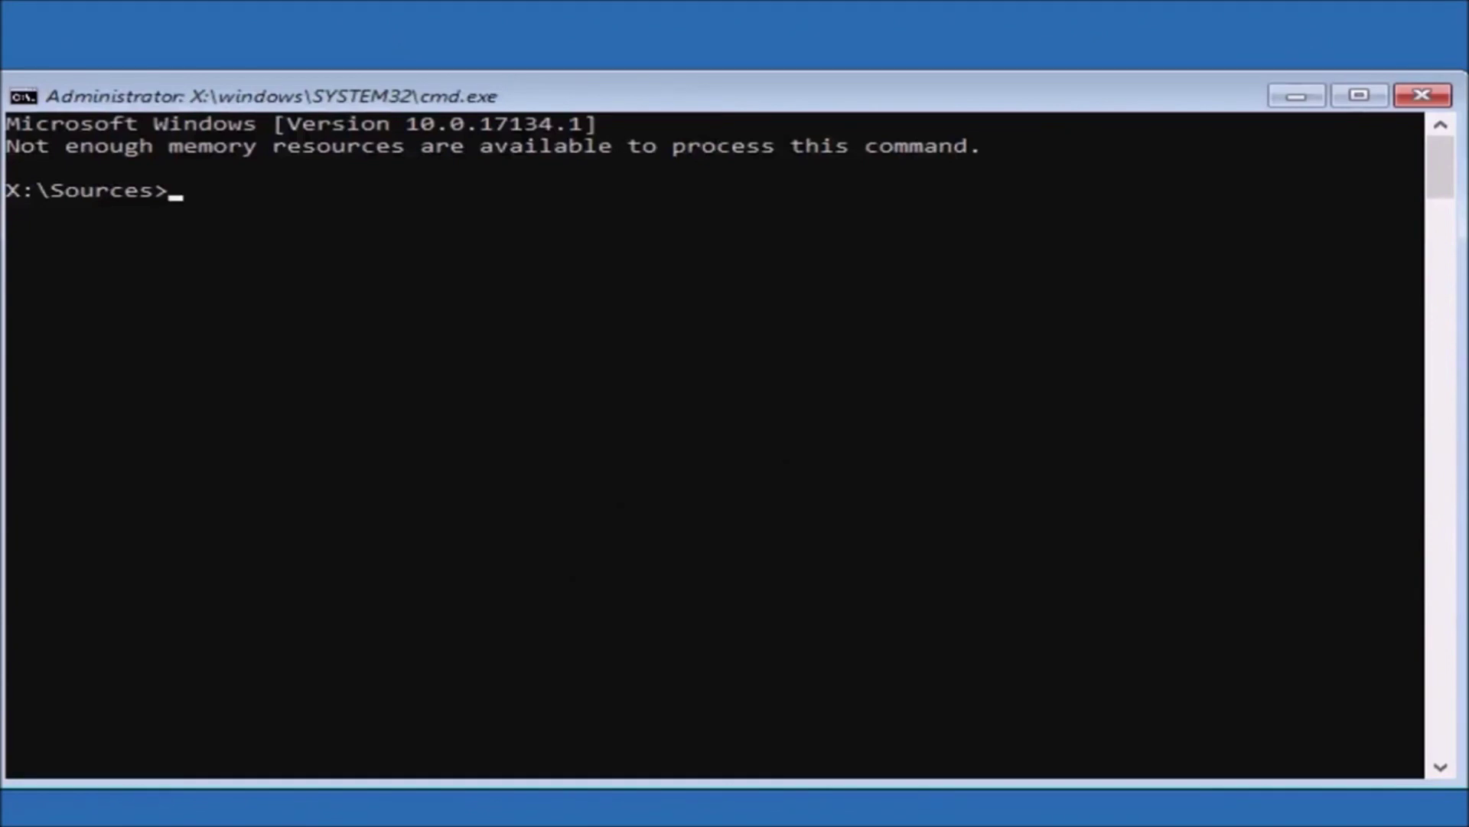
# Start Diskpart, run List Disk, and Select Disk 0, the 232 GB GPT disk.
pyautogui.write('Diskpart')
pyautogui.press('Return')
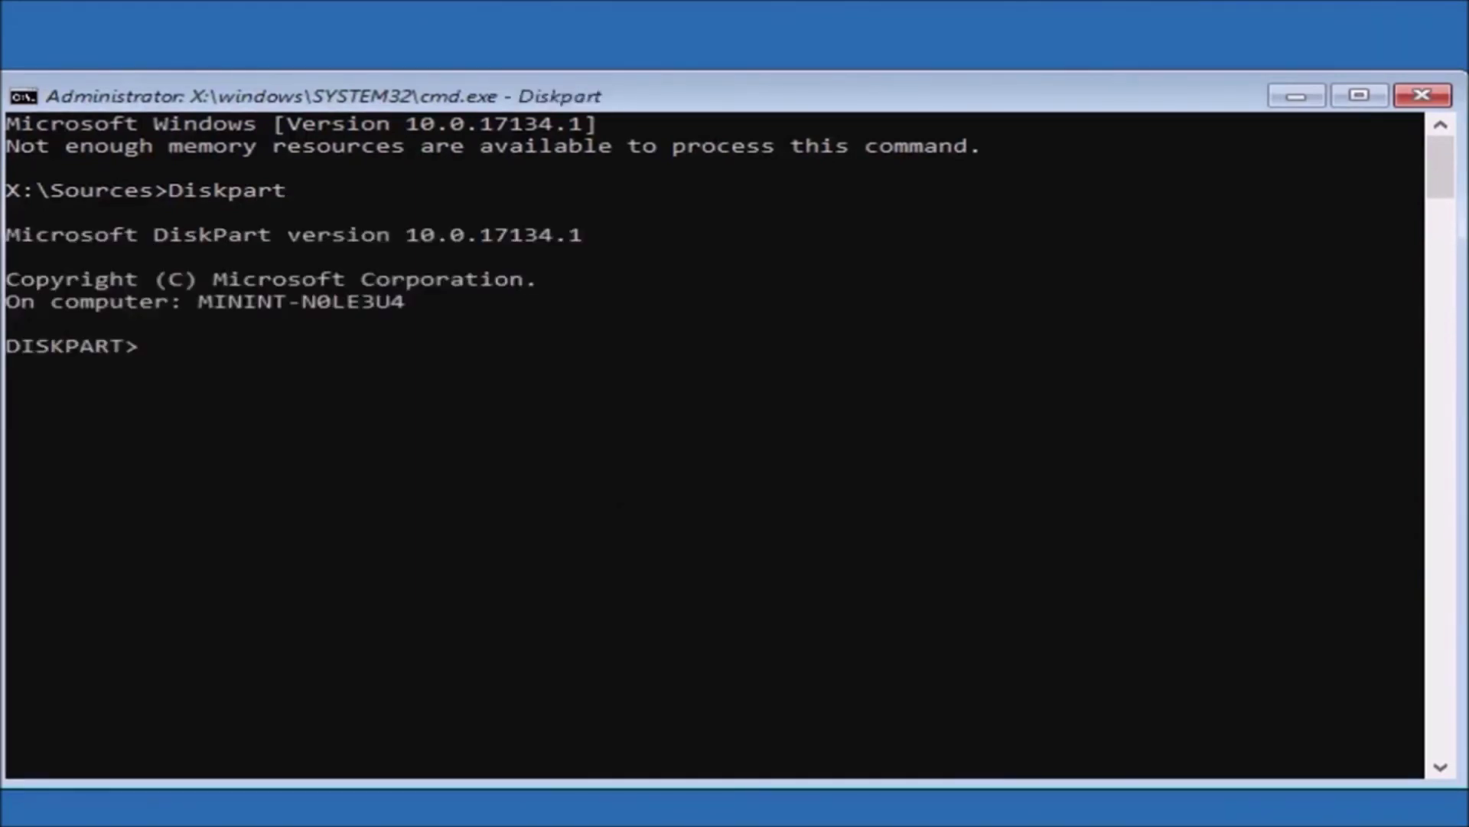
pyautogui.write('List Disk')
pyautogui.press('Return')
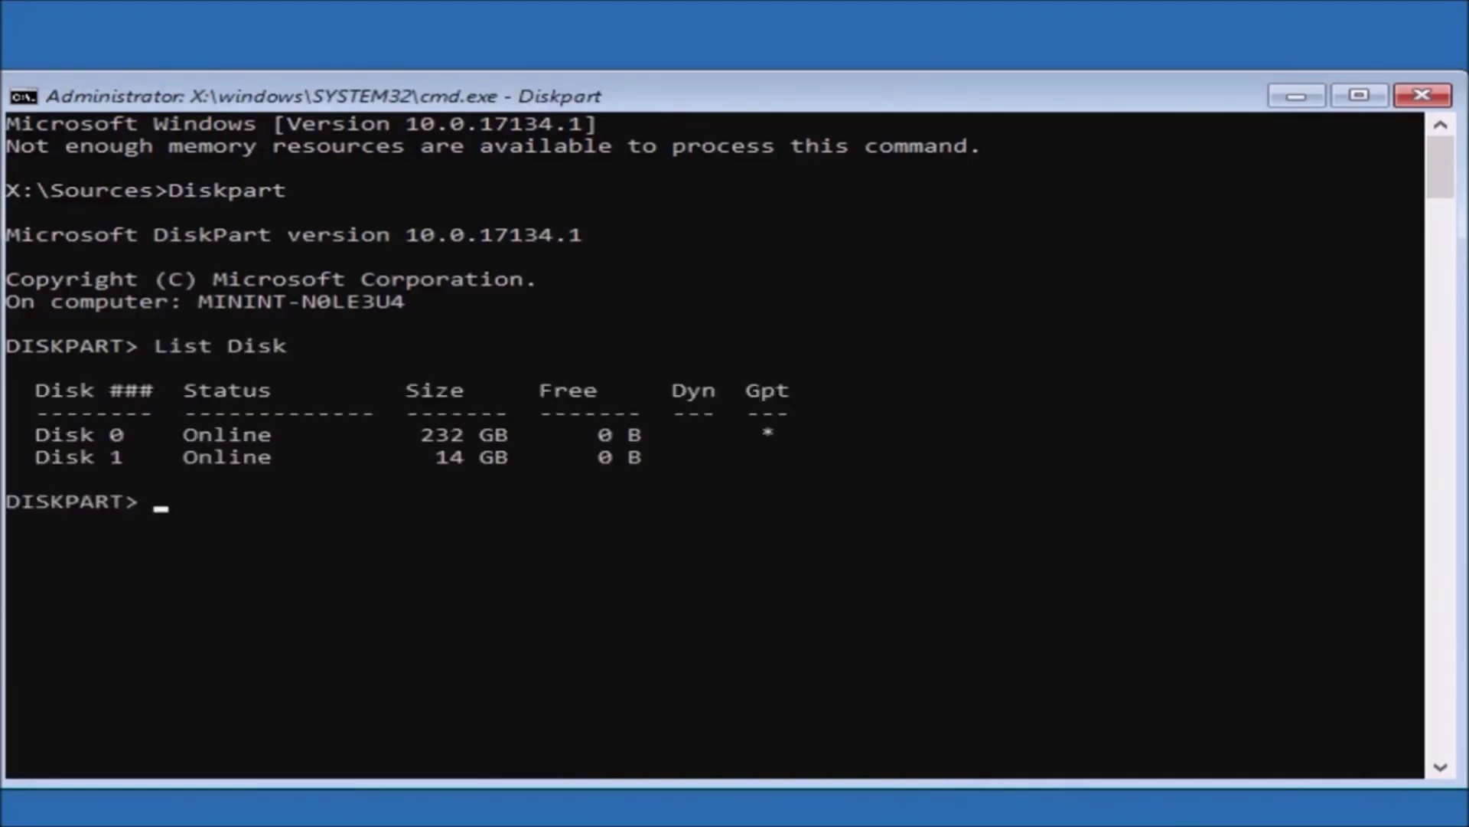
pyautogui.write('Select Disk 0')
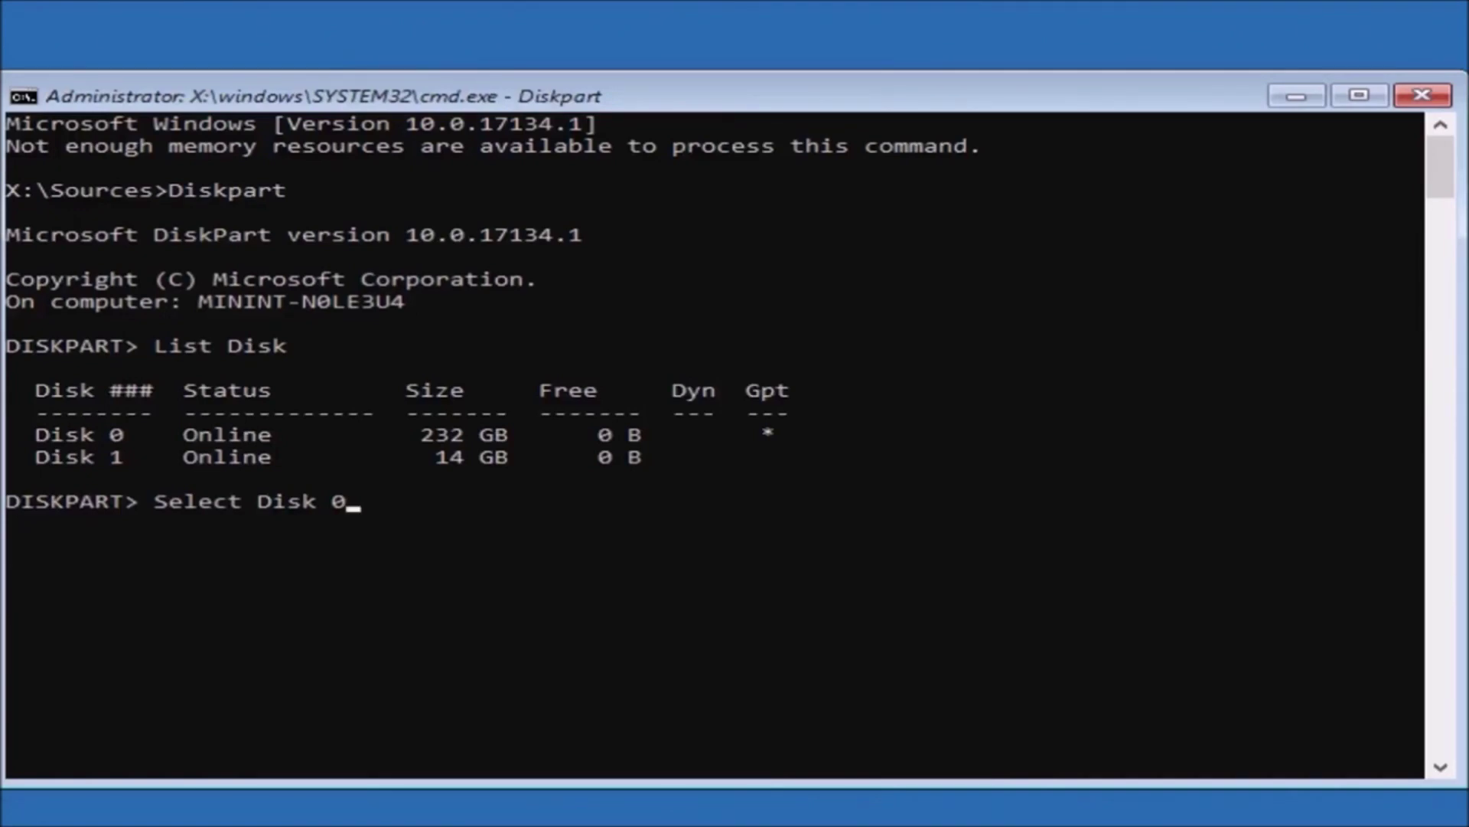
pyautogui.press('Return')
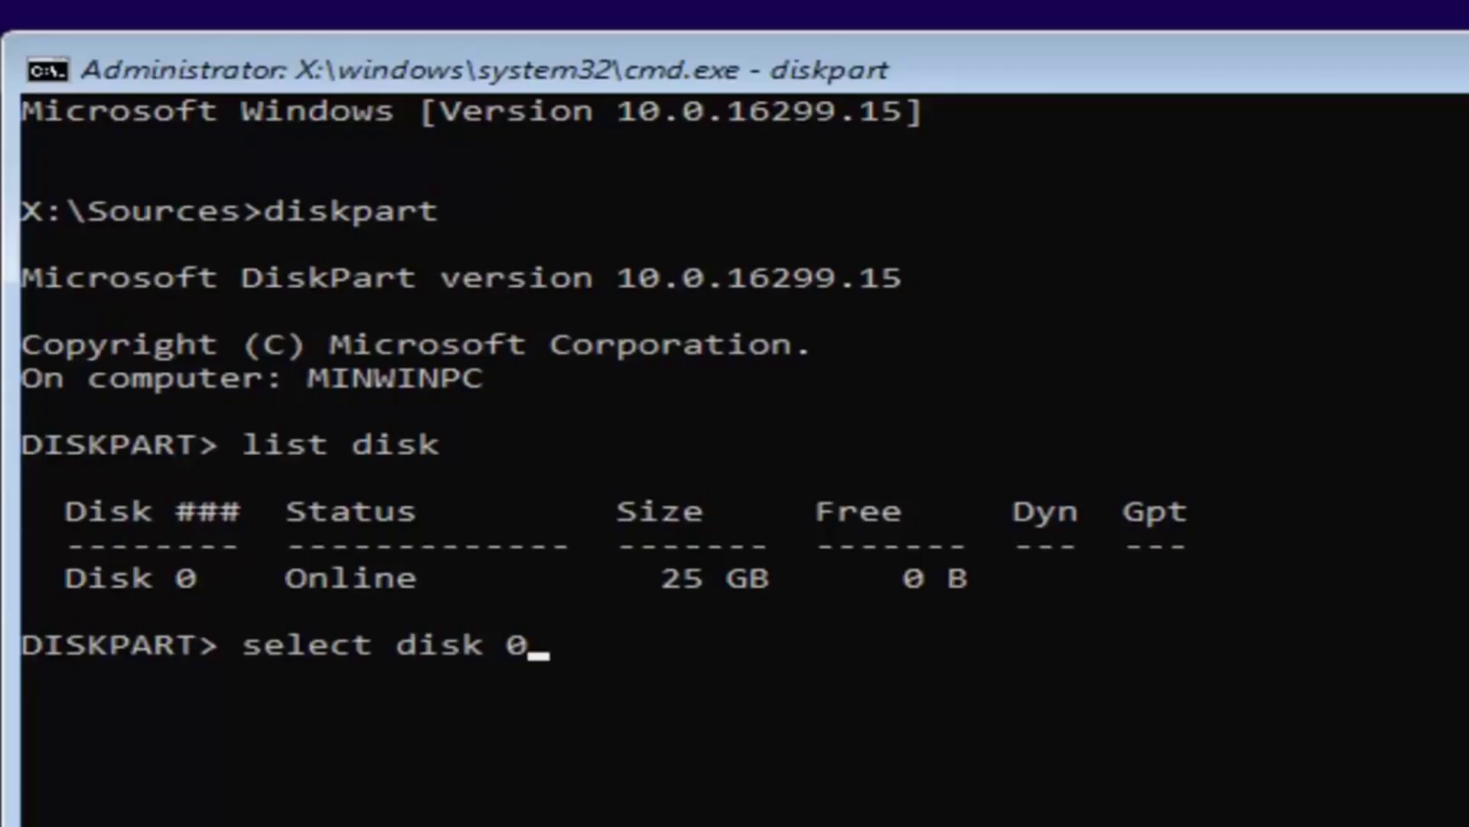
# Run clean and convert GPT on Disk 0, then exit DiskPart.
pyautogui.press('Return')
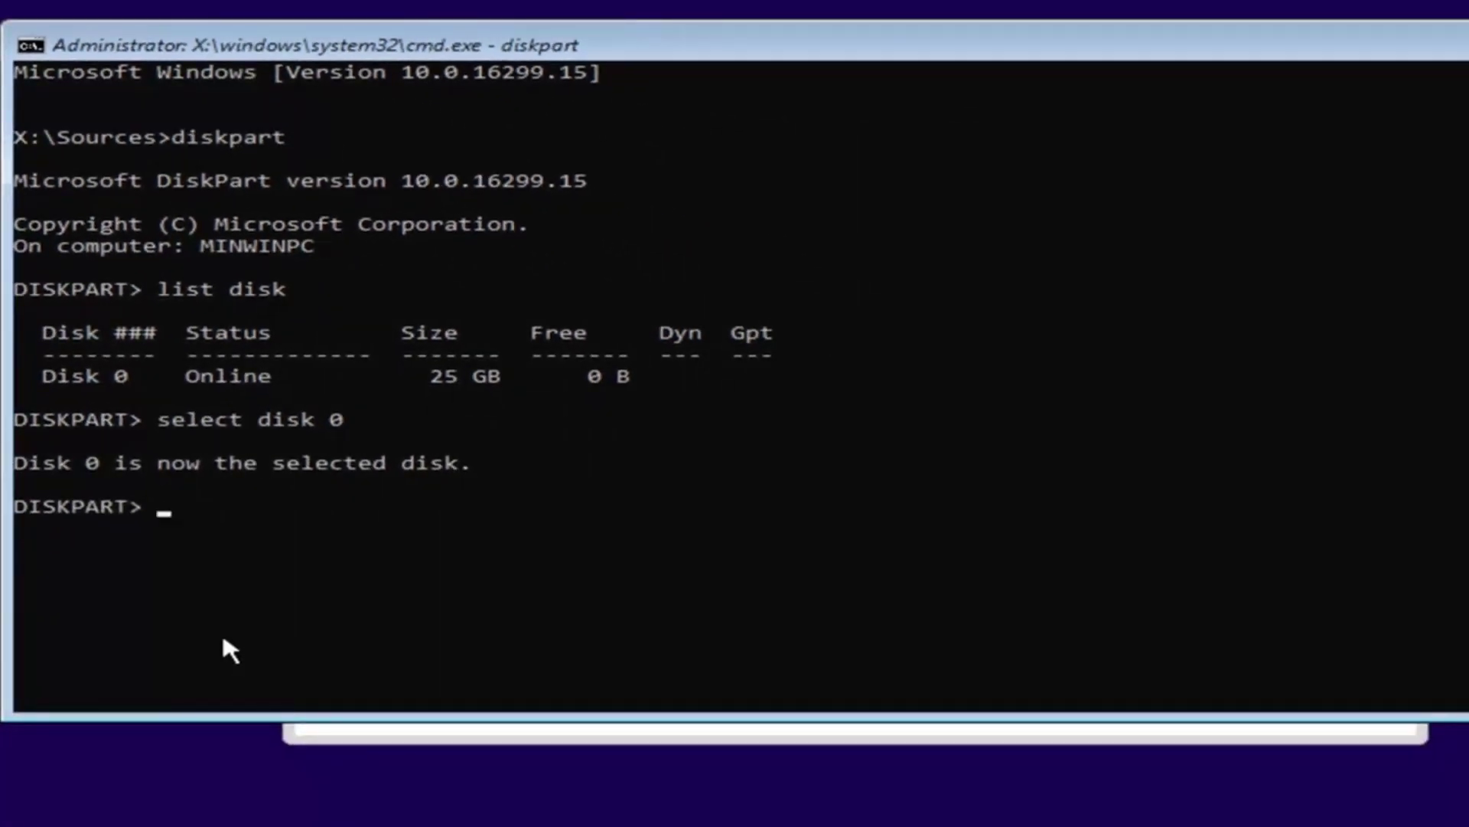
pyautogui.write('clean')
pyautogui.press('Return')
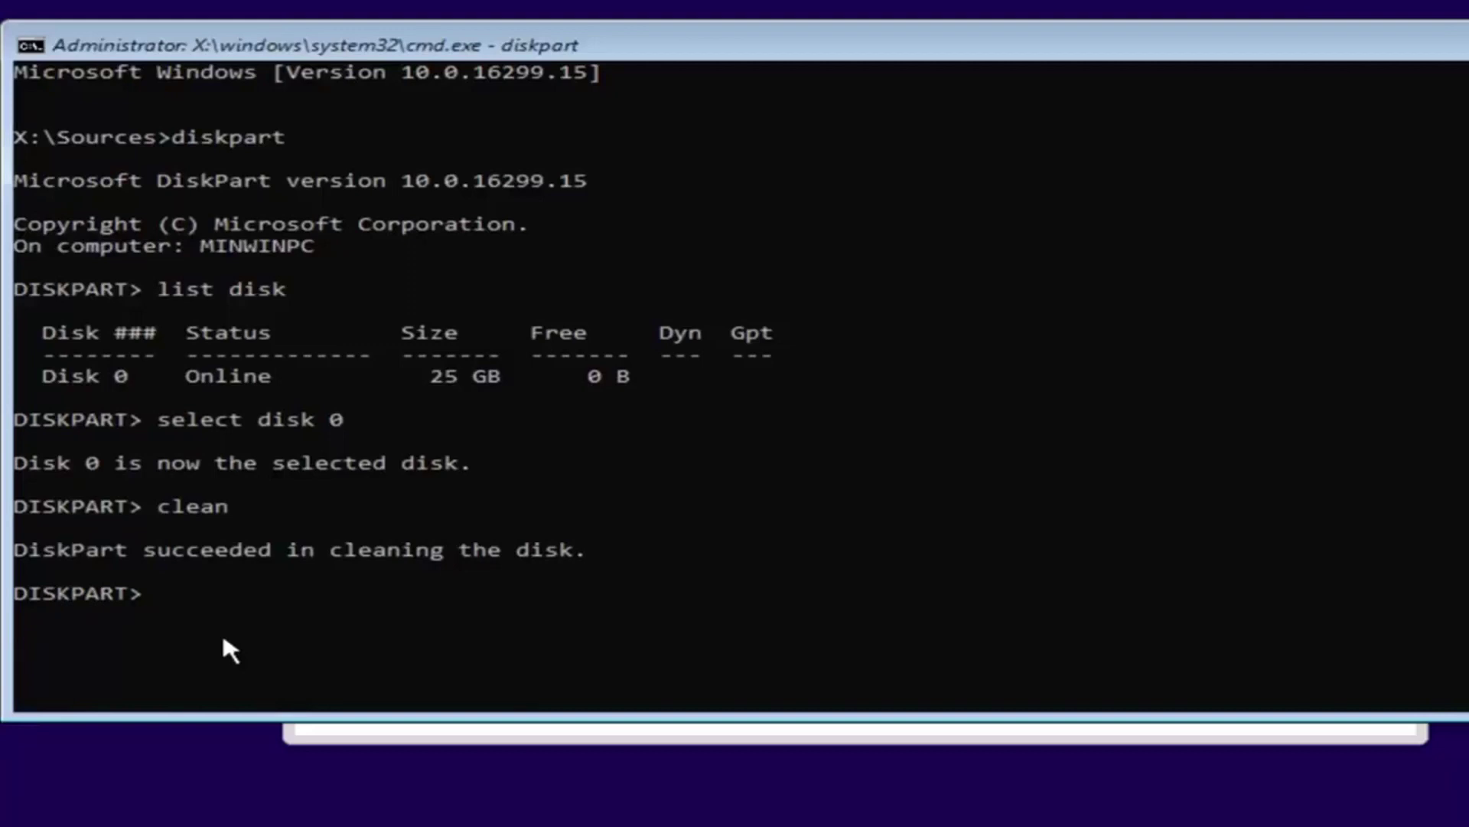
pyautogui.write('convert GPT')
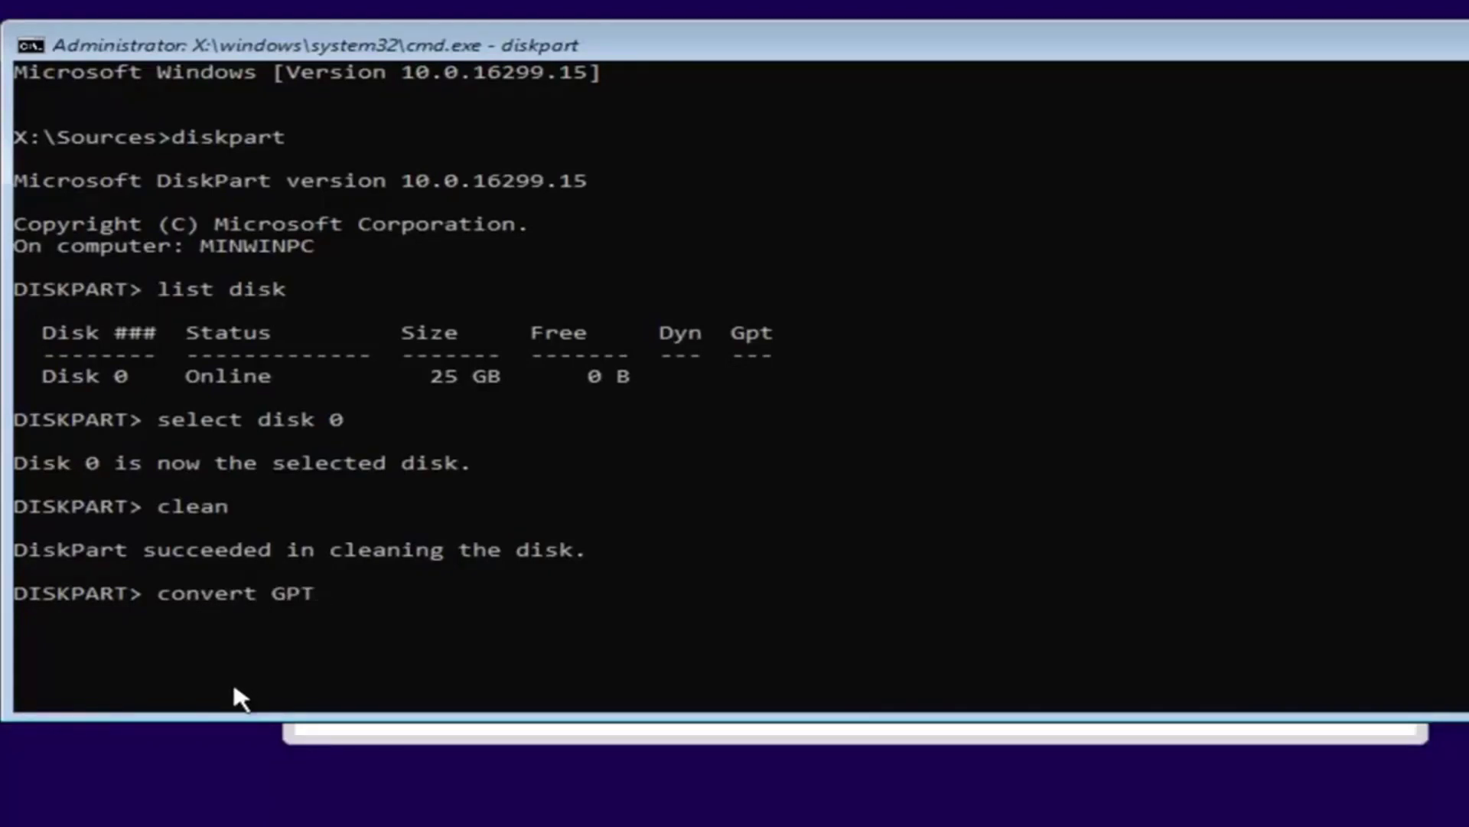
pyautogui.press('Return')
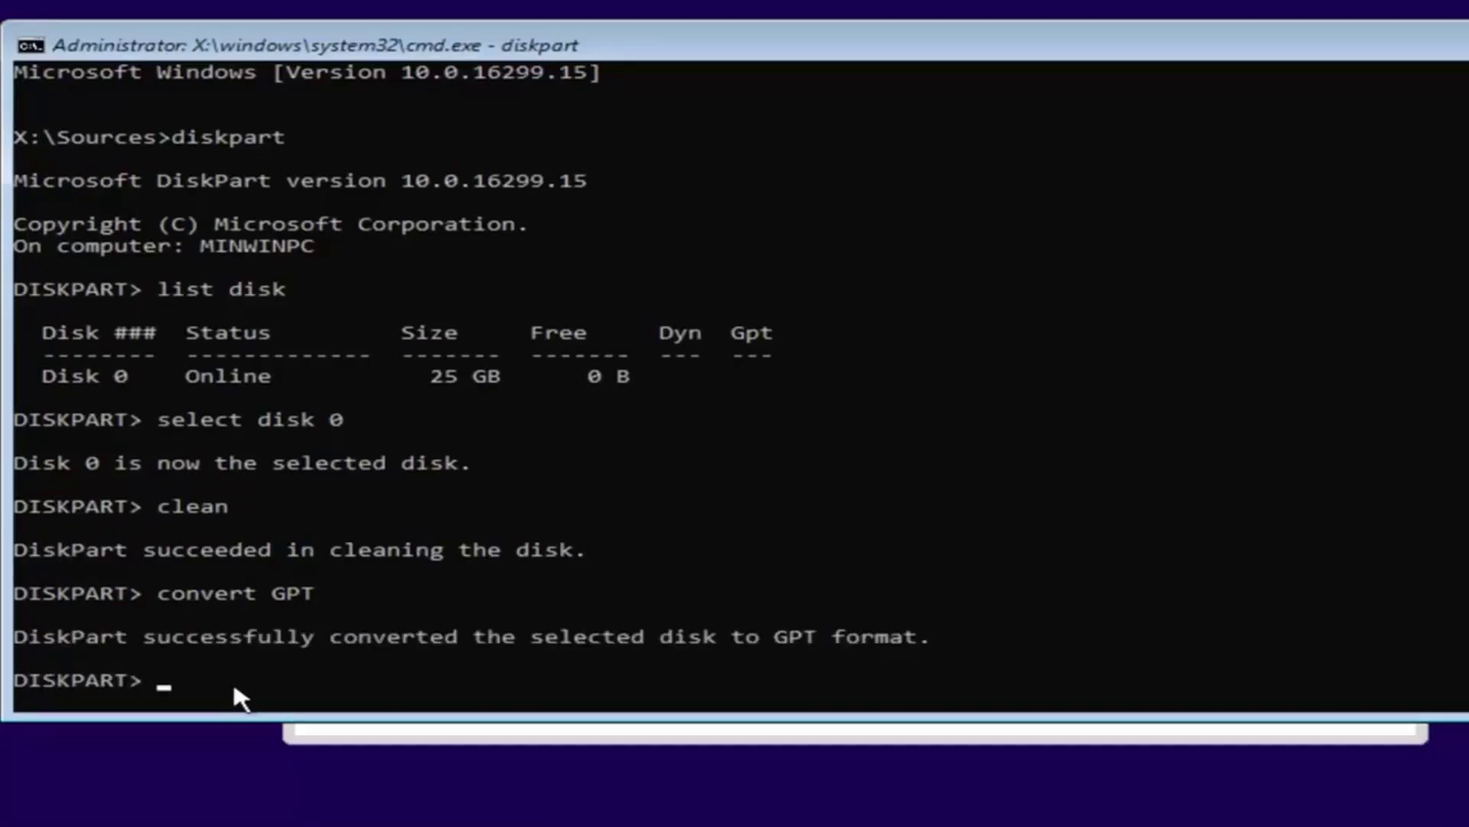
pyautogui.write('exit')
pyautogui.press('Return')
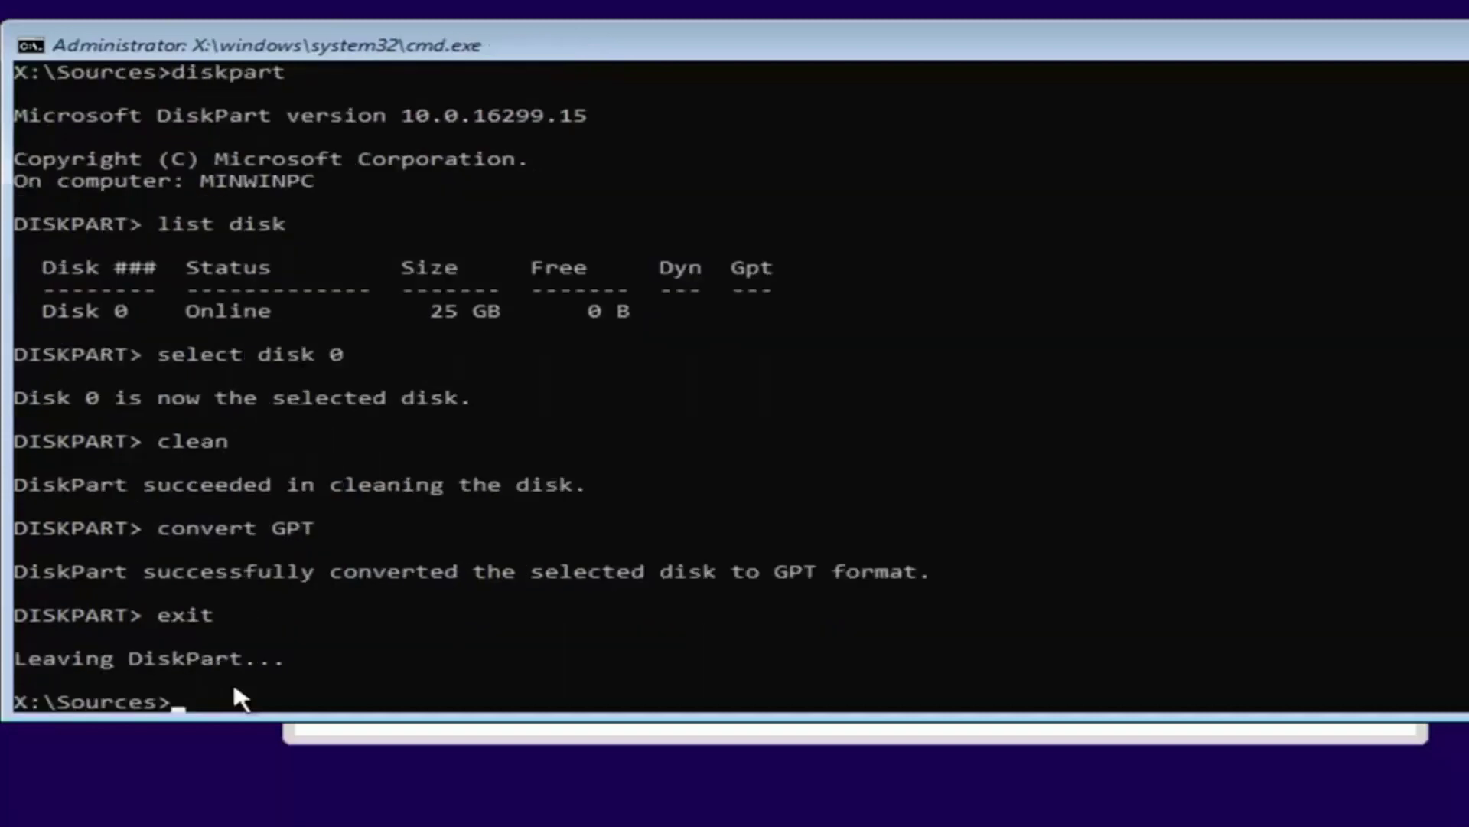
pyautogui.write('exi')
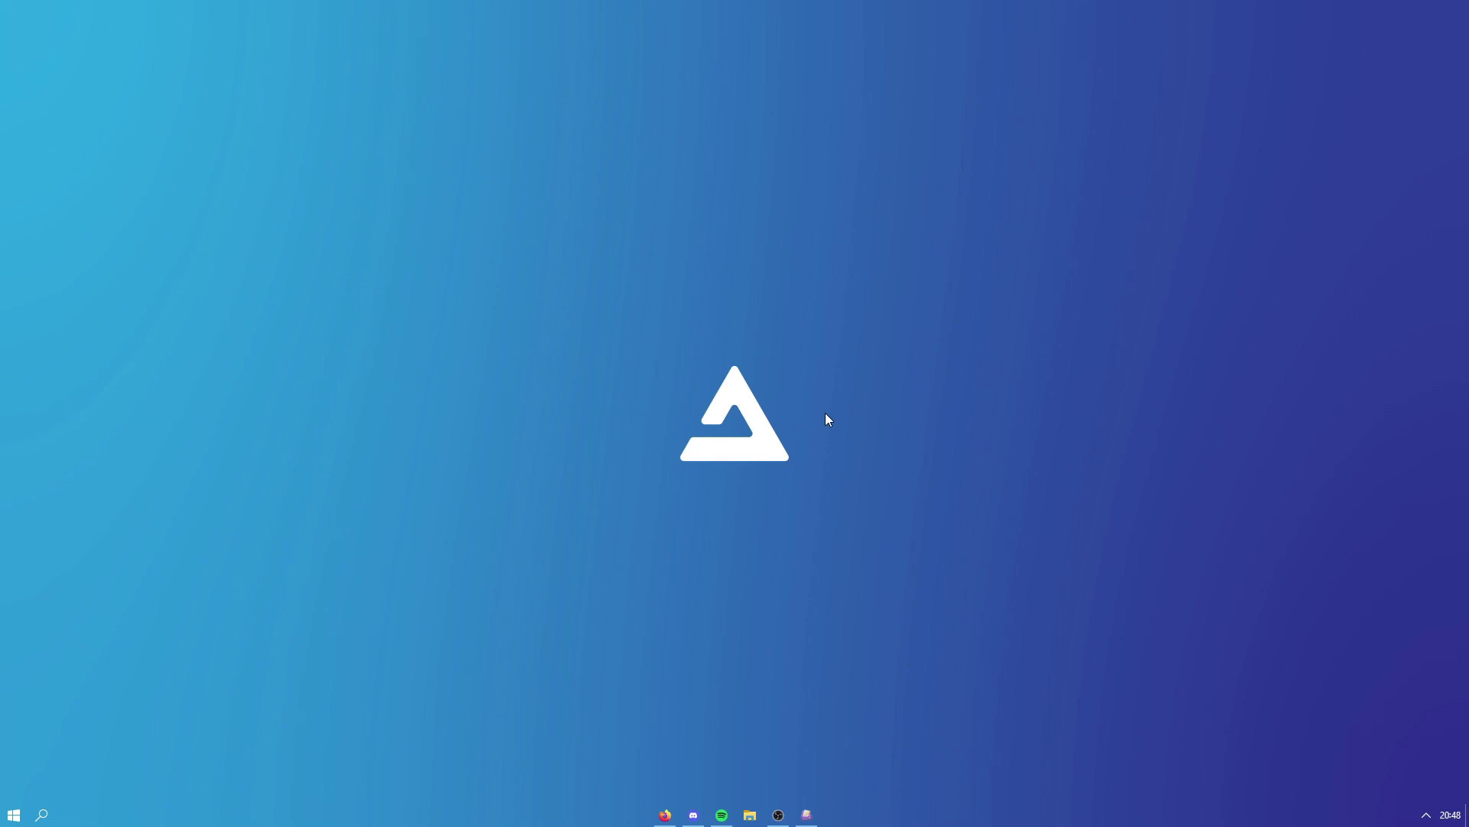
# Confirm mde-free-setup.zip finished downloading from the Macrorit page in Firefox, then minimize Firefox.
pyautogui.click(665, 814)
pyautogui.scroll(15, 535, 527)
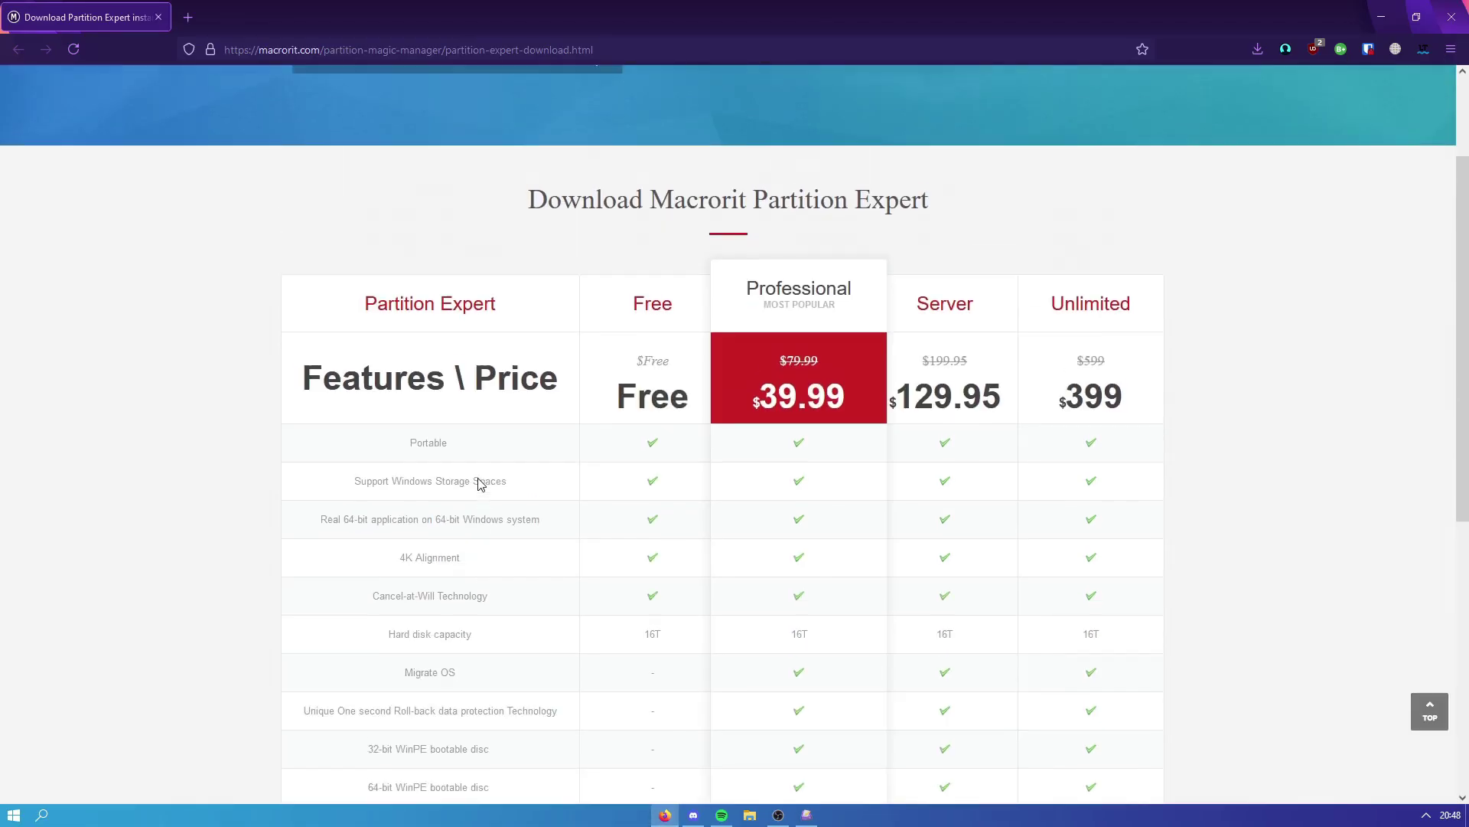
pyautogui.scroll(-7, 604, 456)
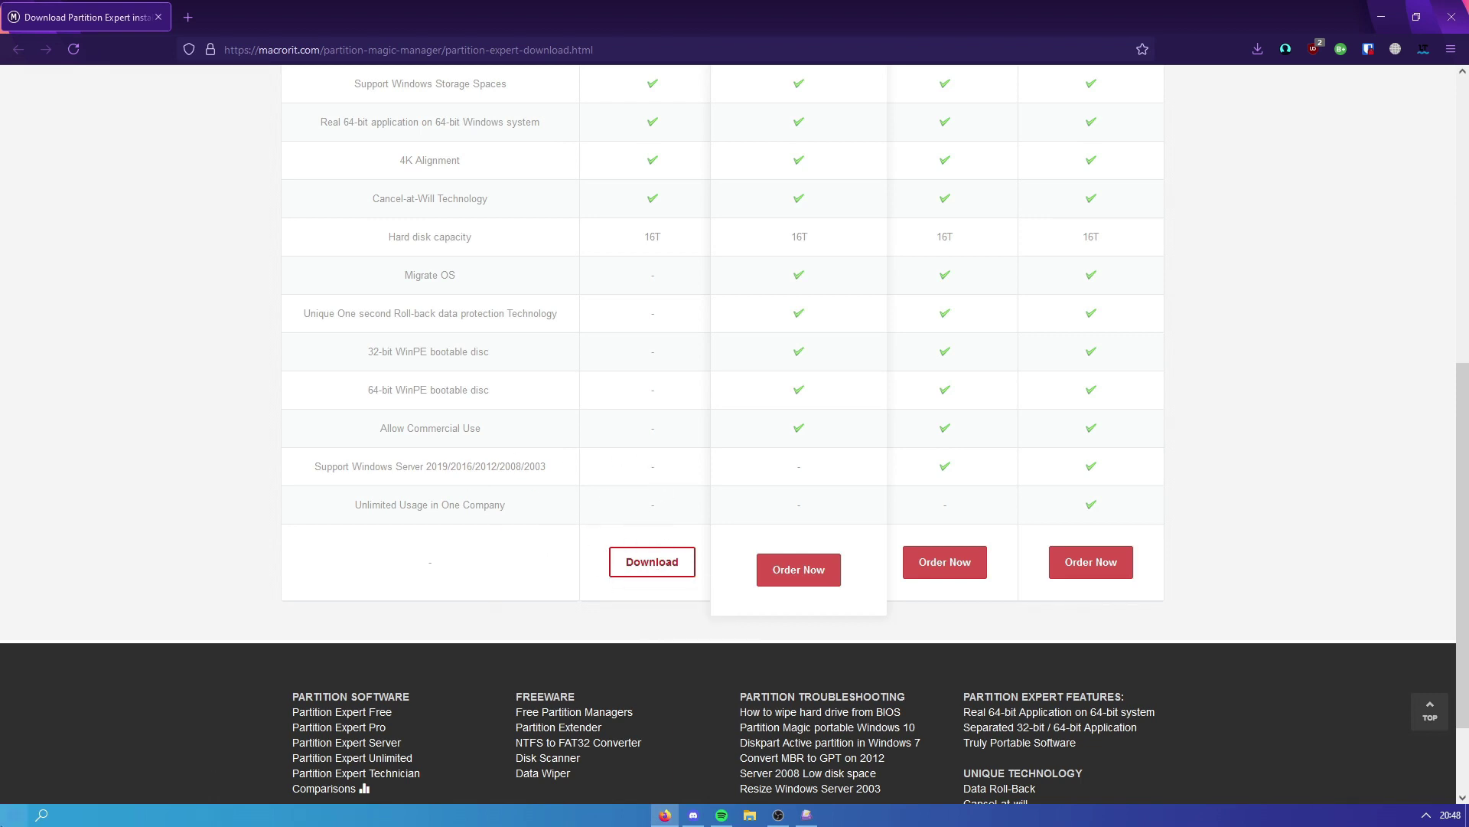
pyautogui.scroll(6, 498, 575)
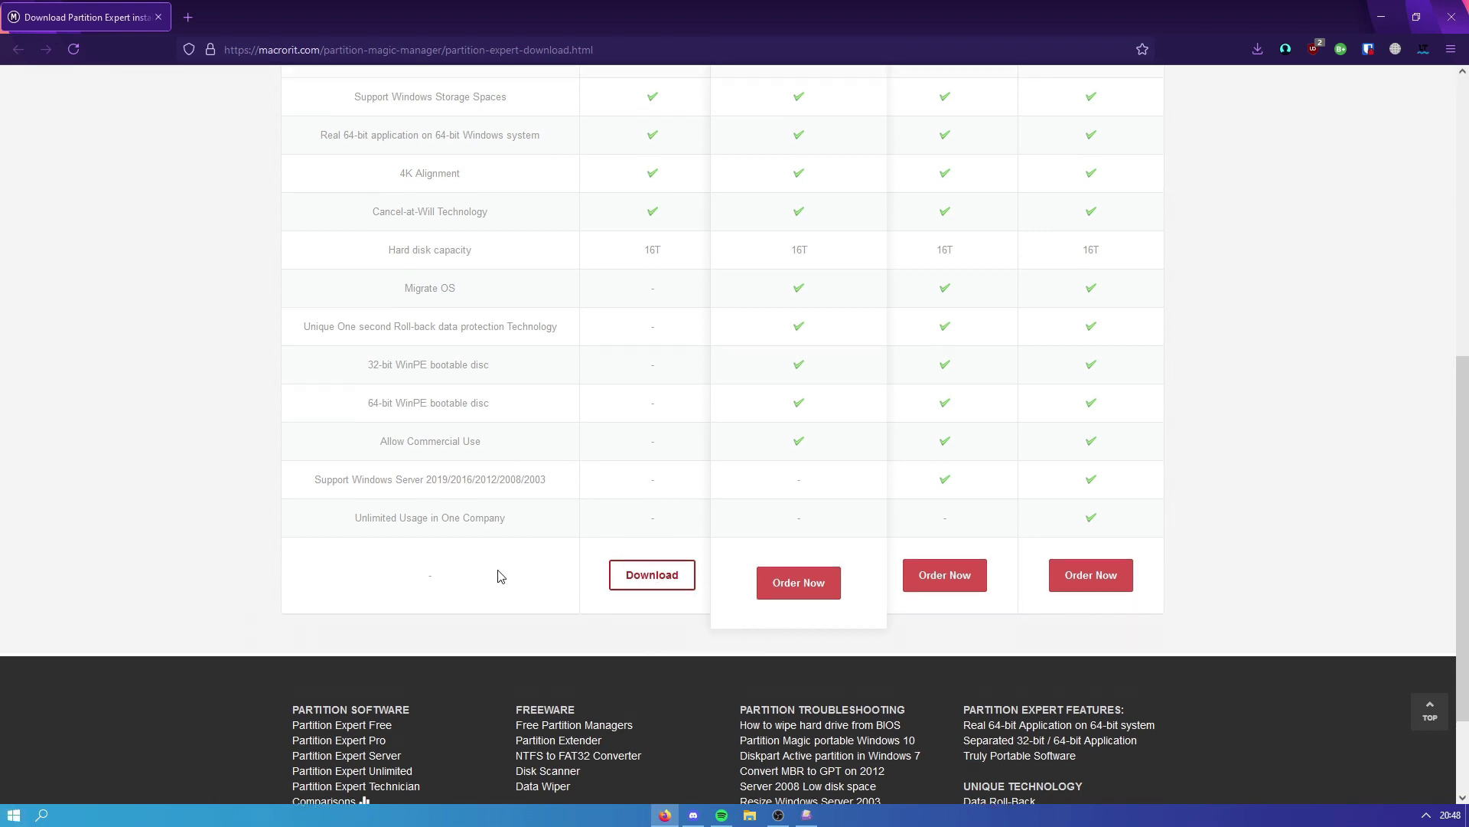
pyautogui.scroll(-8, 497, 551)
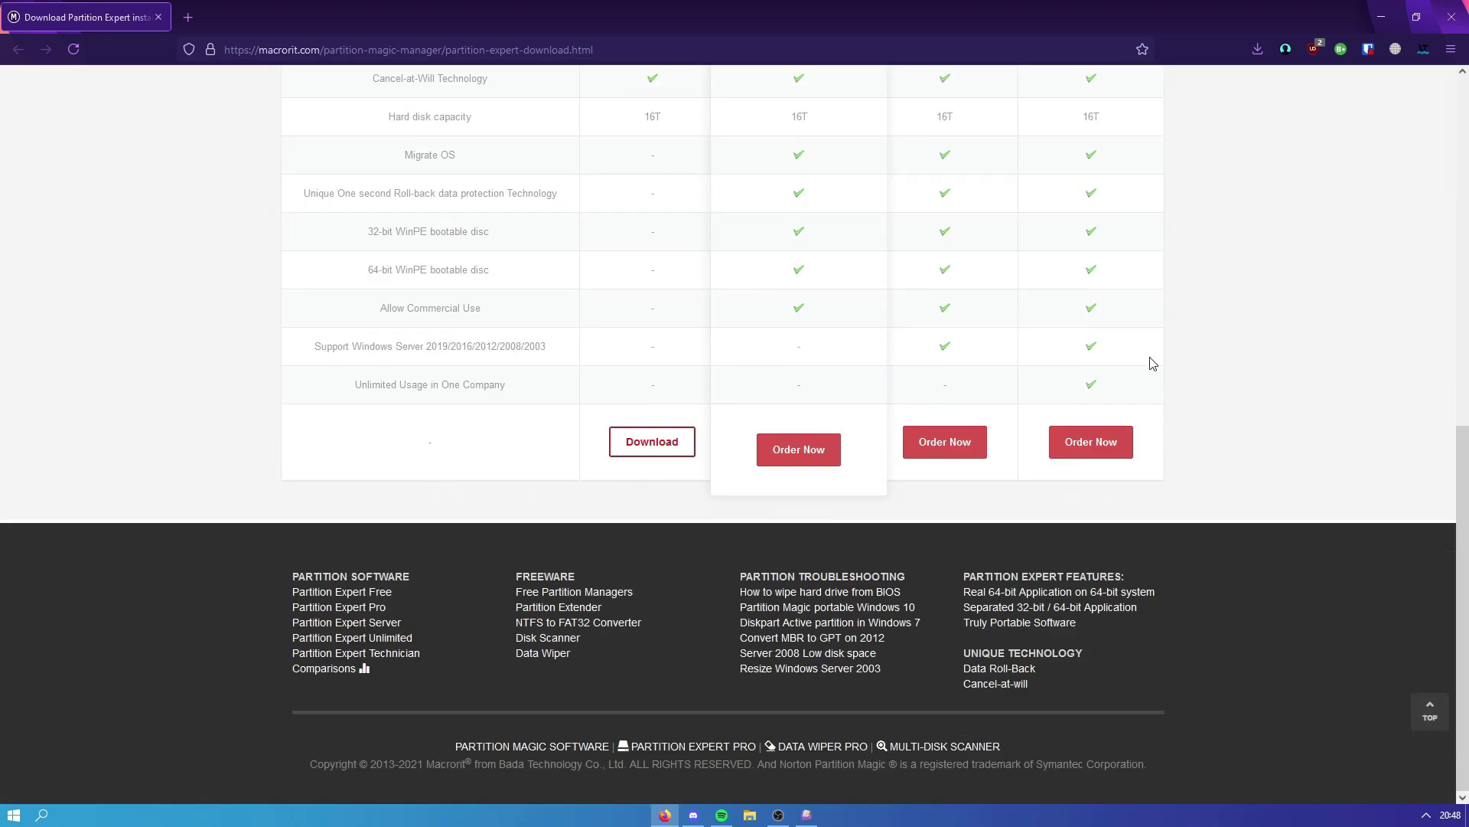
pyautogui.click(1257, 51)
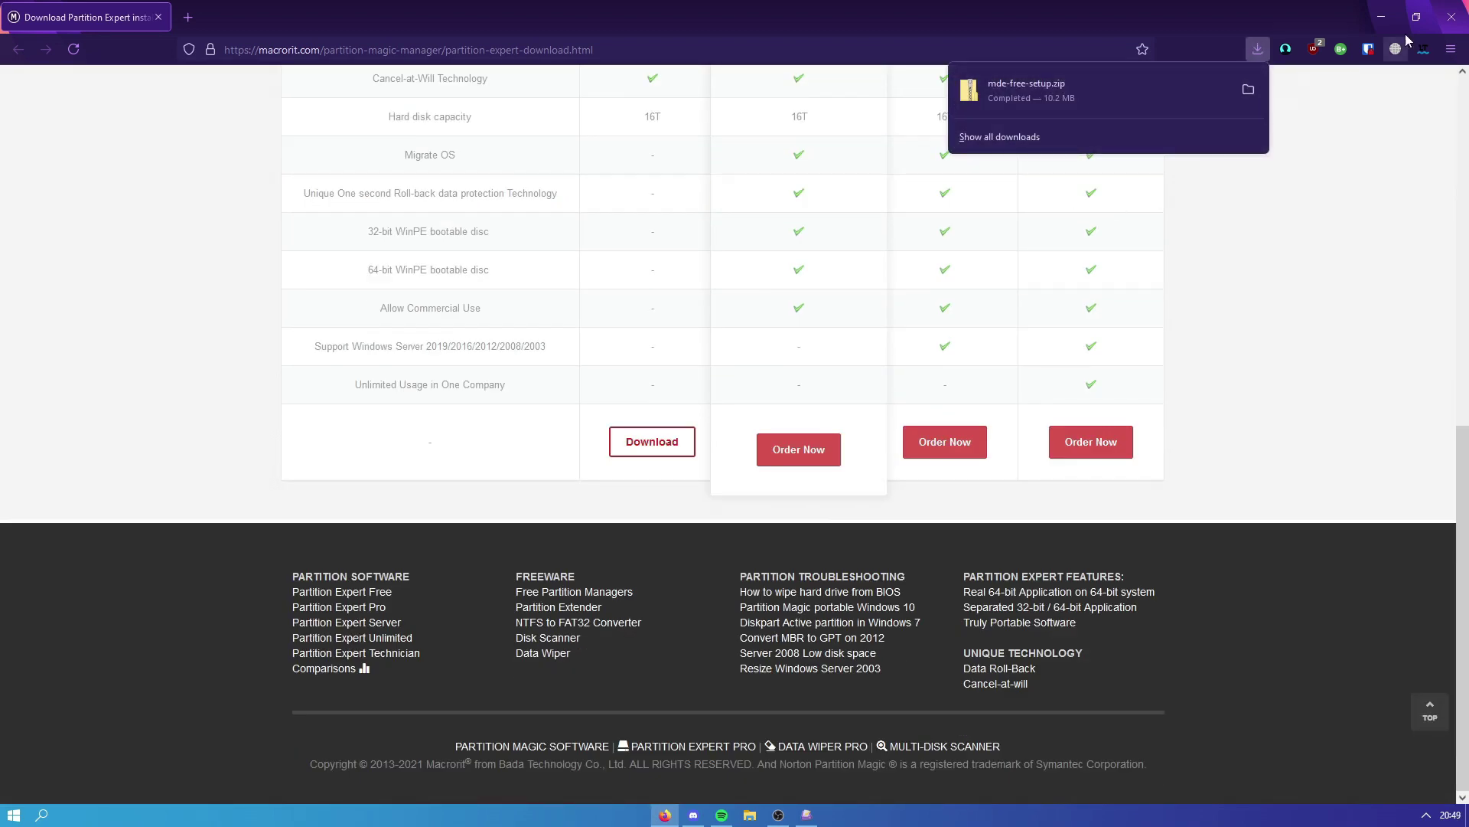
pyautogui.click(1390, 15)
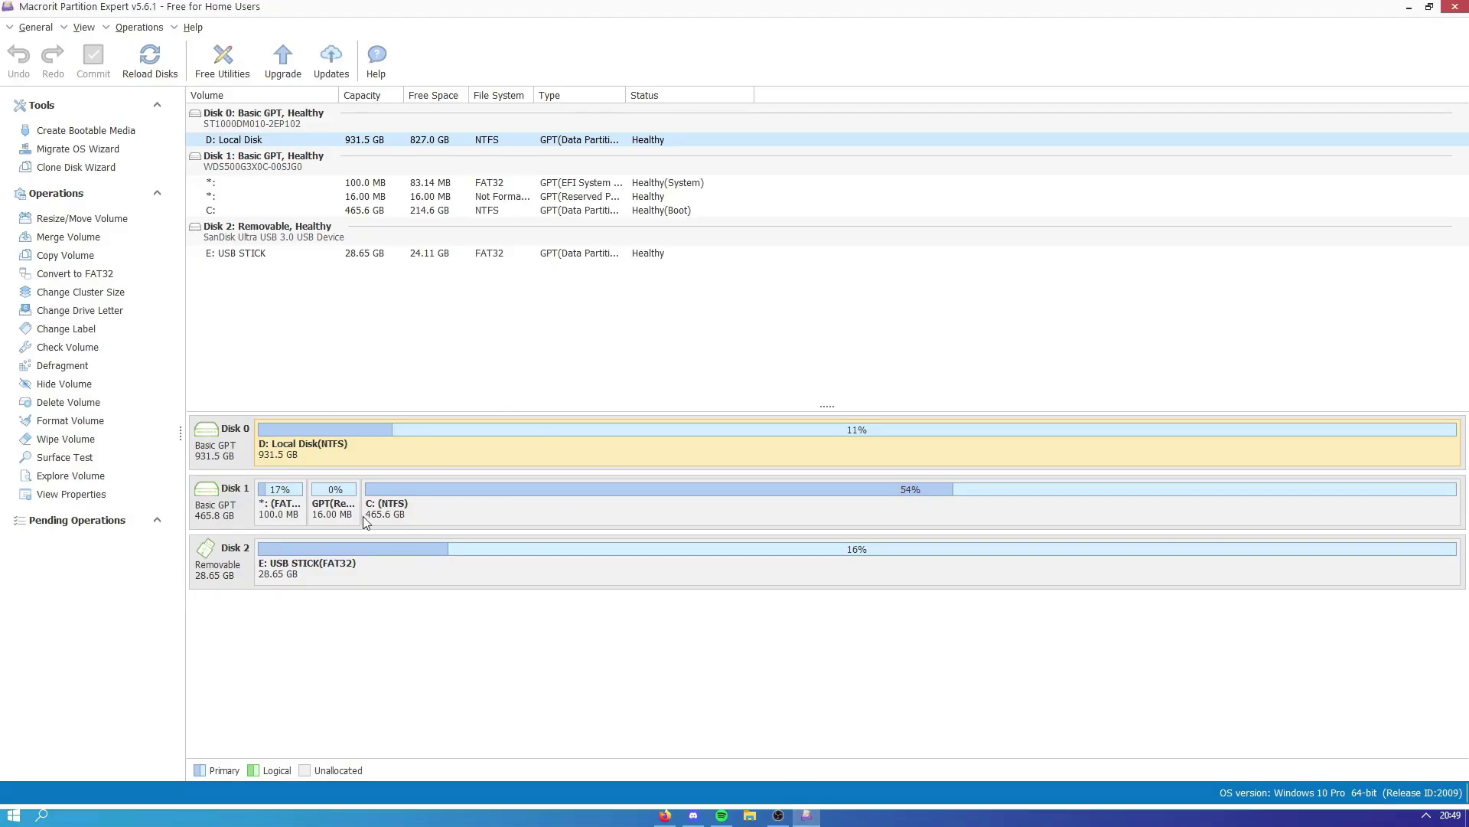
pyautogui.click(434, 520)
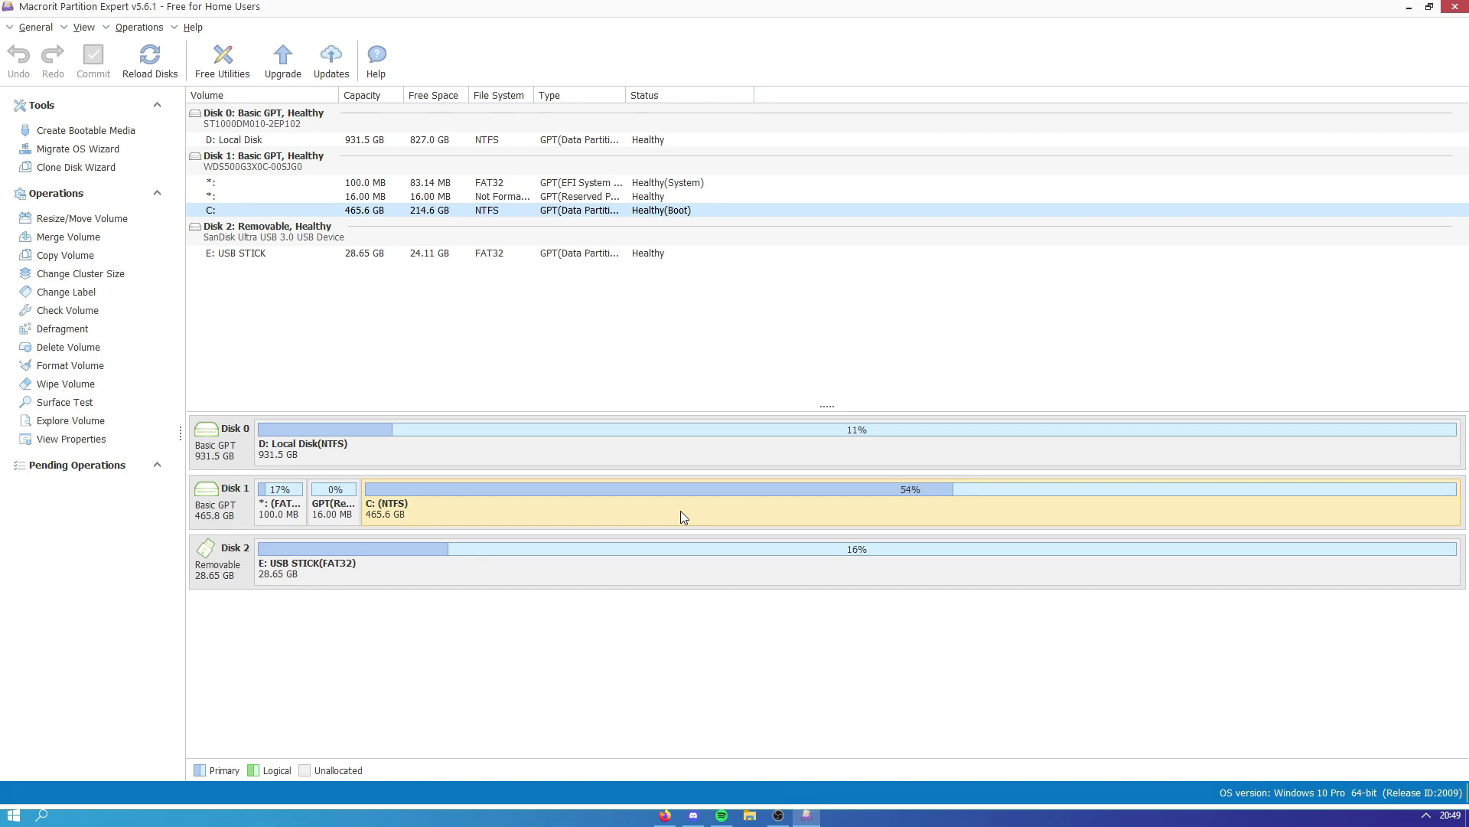
pyautogui.click(196, 506)
pyautogui.click(527, 505)
pyautogui.click(361, 458)
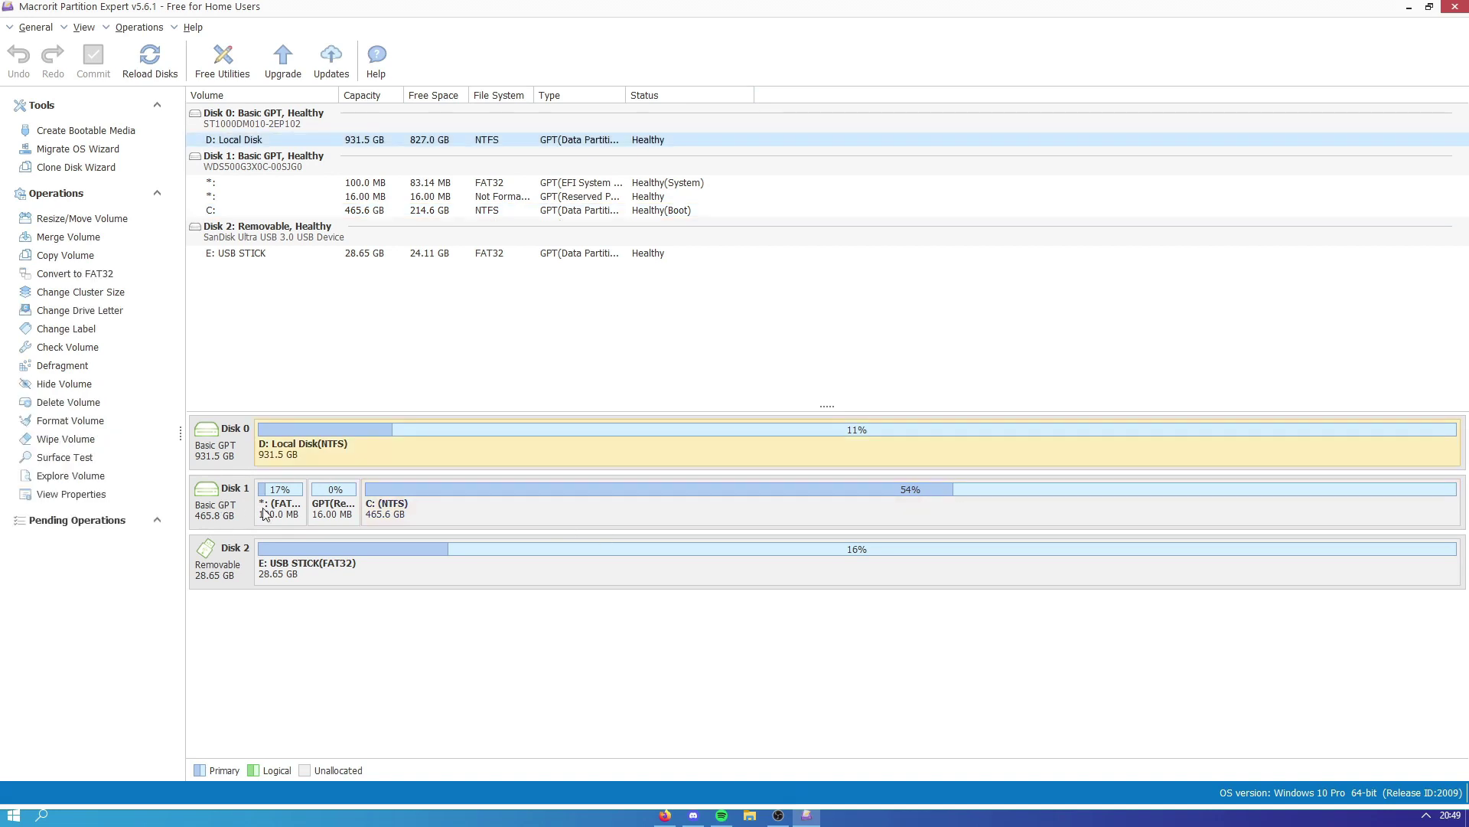
pyautogui.click(612, 508)
pyautogui.rightClick(645, 500)
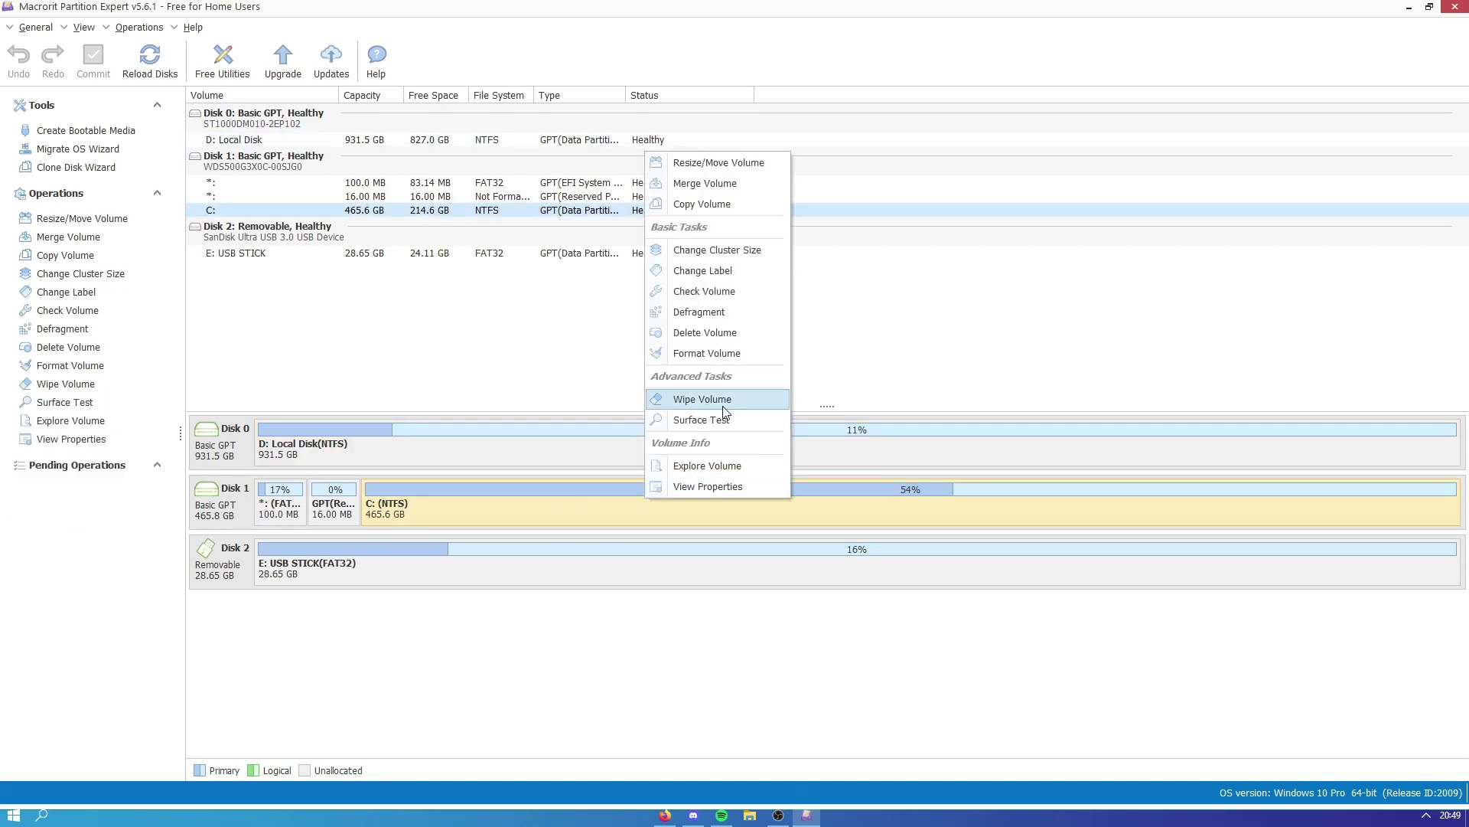
# Resize C: down to 430,246.5 MB, leaving 46,576.5 MB unallocated after it.
pyautogui.click(703, 164)
pyautogui.moveTo(984, 303); pyautogui.dragTo(934, 306)
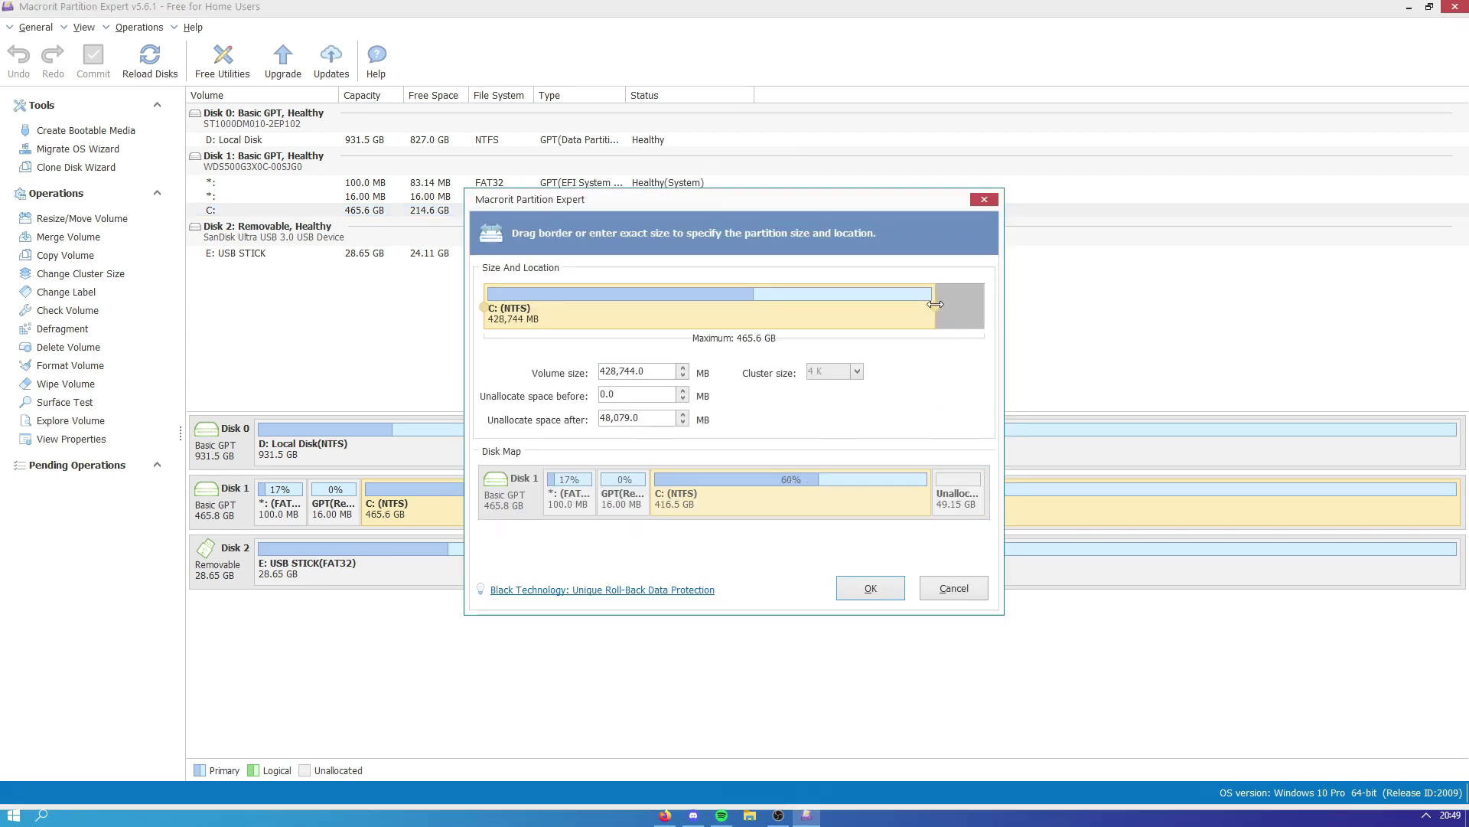
pyautogui.moveTo(933, 306)
pyautogui.mouseDown()
pyautogui.moveTo(903, 306)
pyautogui.moveTo(936, 307)
pyautogui.mouseUp()
pyautogui.click(872, 590)
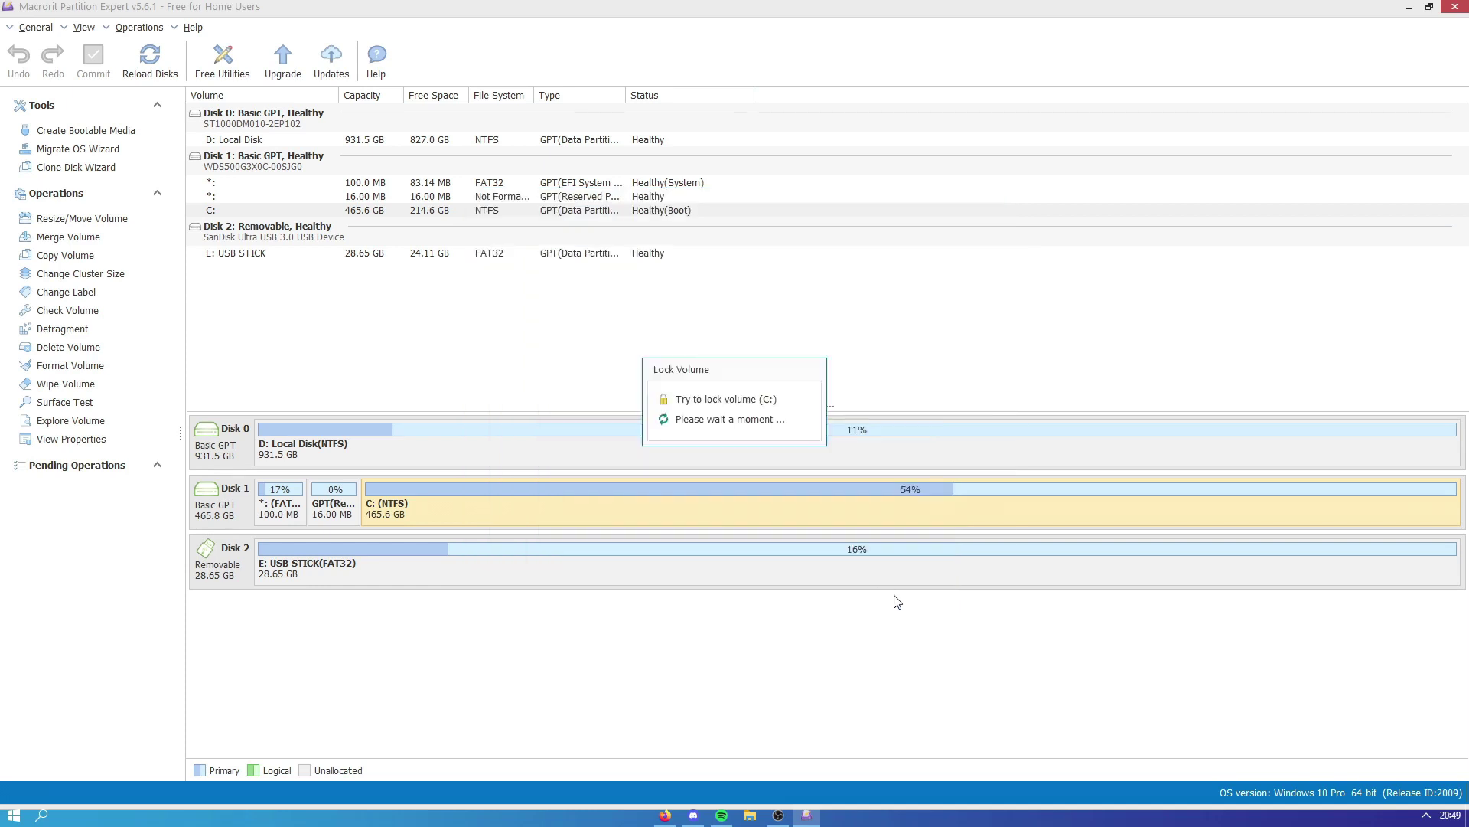
# Create a 45.48 GB NTFS volume F: labelled 'Atlas' in the unallocated space, then apply the changes.
pyautogui.click(1368, 507)
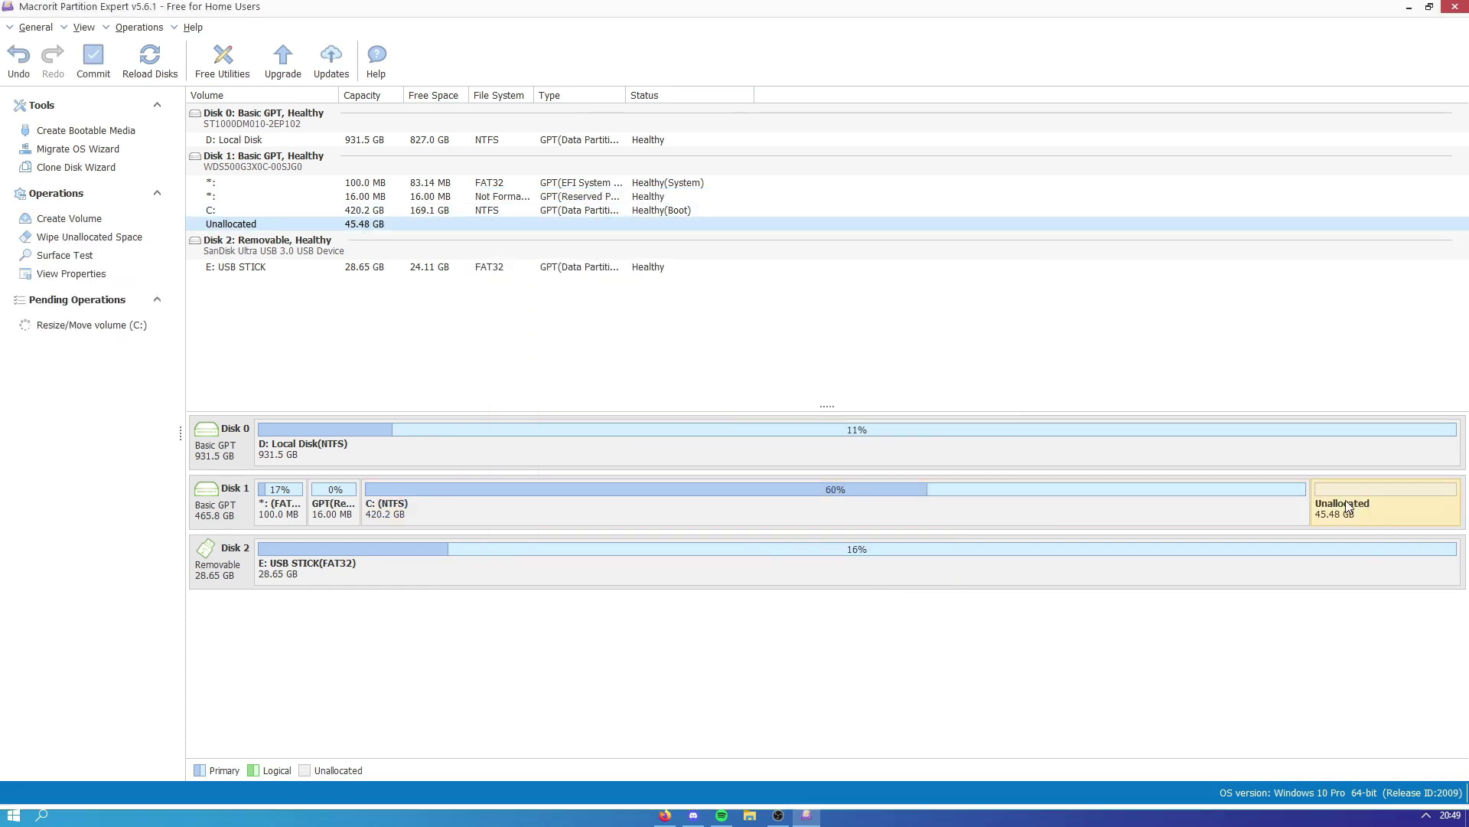
pyautogui.rightClick(1344, 505)
pyautogui.click(1265, 519)
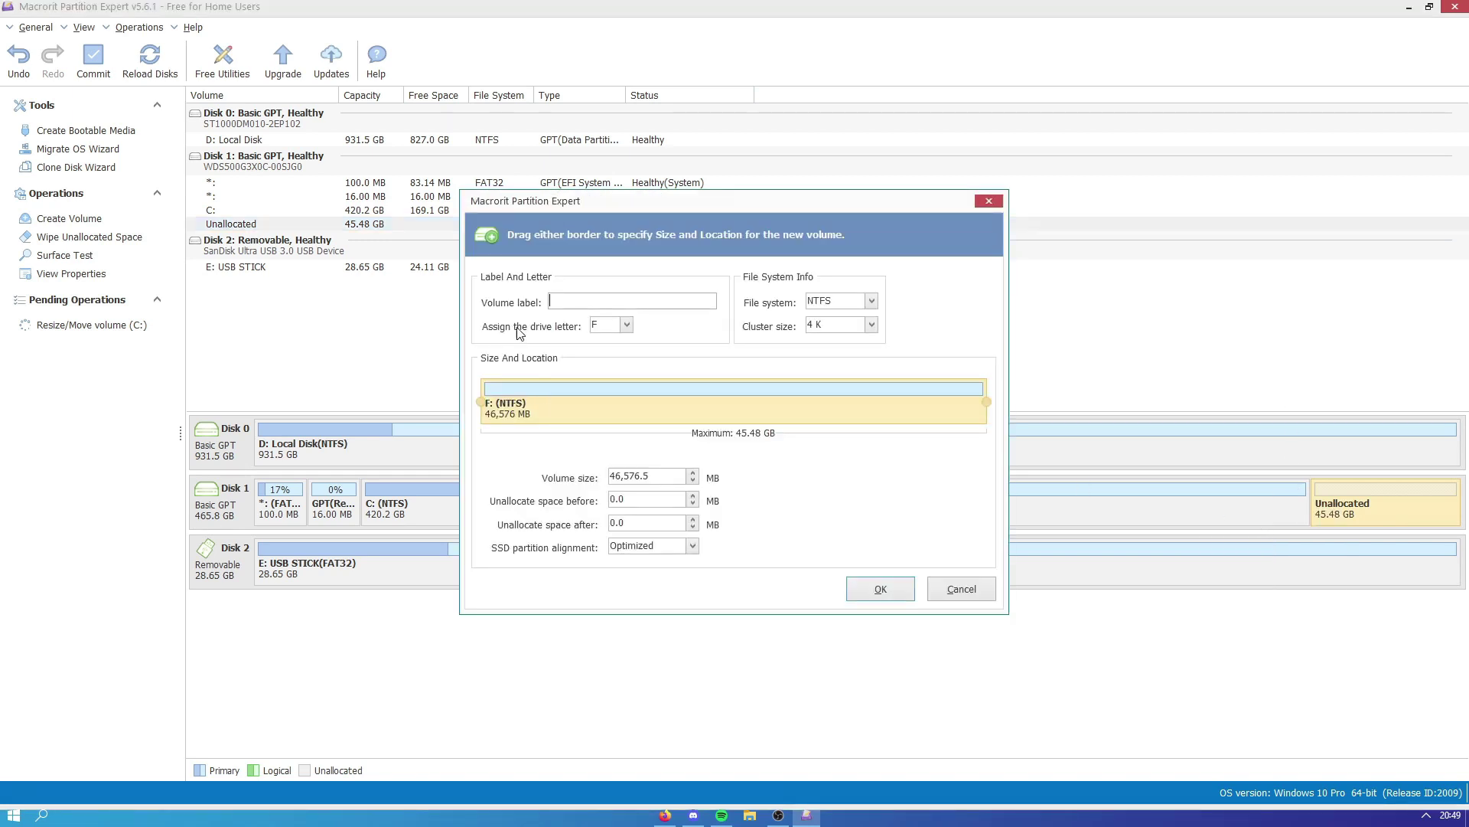
pyautogui.write('Atlas')
pyautogui.press('BackSpace')
pyautogui.press('BackSpace')
pyautogui.press('BackSpace')
pyautogui.press('BackSpace')
pyautogui.write('tlas')
pyautogui.click(880, 588)
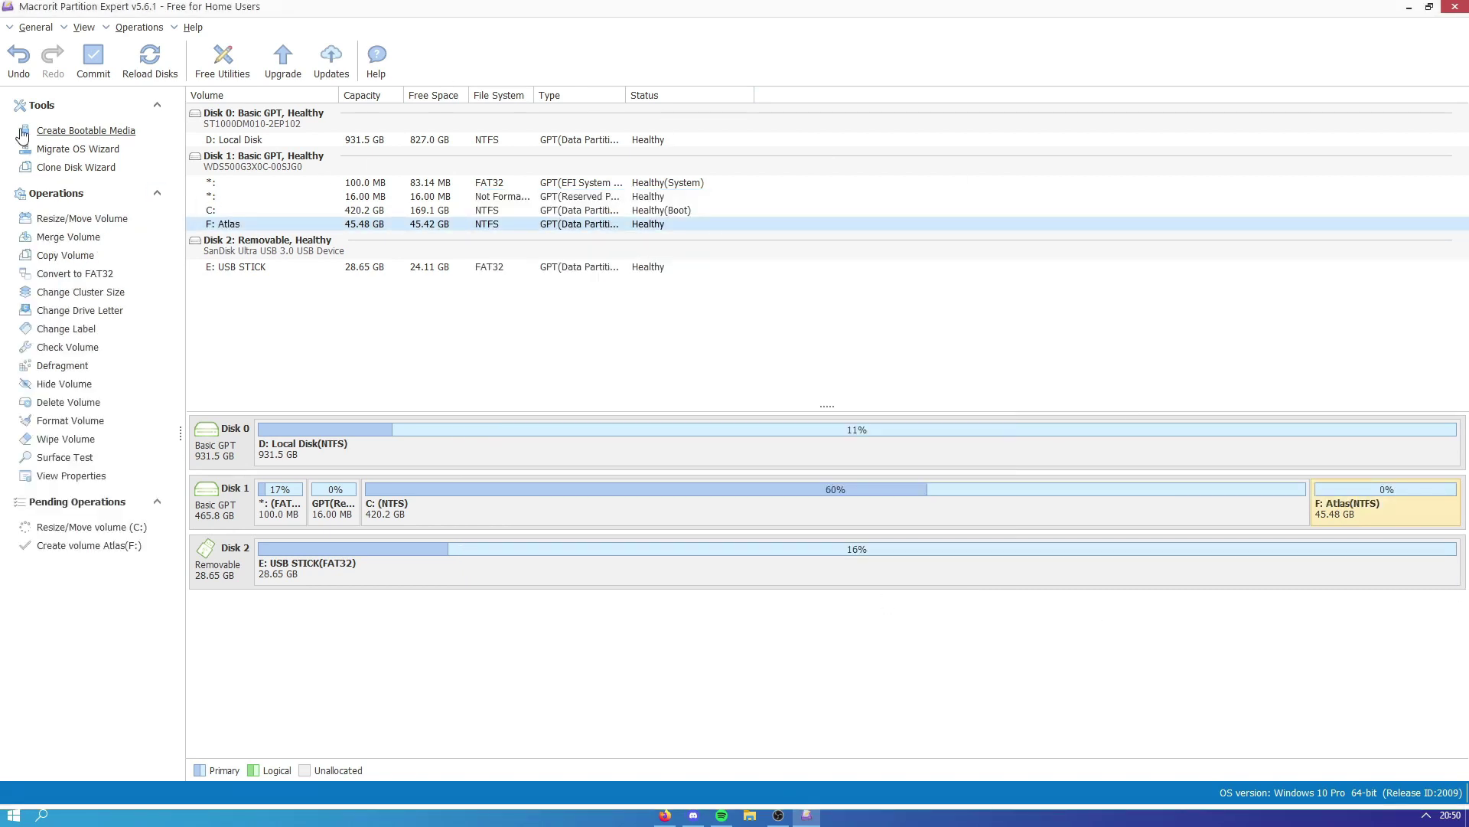
pyautogui.click(93, 60)
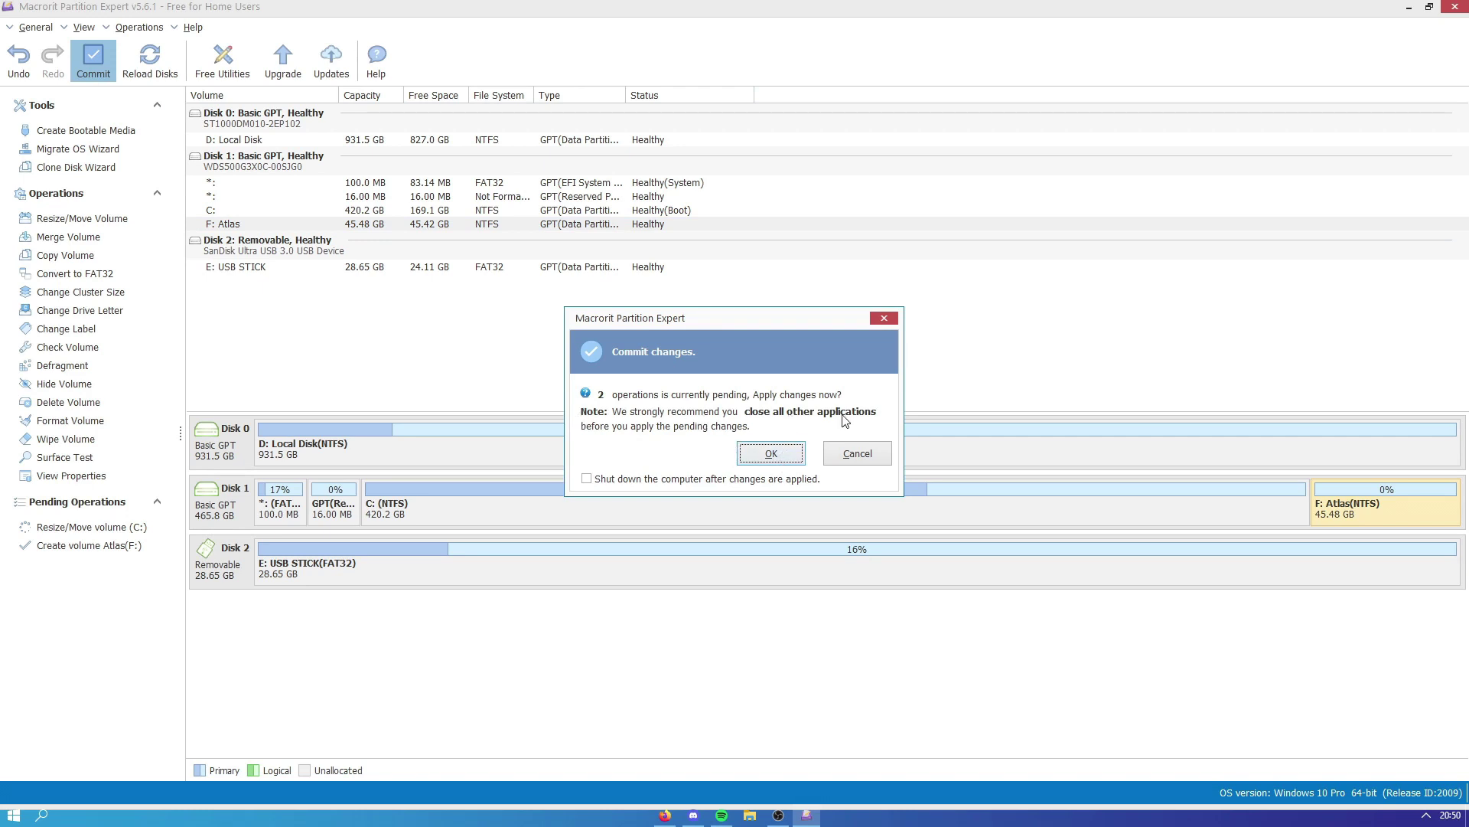
# Commit the two pending operations but decline the restart, then bring up This PC.
pyautogui.click(774, 458)
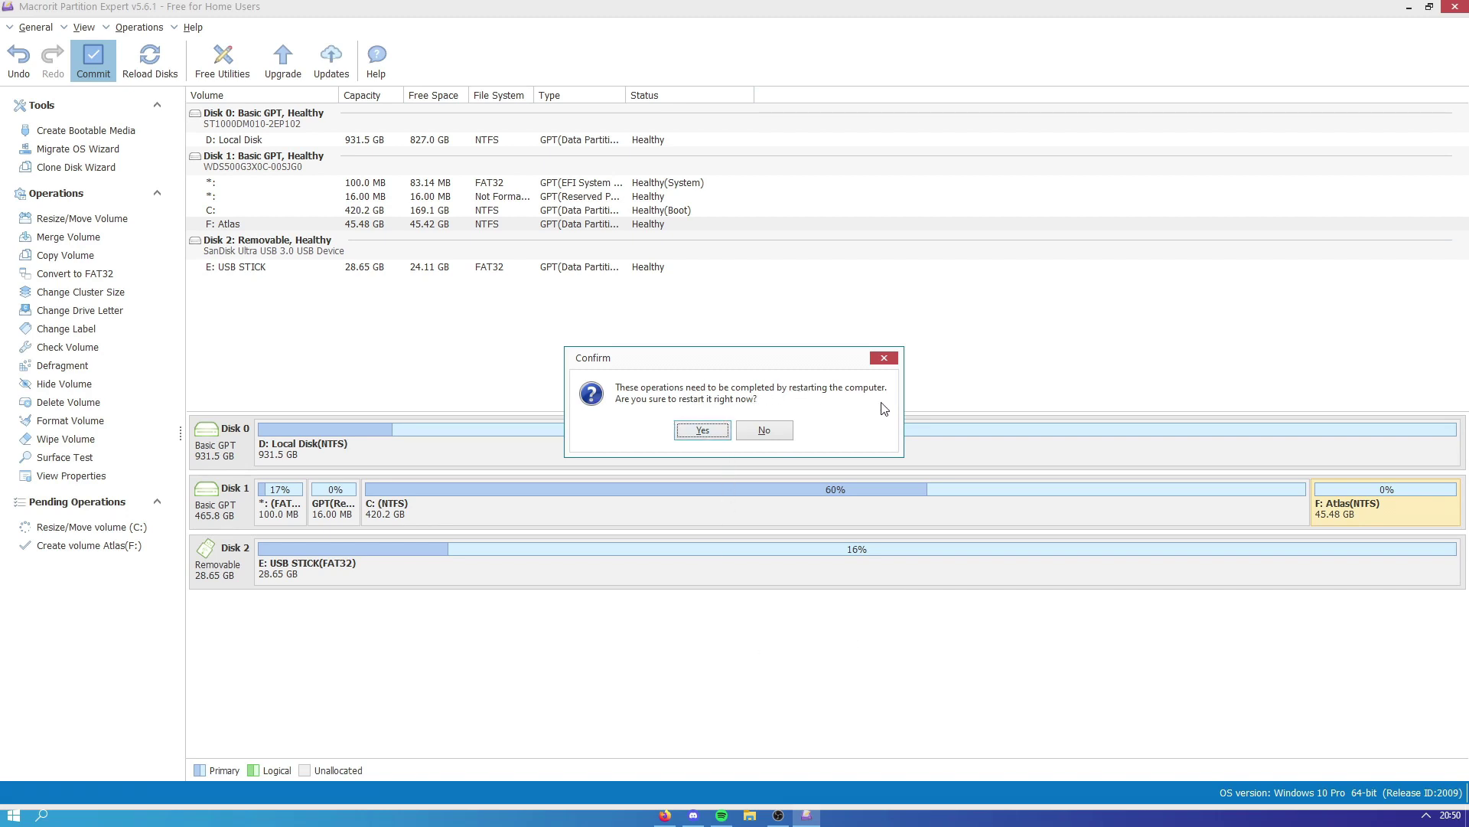
pyautogui.click(765, 430)
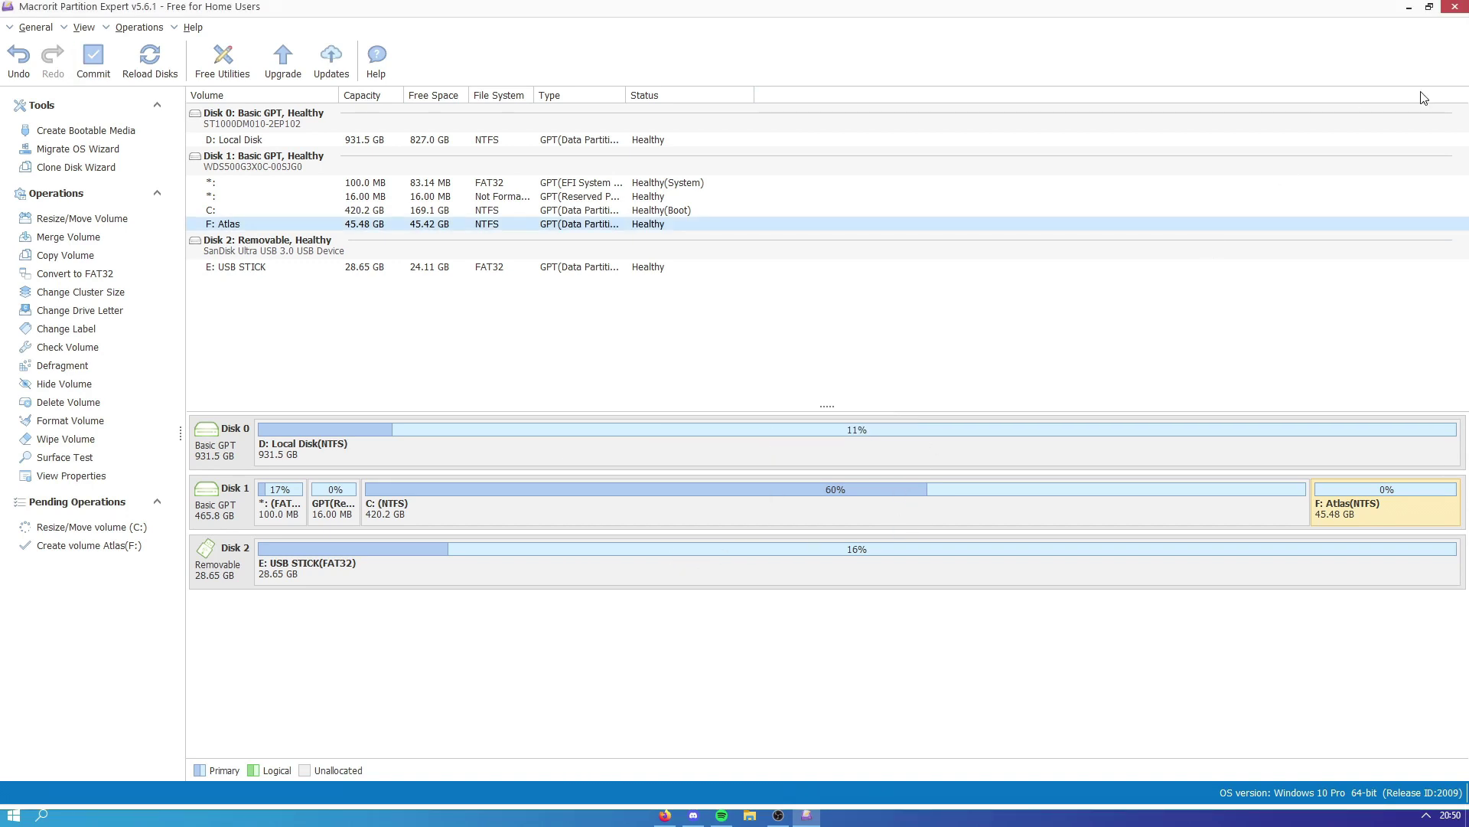
pyautogui.press('super+e')
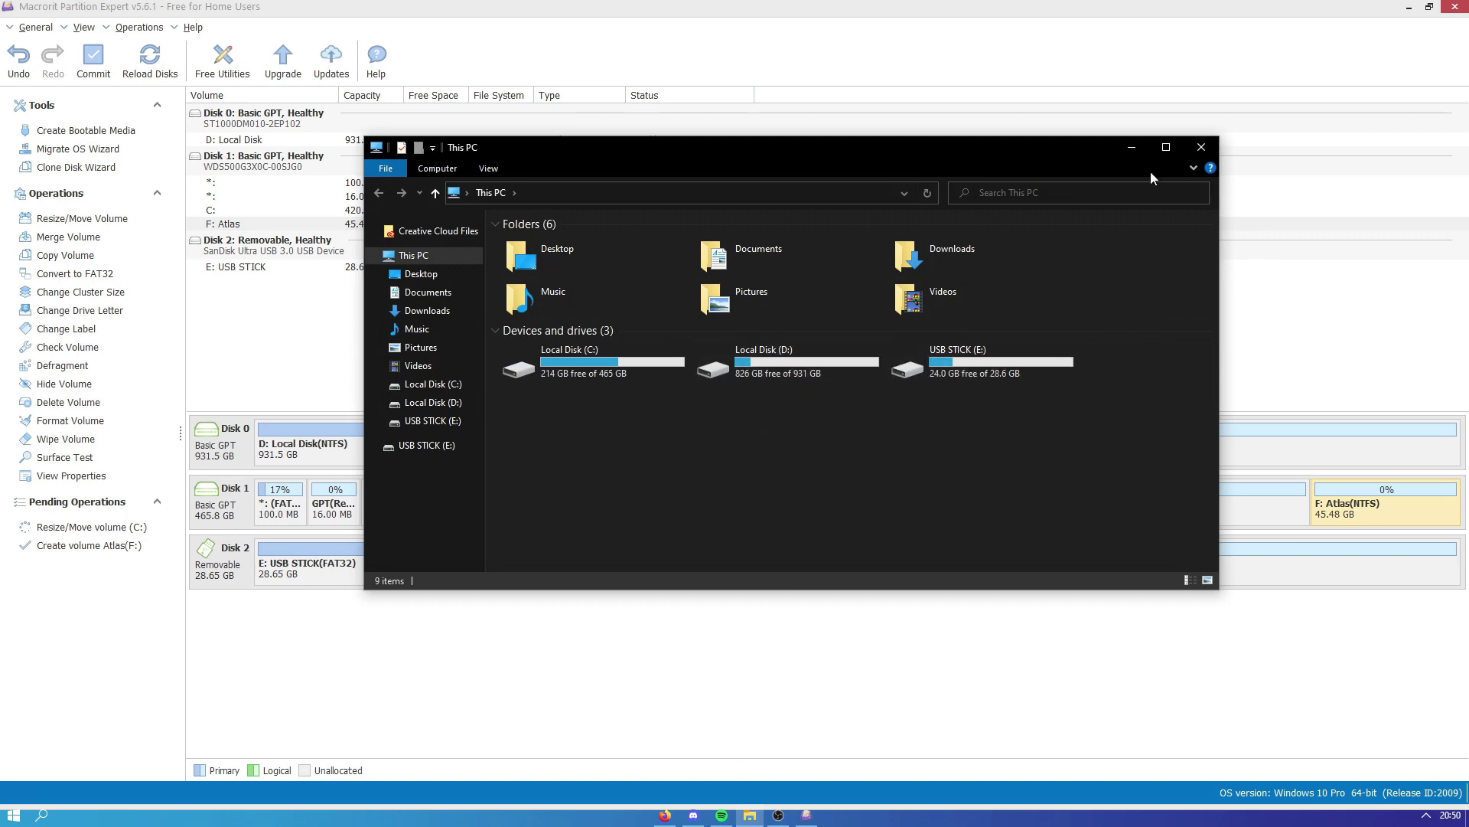
# Close This PC and Partition Expert, then run Install Windows.bat as administrator.
pyautogui.click(1201, 147)
pyautogui.click(1455, 7)
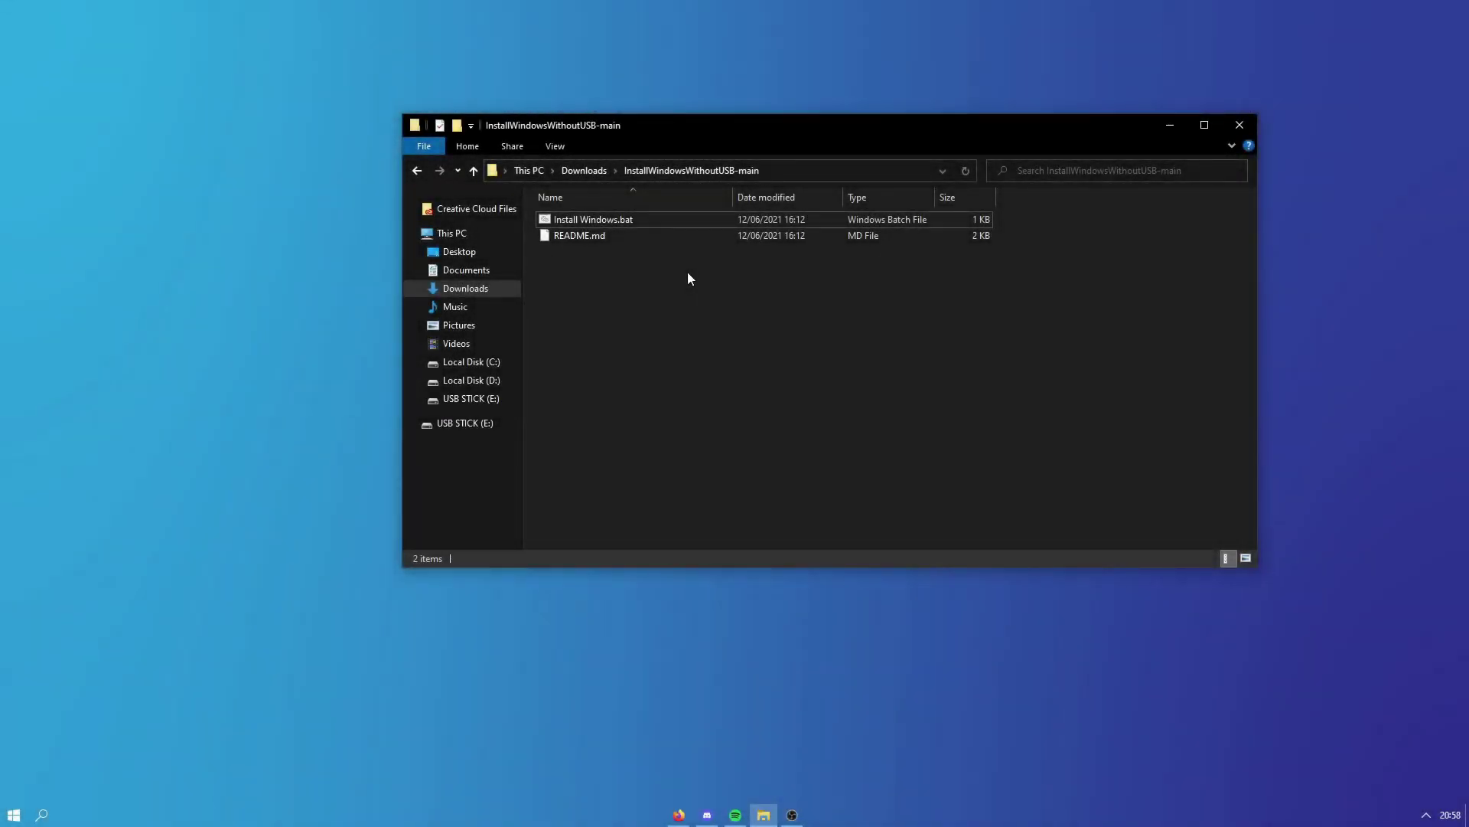
pyautogui.click(610, 224)
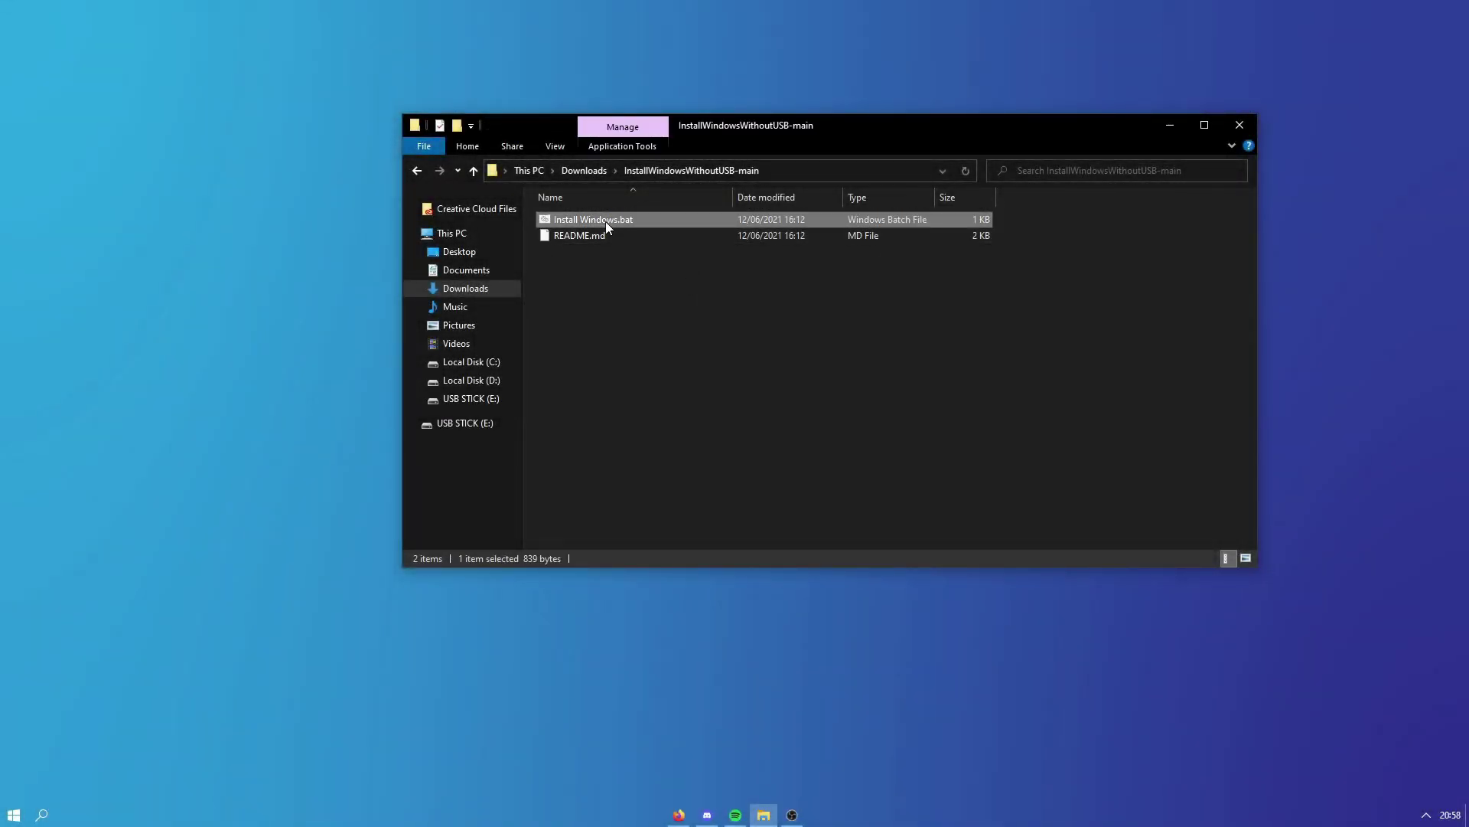
pyautogui.rightClick(604, 222)
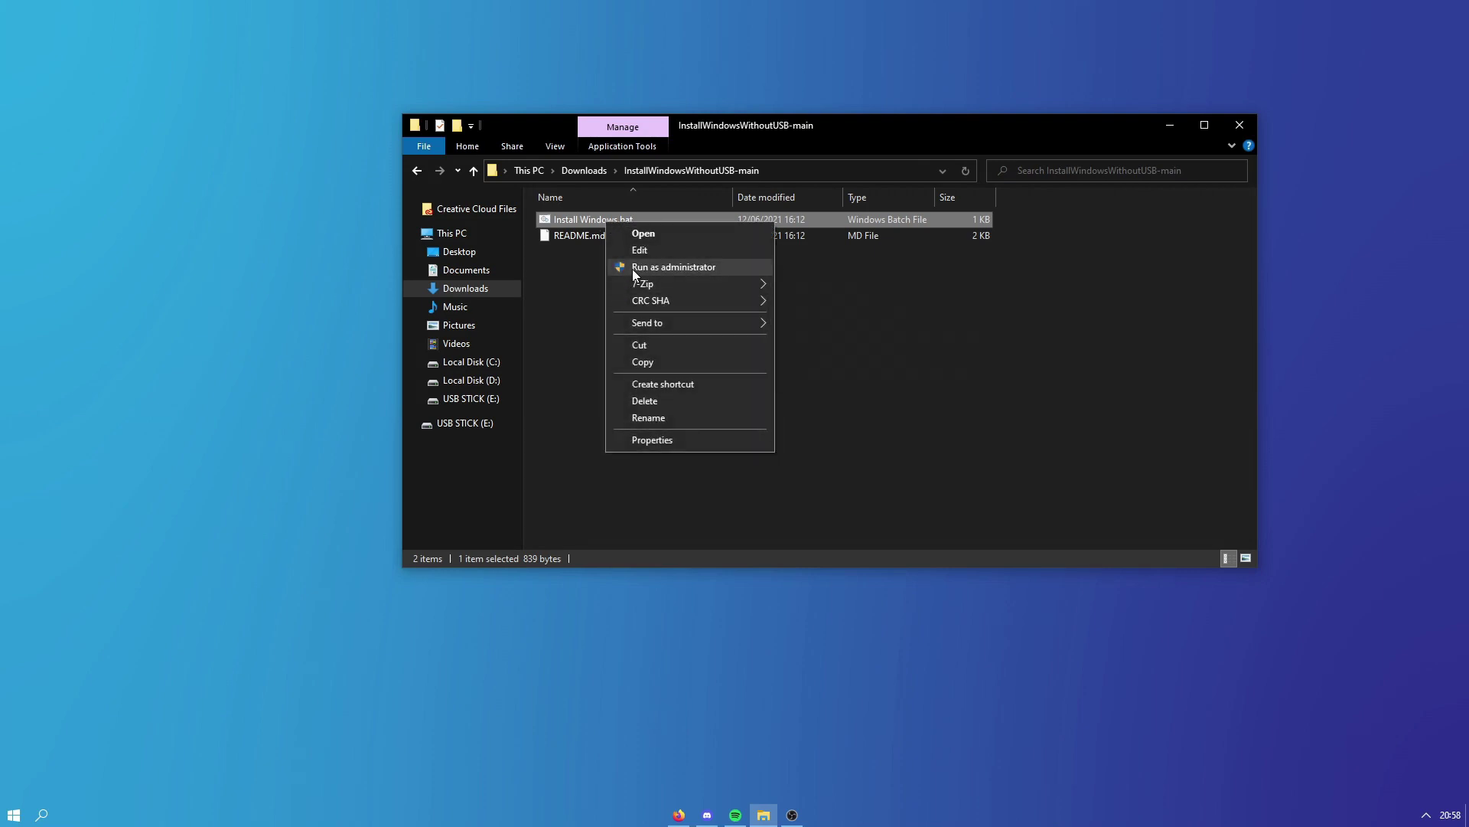
pyautogui.click(632, 269)
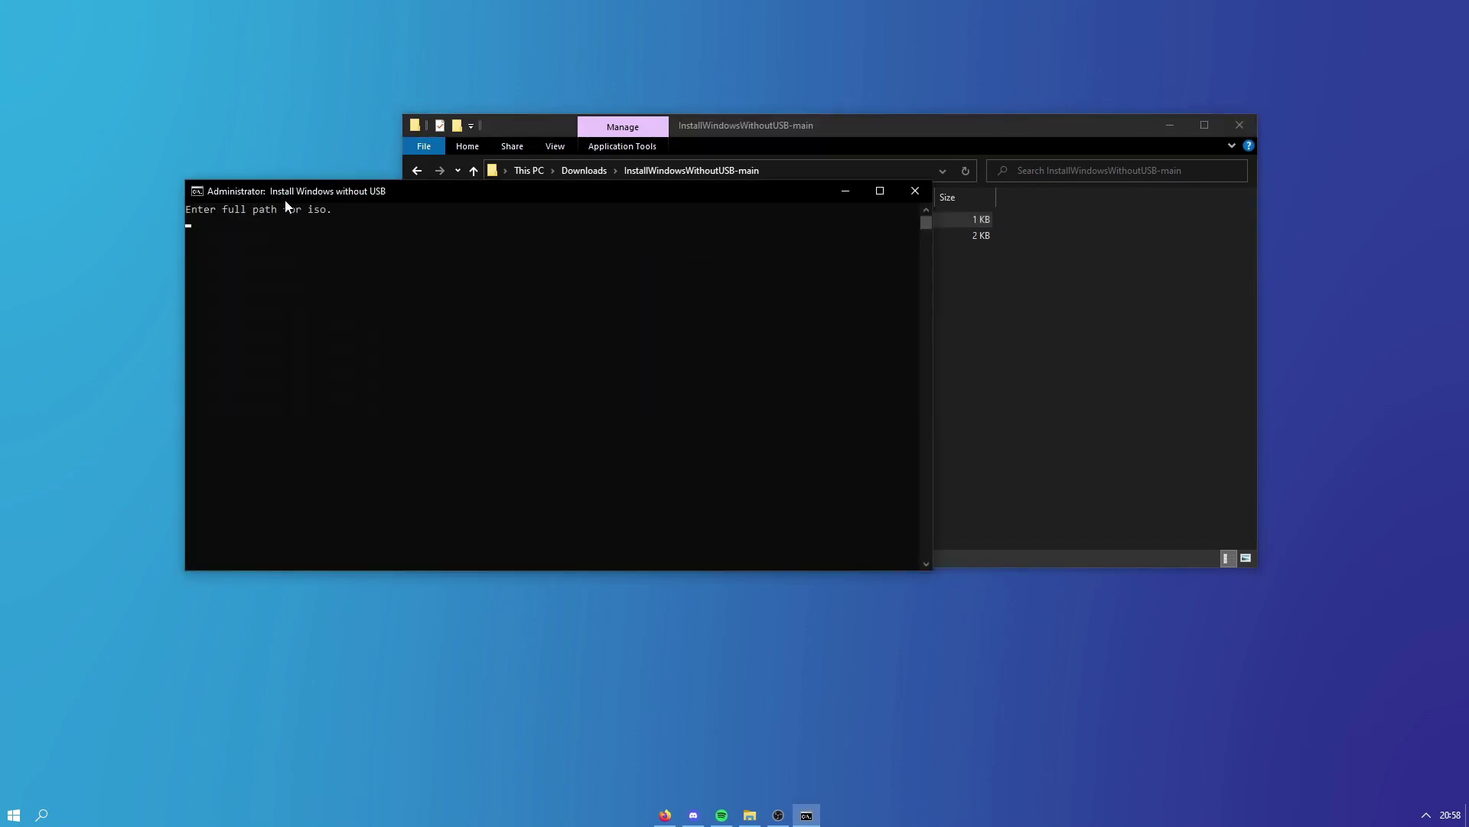
pyautogui.click(1062, 313)
# Copy Atlas_v0.4.2.iso's Desktop location from its Properties into the install console.
pyautogui.click(467, 255)
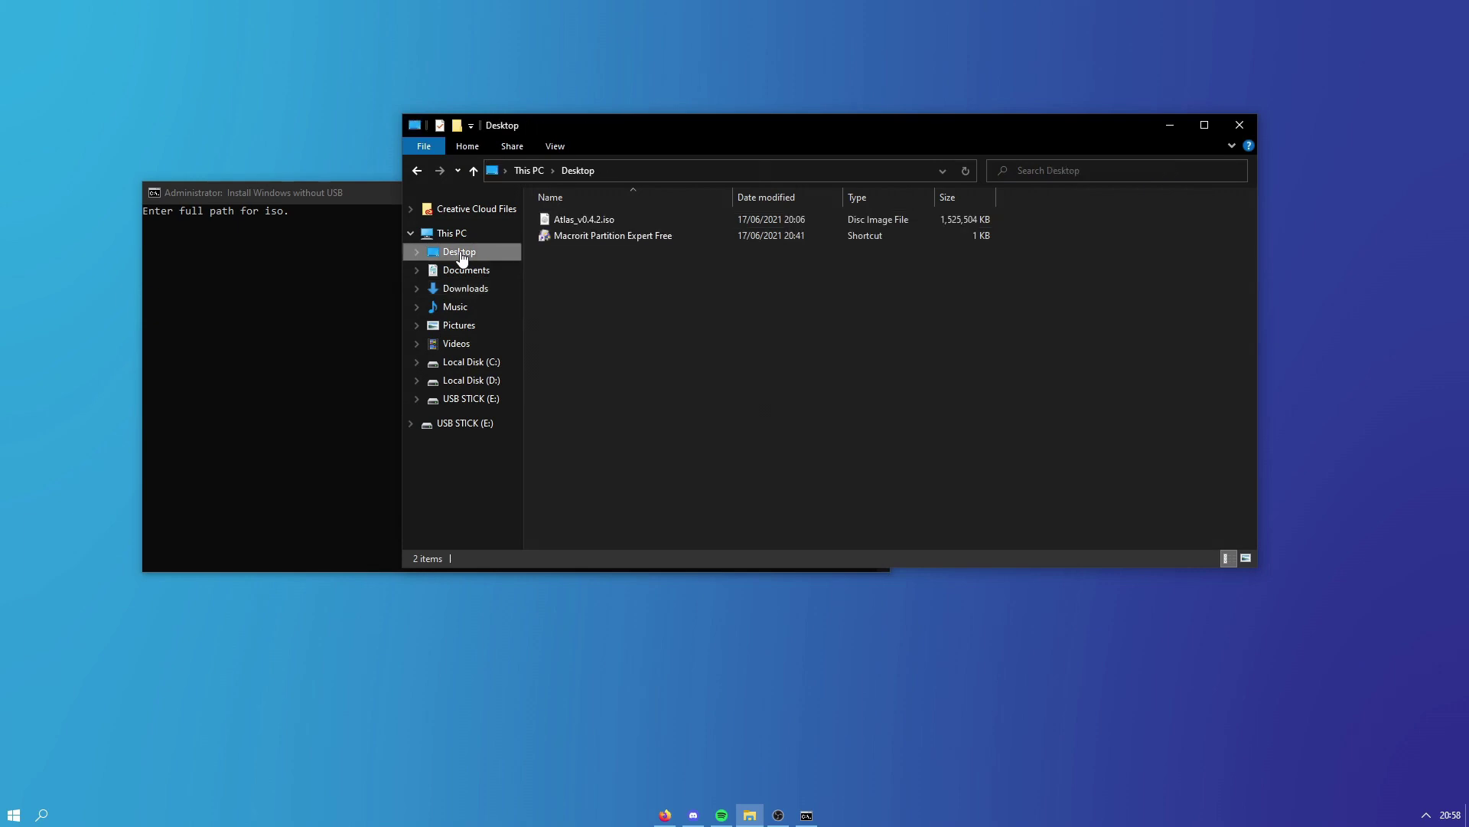
pyautogui.rightClick(632, 219)
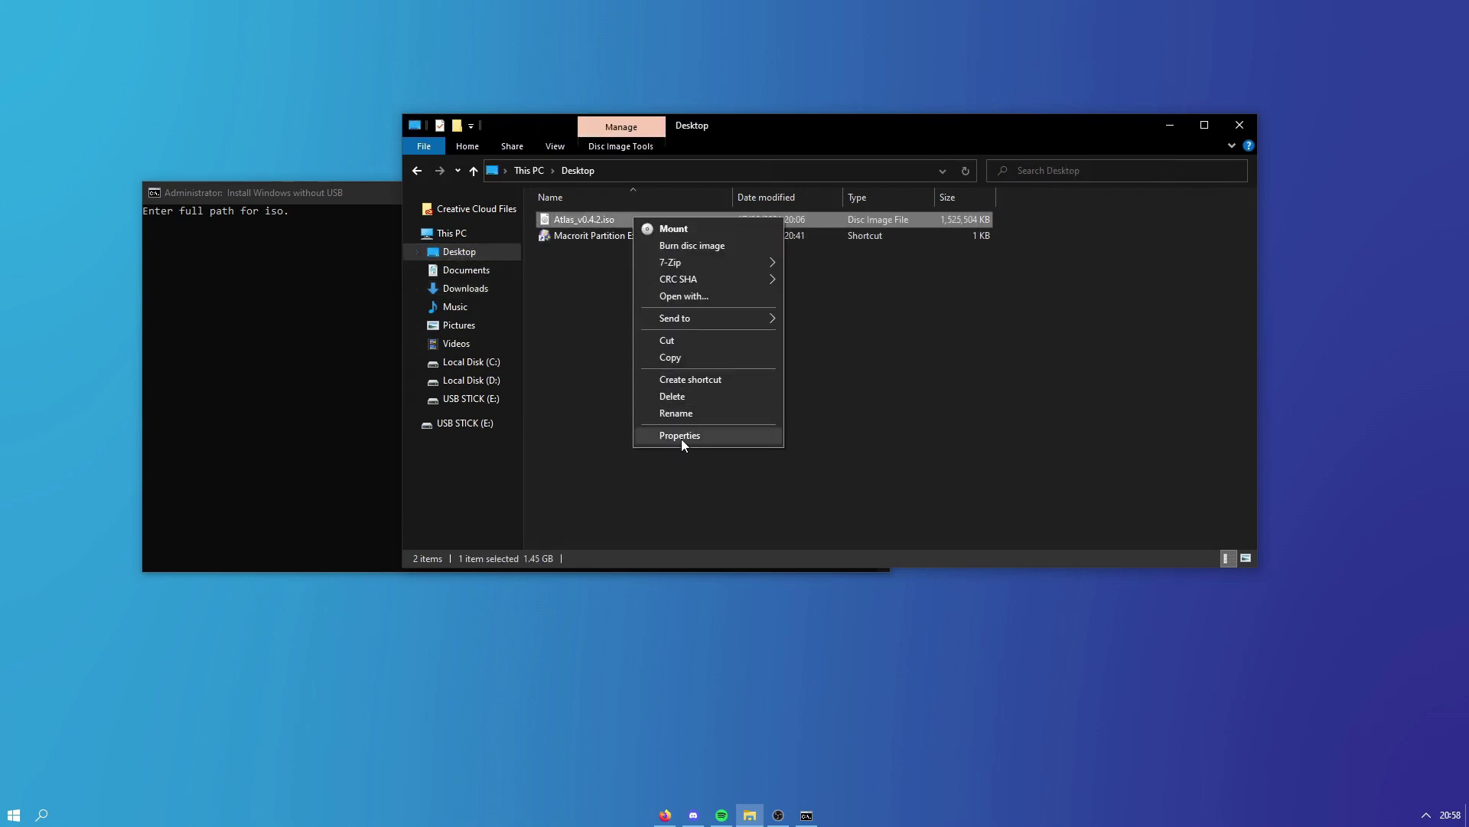
pyautogui.click(680, 435)
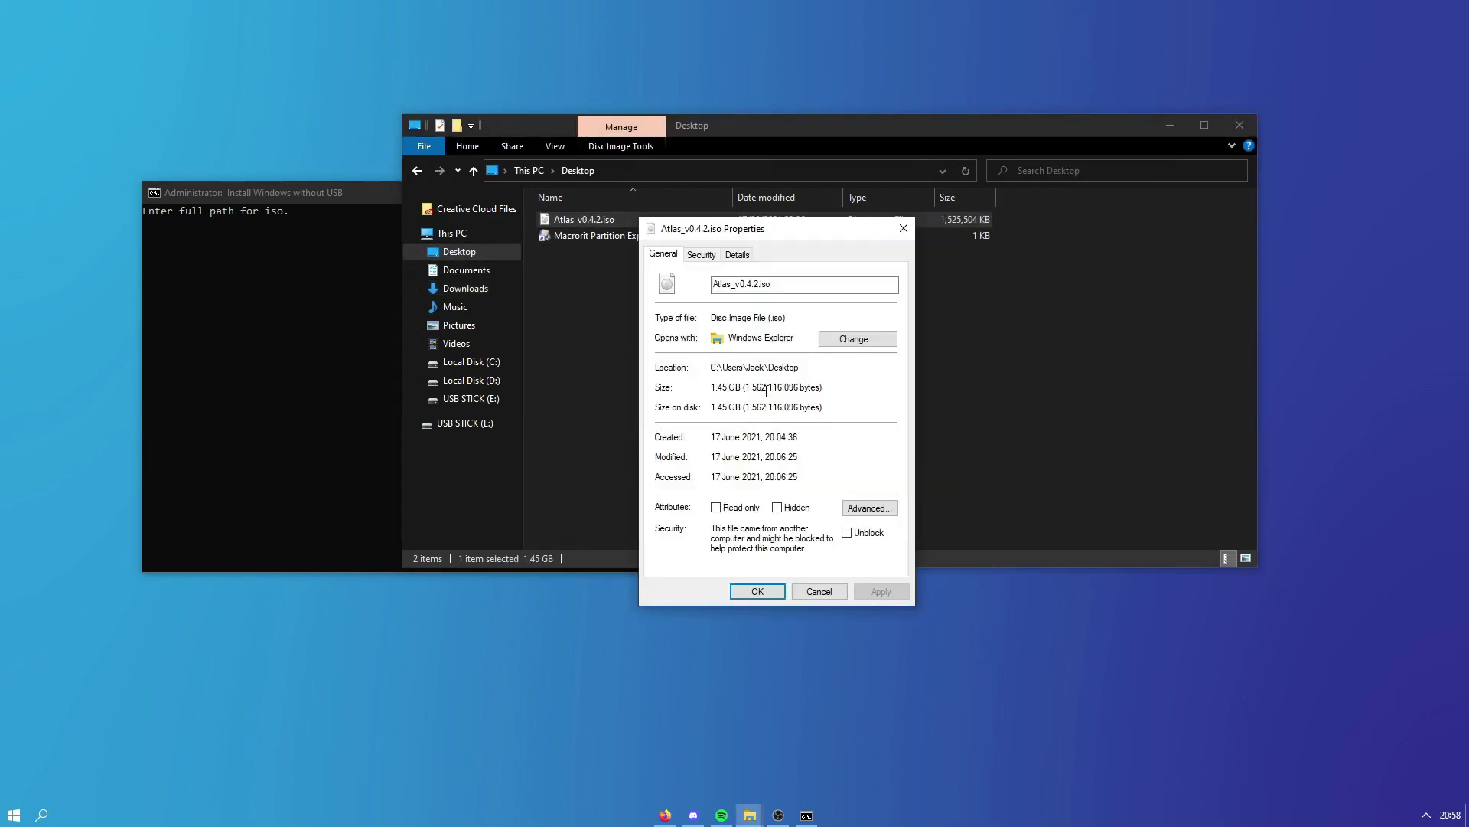
pyautogui.doubleClick(718, 368)
pyautogui.hotkey('ctrl', 'c')
pyautogui.click(342, 194)
pyautogui.hotkey('ctrl', 'v')
# Append a backslash and the file name Atlas_v0.4.2.iso, then submit the full path.
pyautogui.click(908, 488)
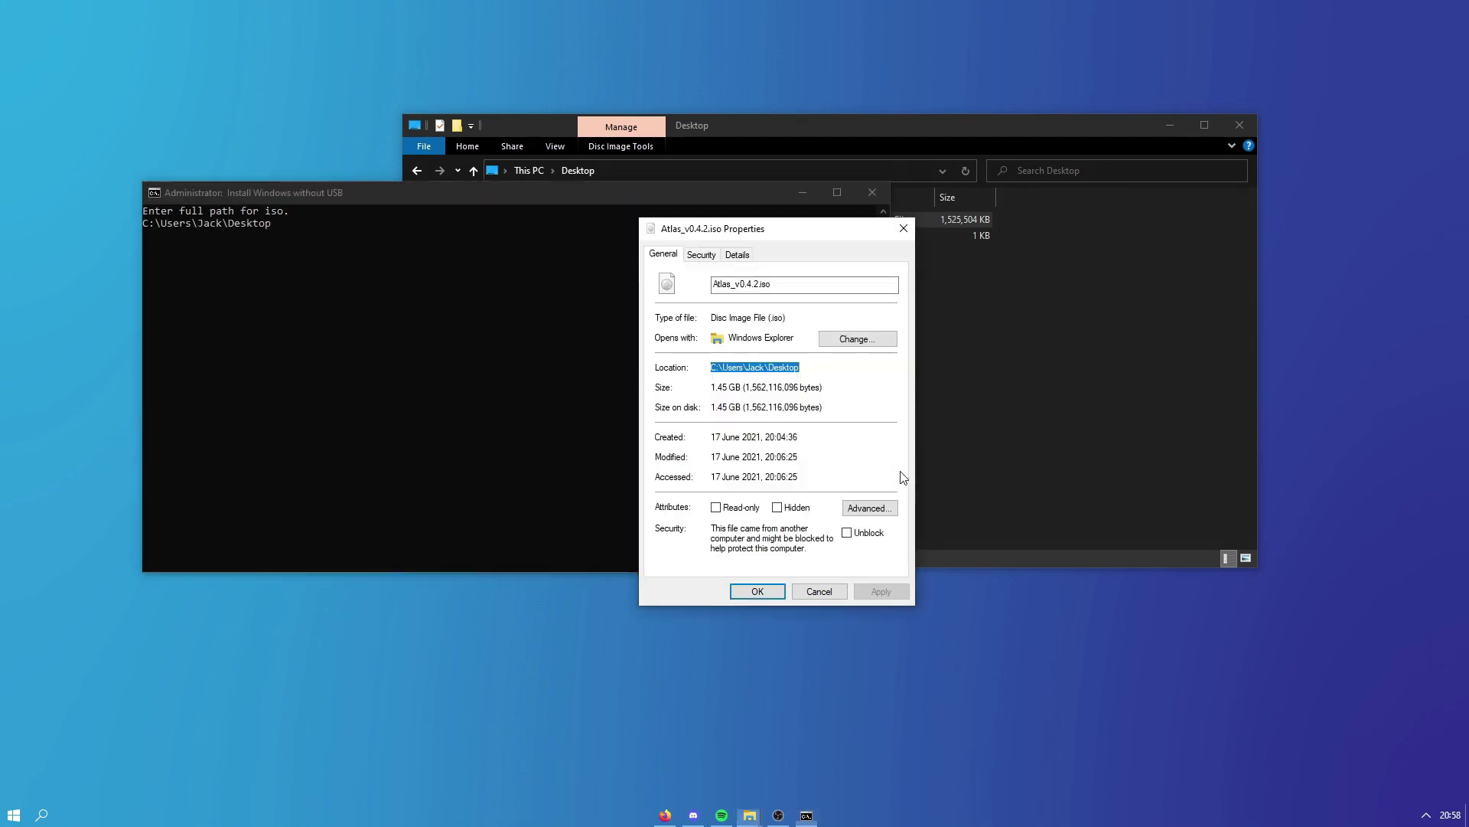
pyautogui.click(766, 370)
pyautogui.doubleClick(765, 370)
pyautogui.click(768, 370)
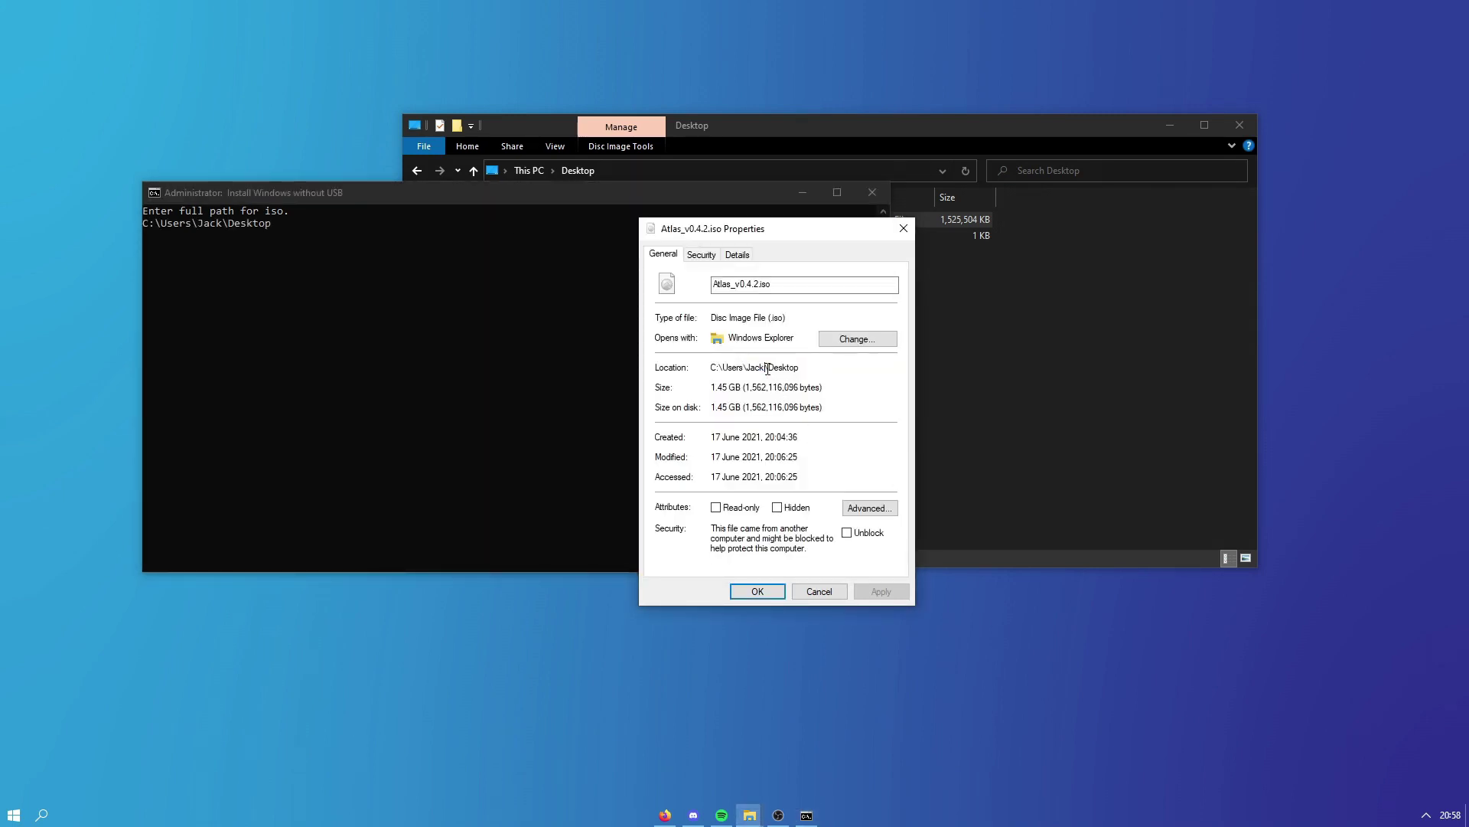
pyautogui.moveTo(768, 370); pyautogui.dragTo(771, 371)
pyautogui.press('super+c')
pyautogui.click(332, 191)
pyautogui.rightClick(613, 308)
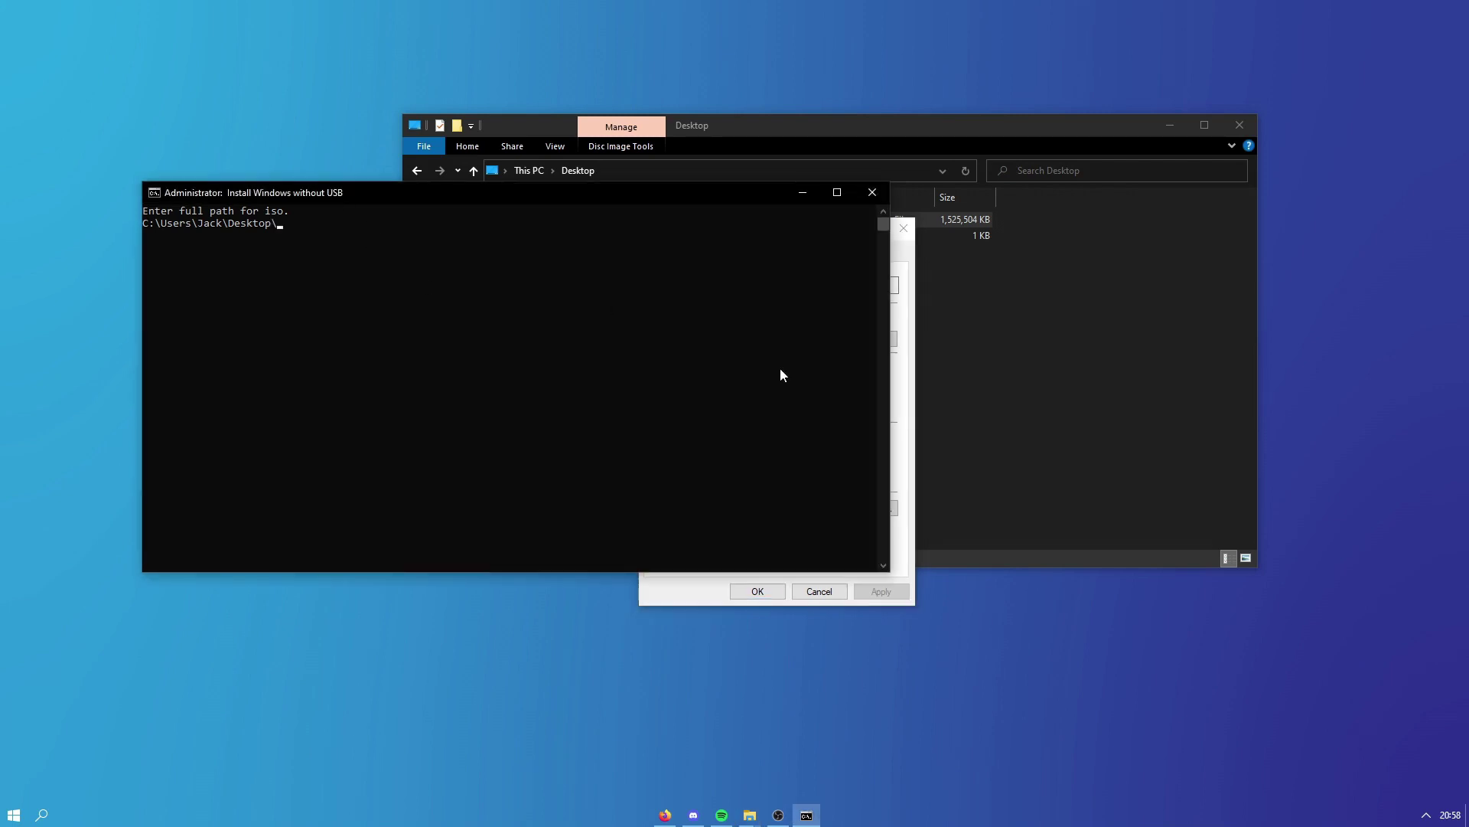
pyautogui.click(910, 452)
pyautogui.doubleClick(725, 285)
pyautogui.press('super+c')
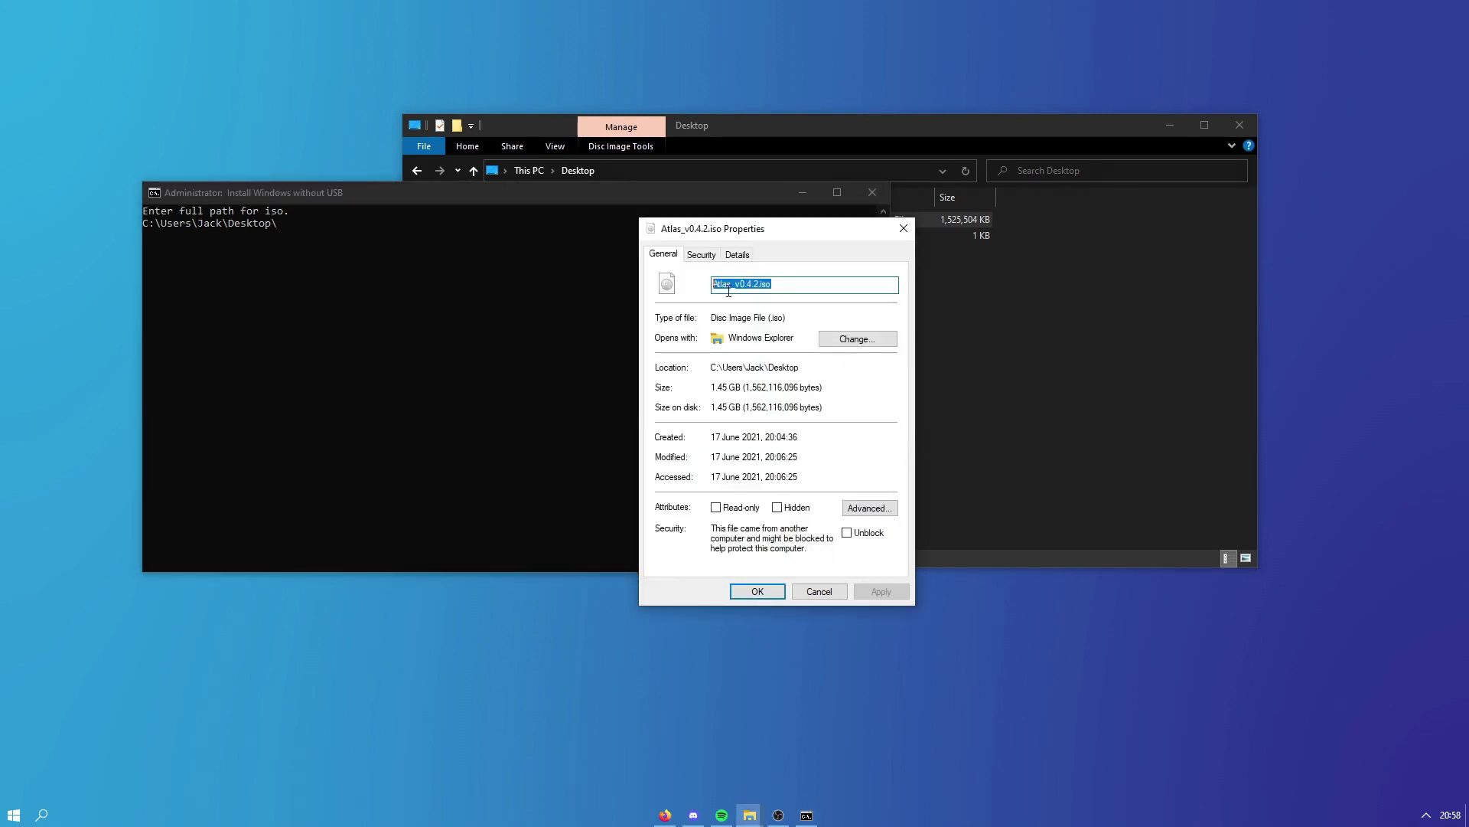
pyautogui.click(465, 201)
pyautogui.rightClick(469, 210)
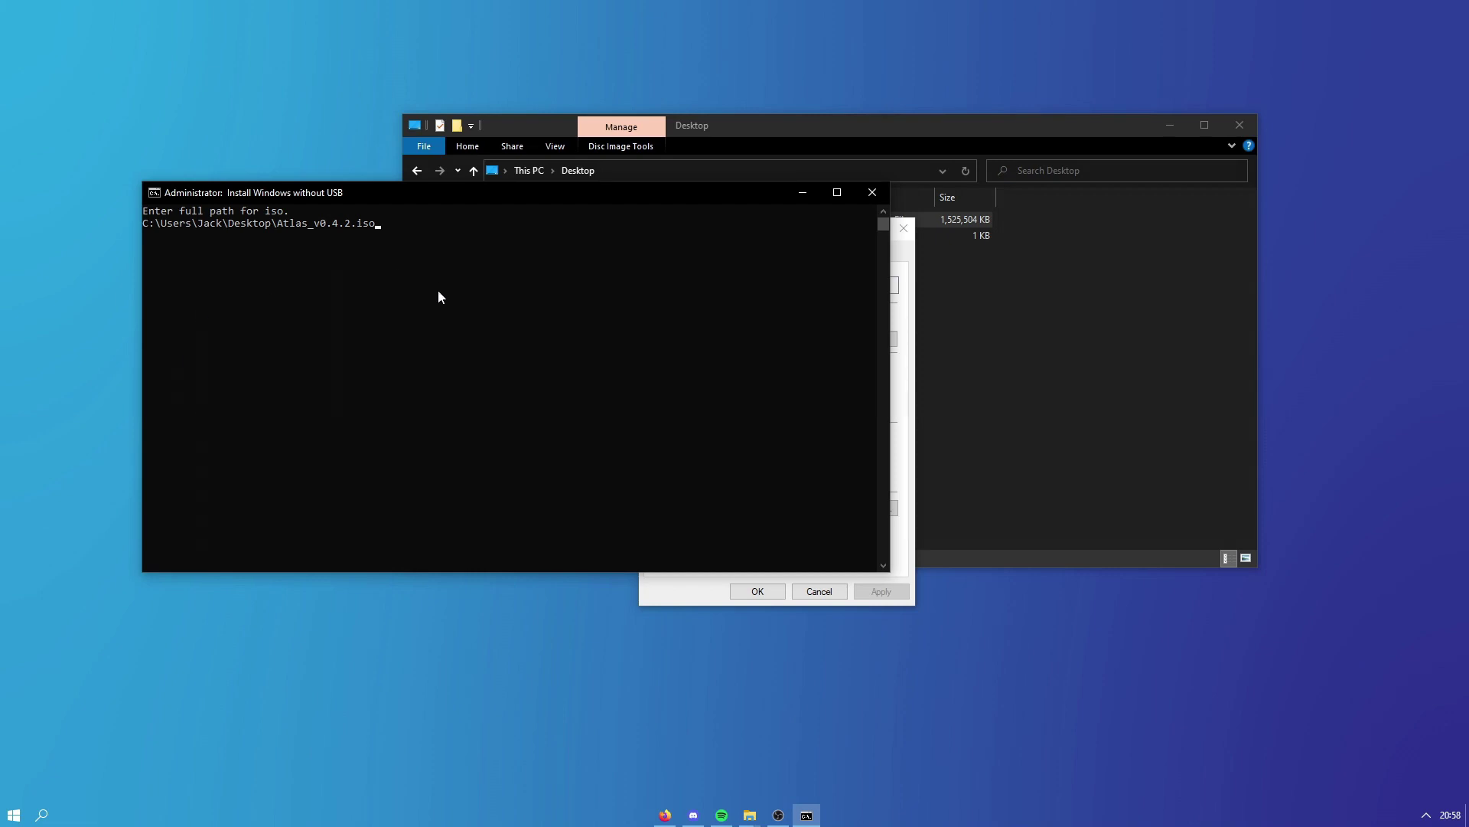
pyautogui.press('Return')
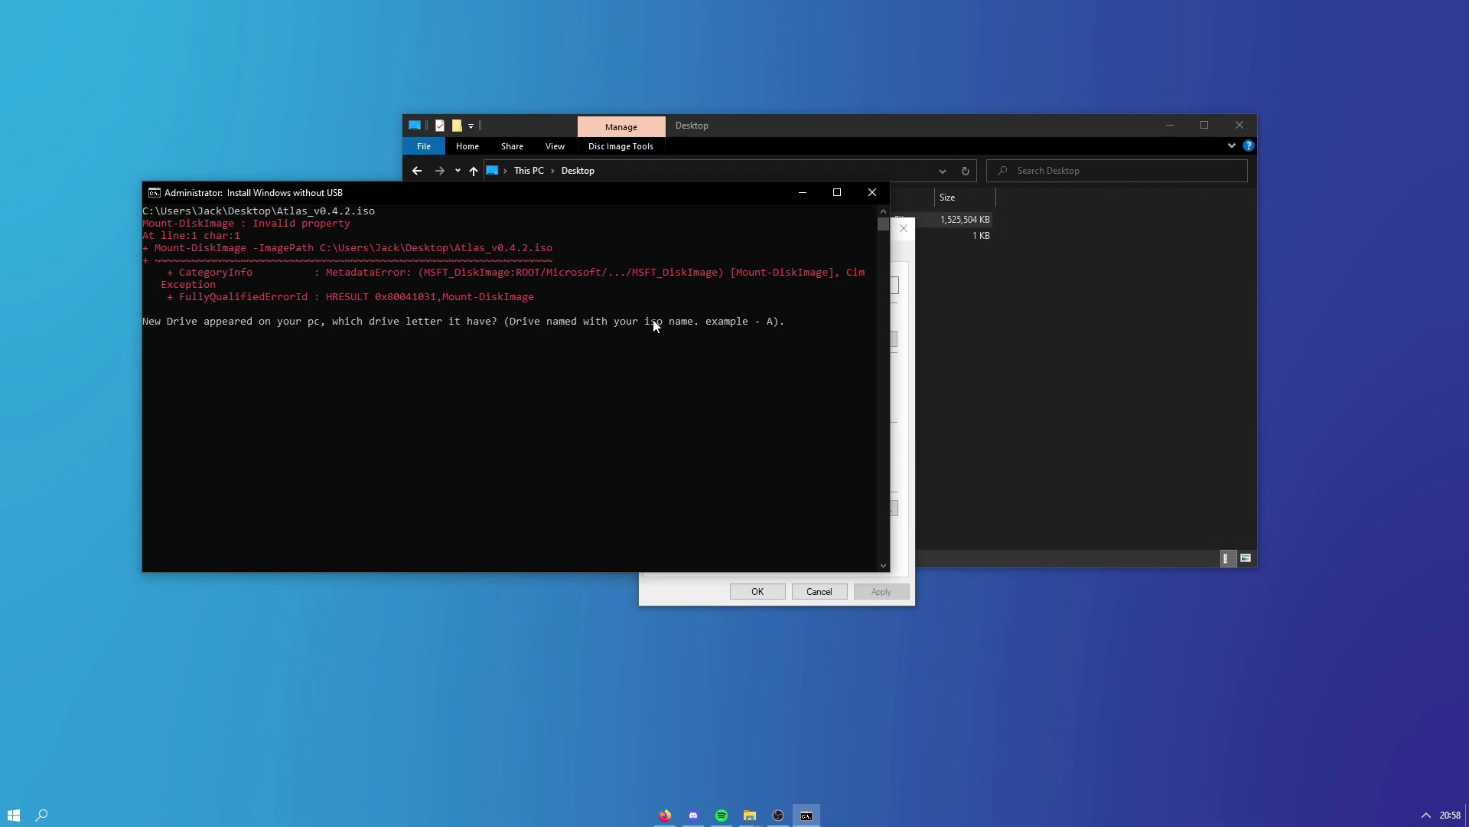
pyautogui.click(1119, 310)
pyautogui.click(451, 232)
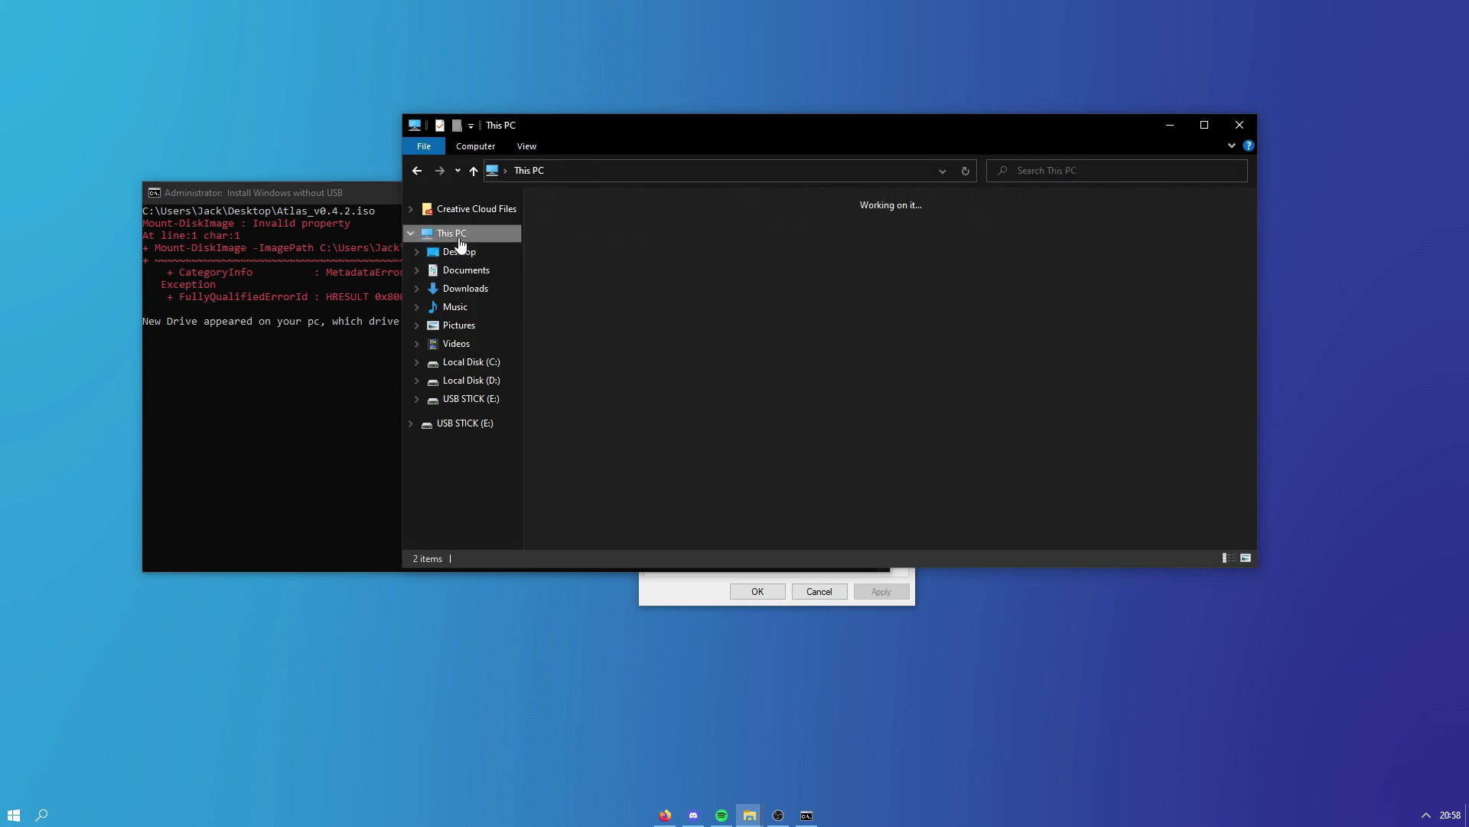
pyautogui.moveTo(1211, 470); pyautogui.dragTo(967, 460)
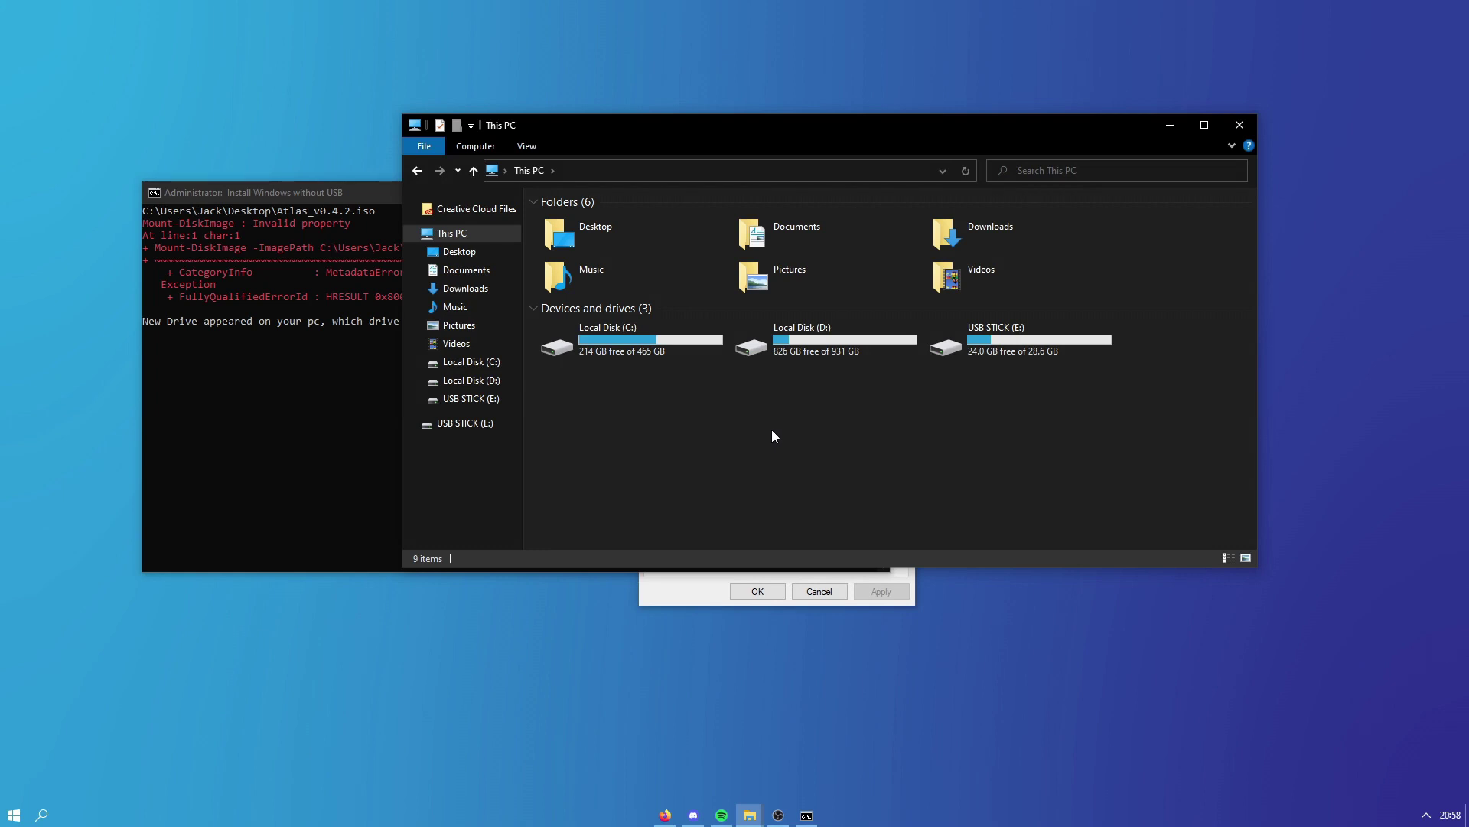
pyautogui.click(401, 245)
pyautogui.click(1002, 363)
pyautogui.click(975, 343)
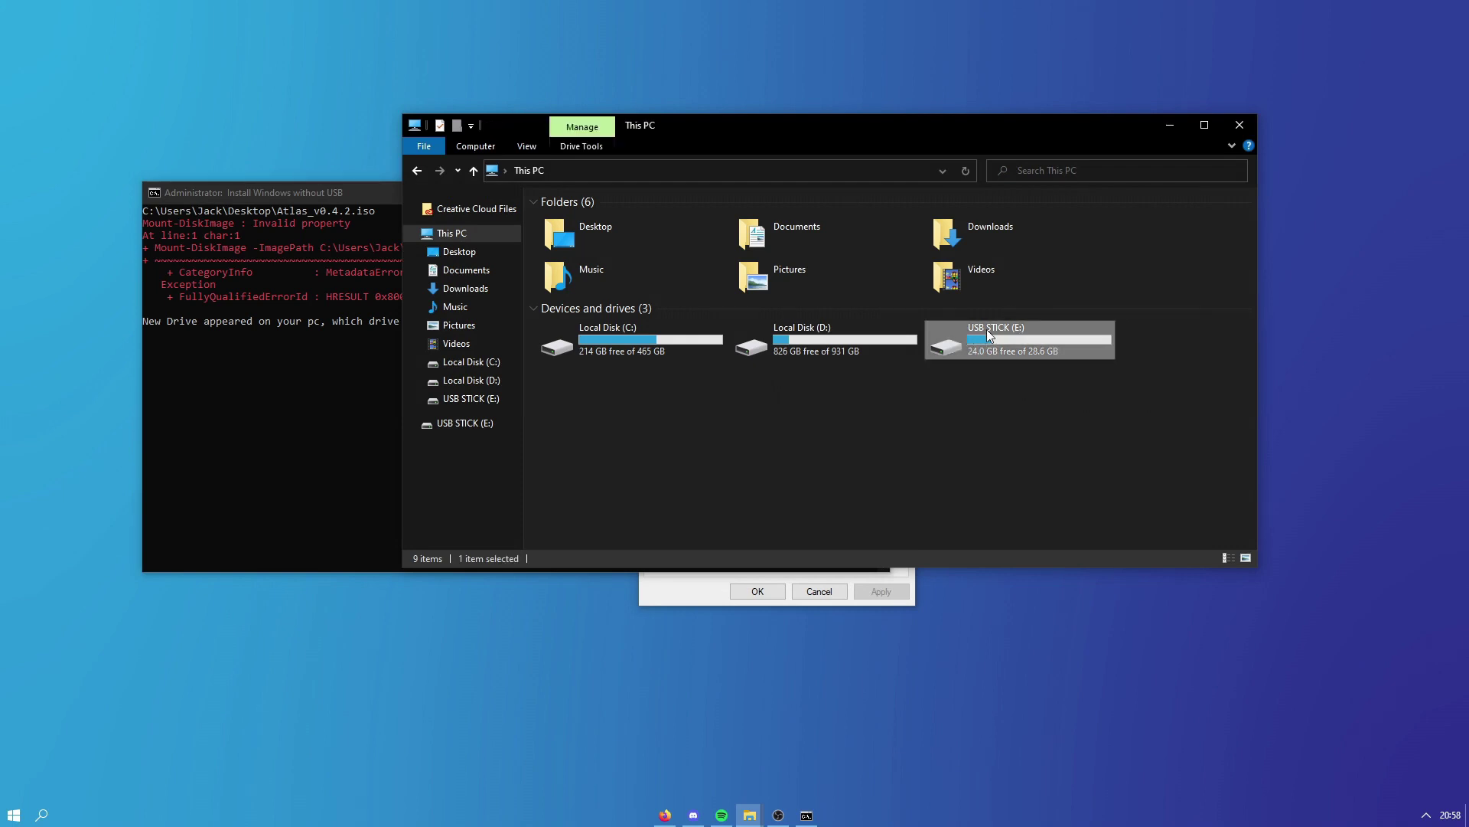
pyautogui.click(376, 194)
pyautogui.click(988, 413)
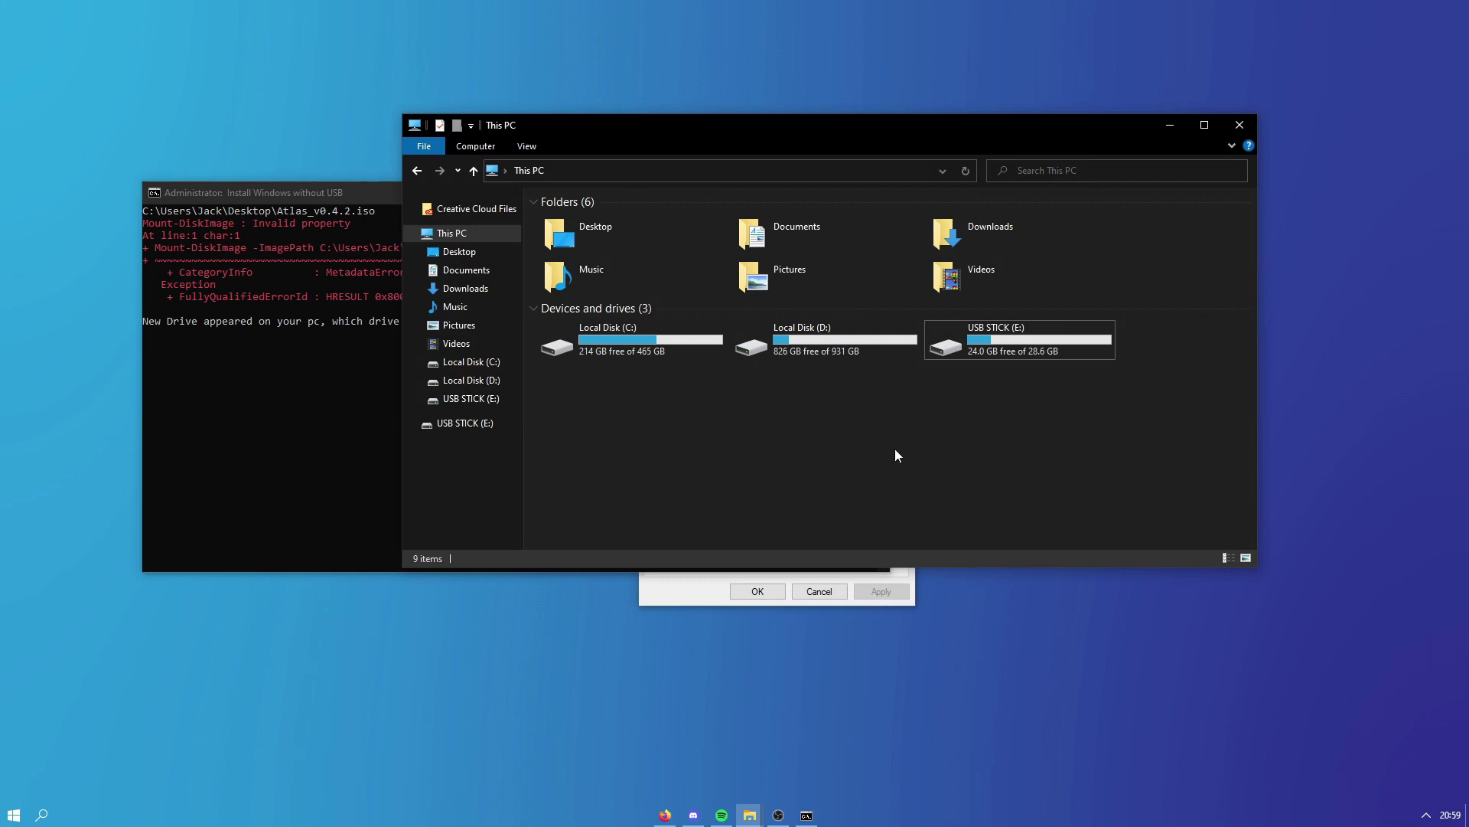
pyautogui.hotkey('alt', 'Tab')
pyautogui.write('FDD')
# Delete the extra characters so the drive-letter prompt answer reads F.
pyautogui.press('BackSpace')
pyautogui.press('BackSpace')
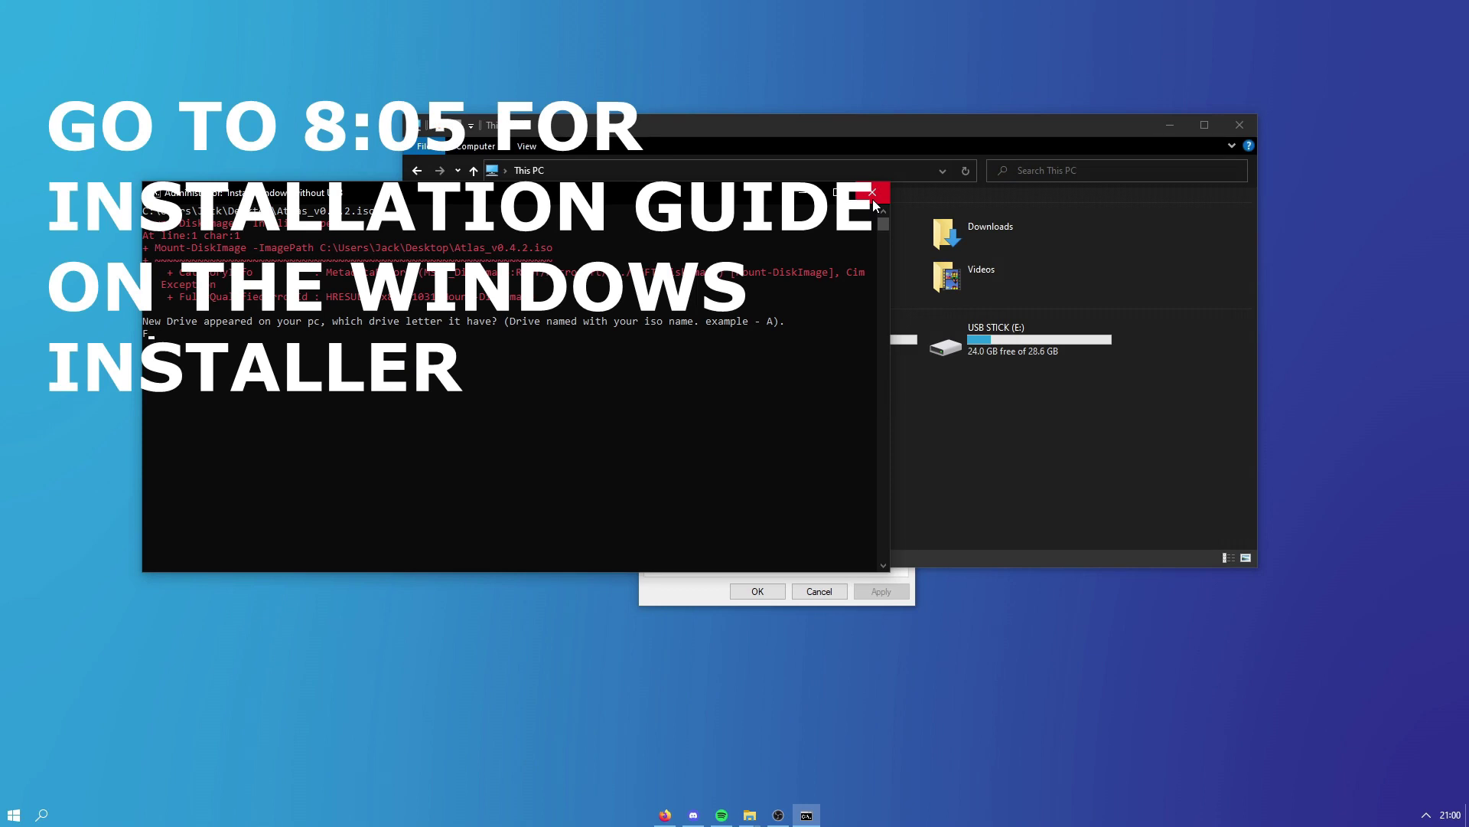
# Close the install console window so the system continues to the Atlas desktop.
pyautogui.click(873, 192)
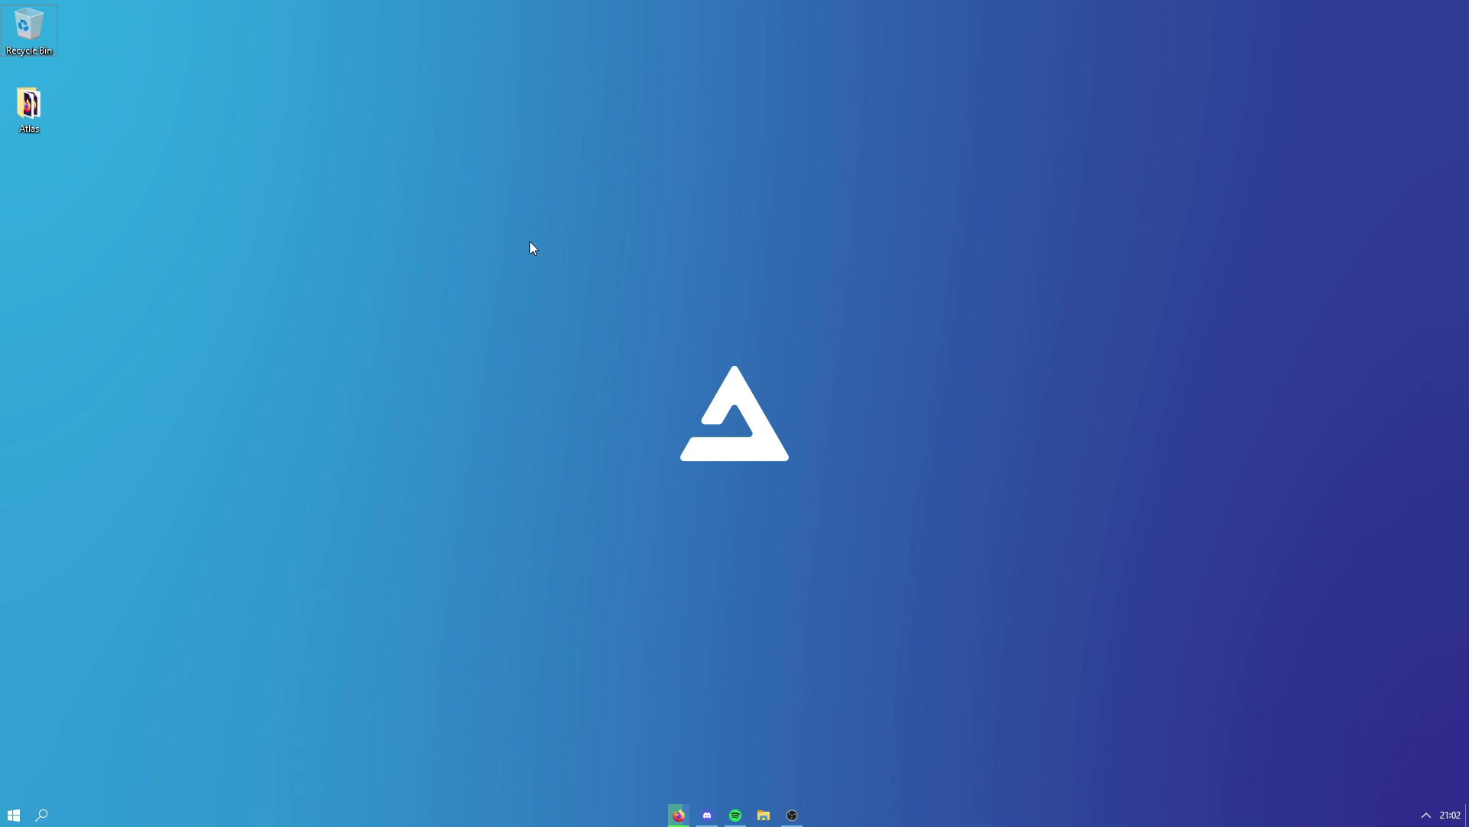
# Open the desktop Atlas folder and look over its Wallpapers, Documentation and Issues shortcuts.
pyautogui.click(17, 123)
pyautogui.doubleClick(42, 114)
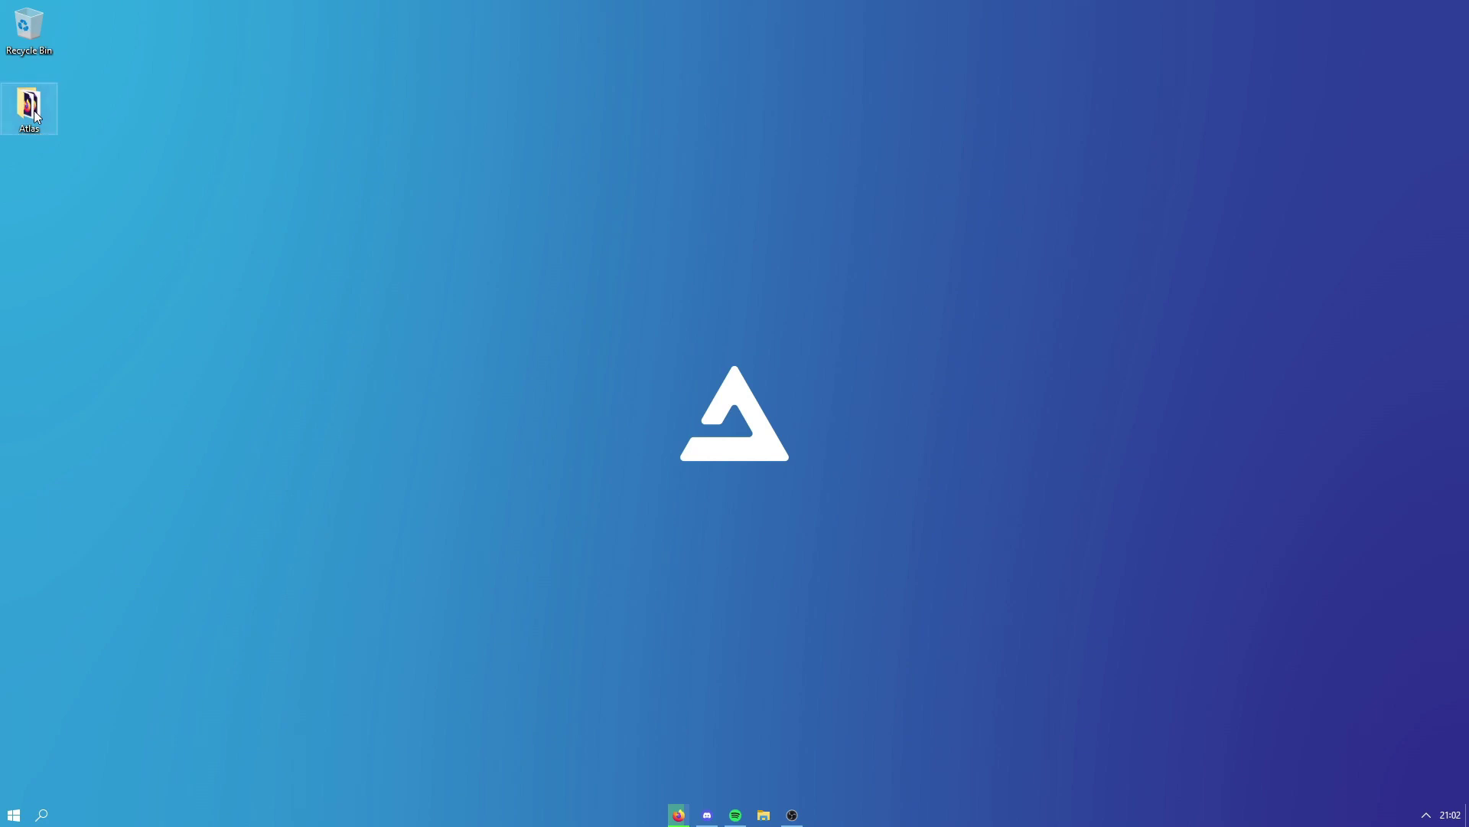
pyautogui.moveTo(755, 453); pyautogui.dragTo(599, 309)
pyautogui.click(593, 286)
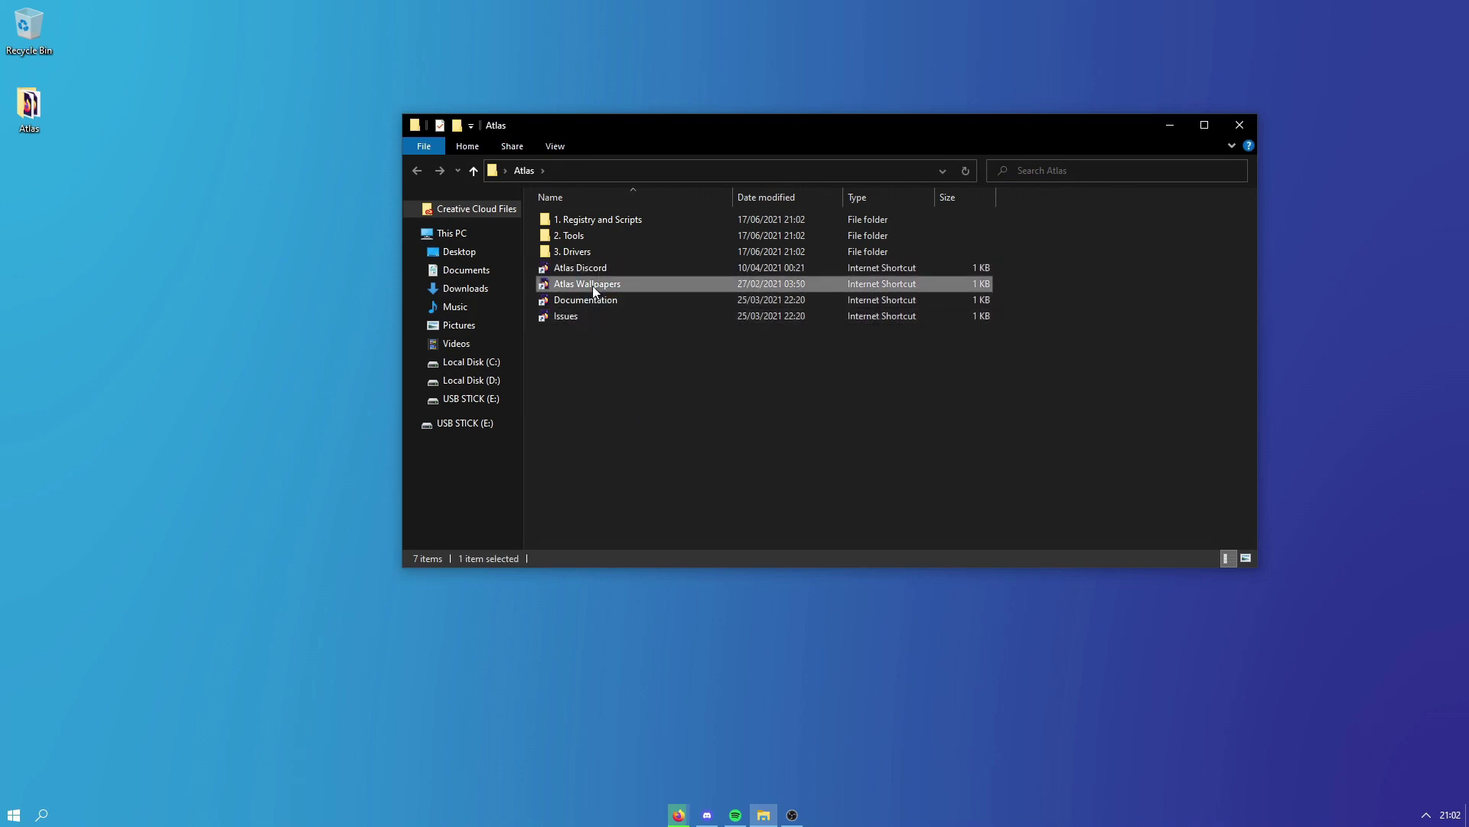
pyautogui.click(577, 300)
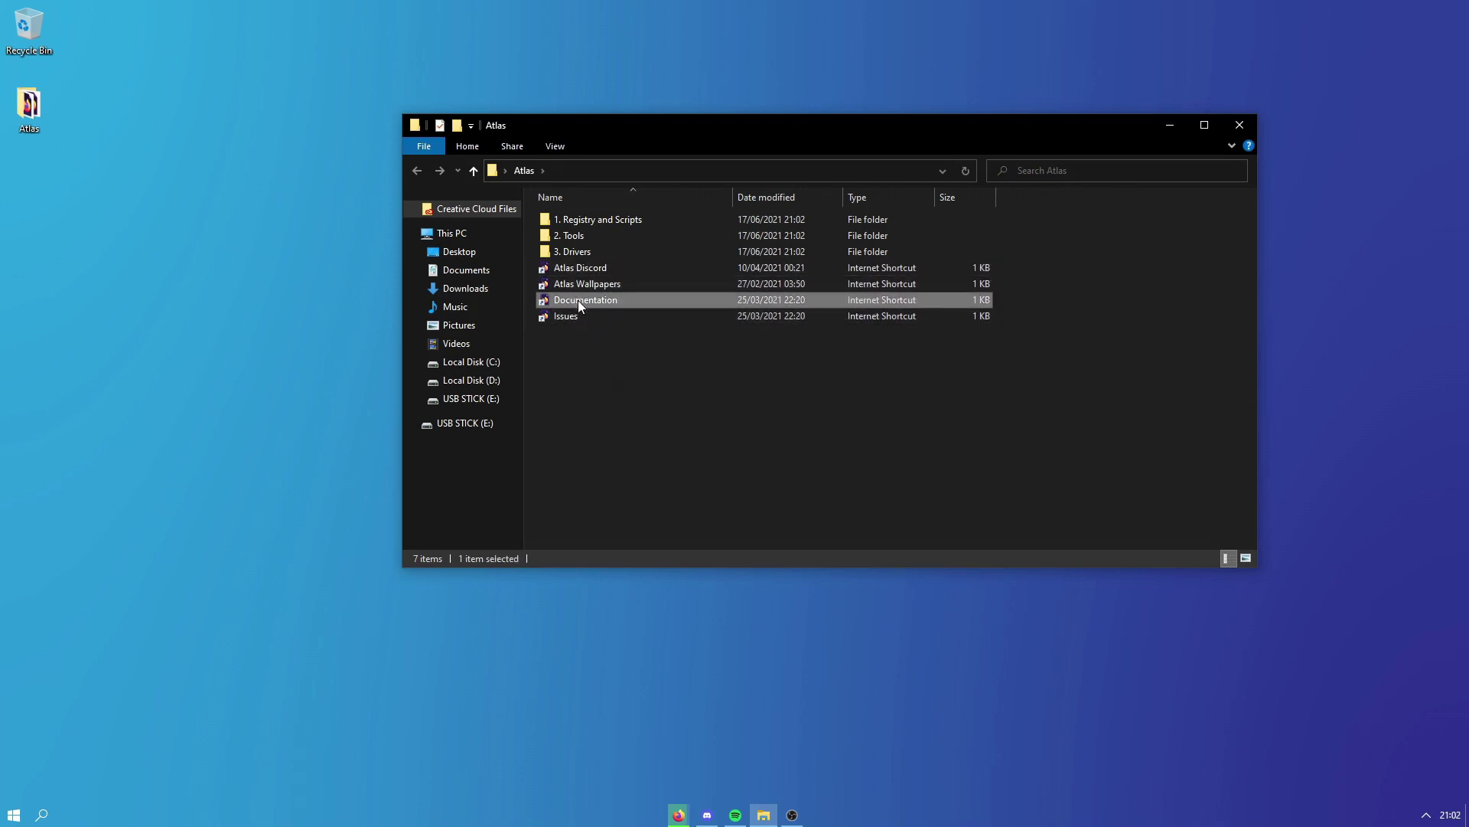
pyautogui.press('Down')
pyautogui.click(569, 334)
pyautogui.click(577, 314)
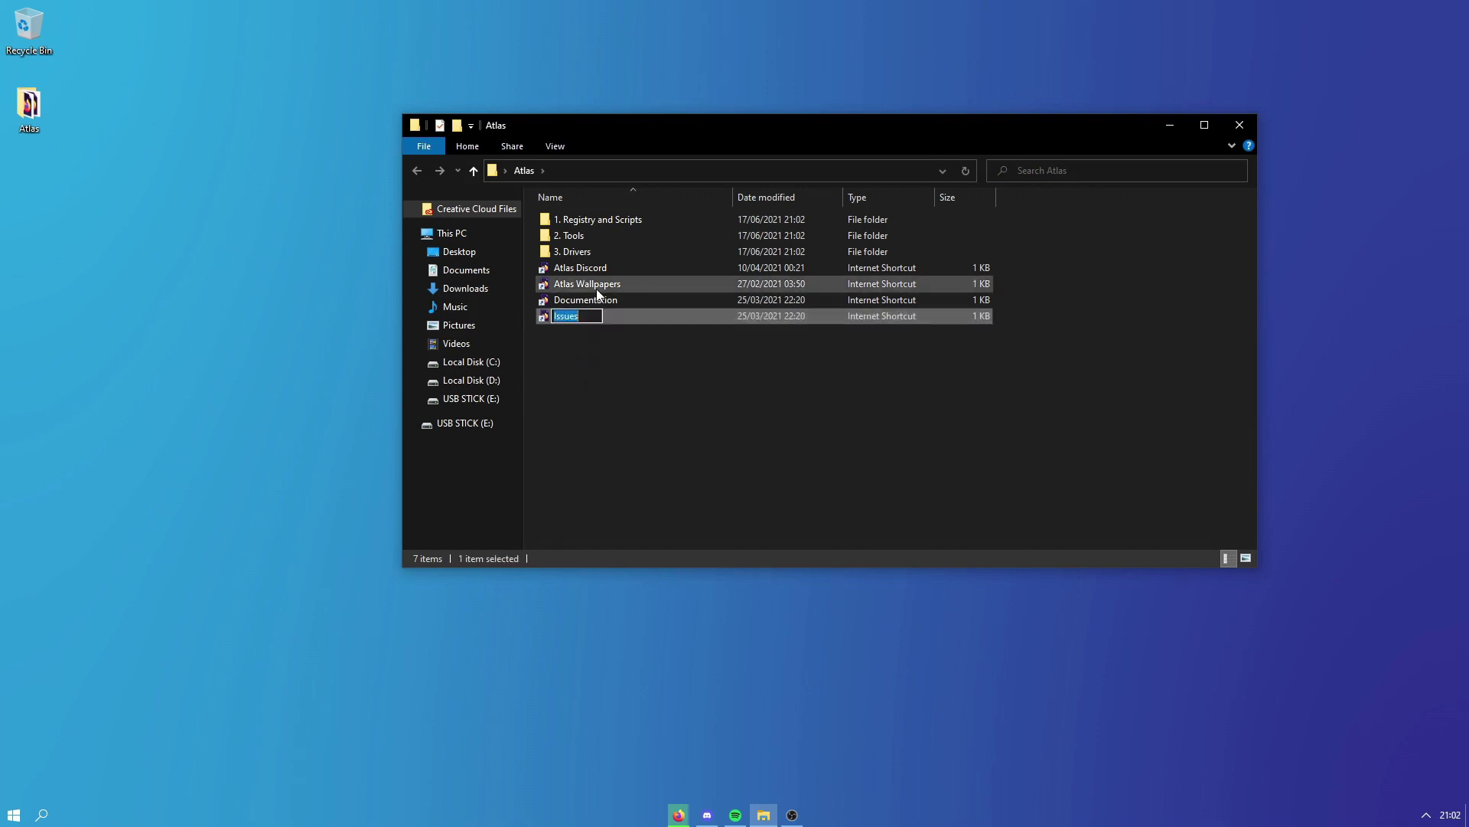
# Enter 1. Registry and Scripts and inspect the Bluetooth and DEP folders' scripts.
pyautogui.click(600, 219)
pyautogui.doubleClick(600, 219)
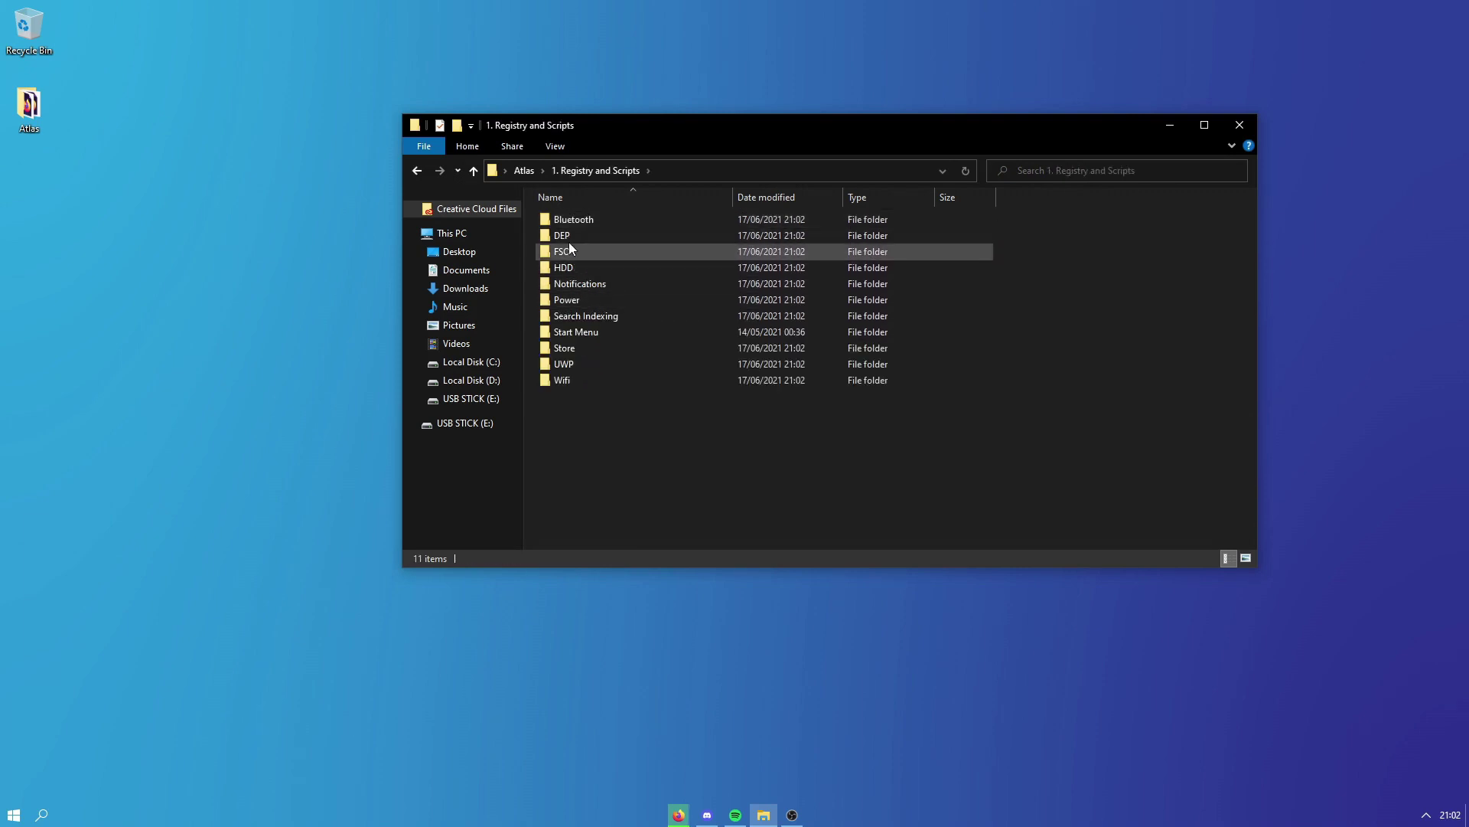
pyautogui.doubleClick(581, 222)
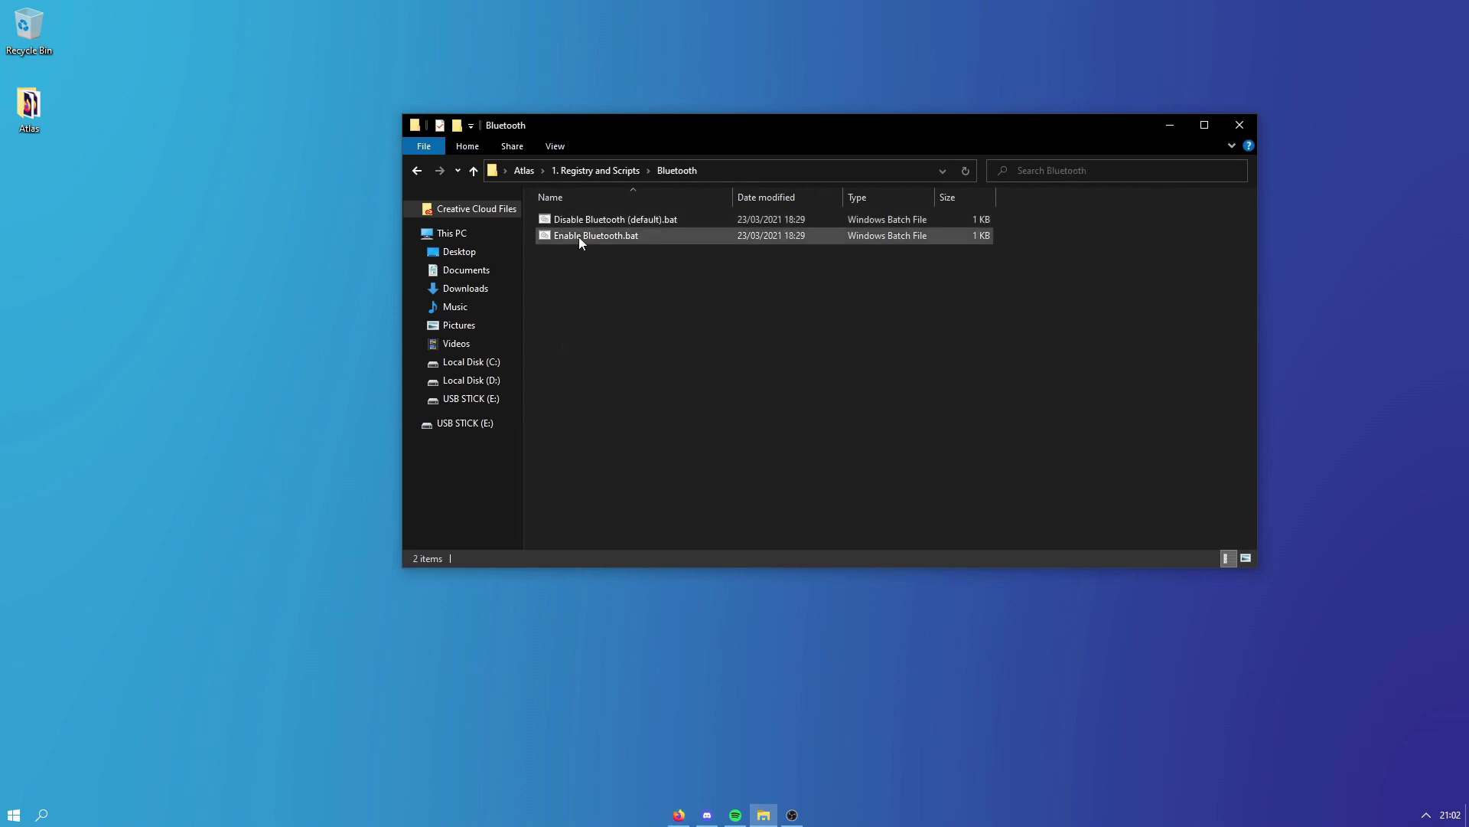
pyautogui.click(580, 236)
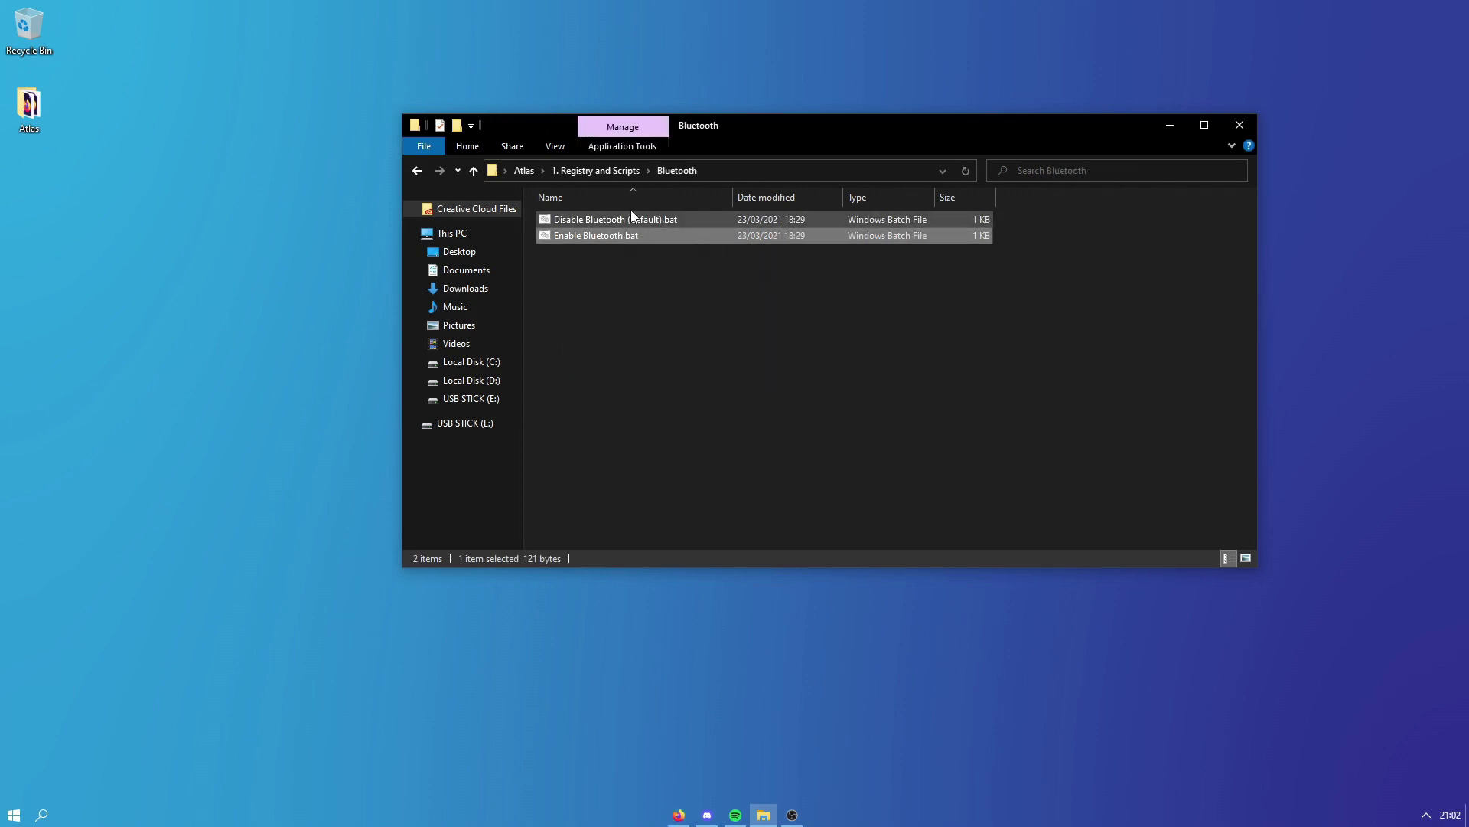
pyautogui.click(603, 169)
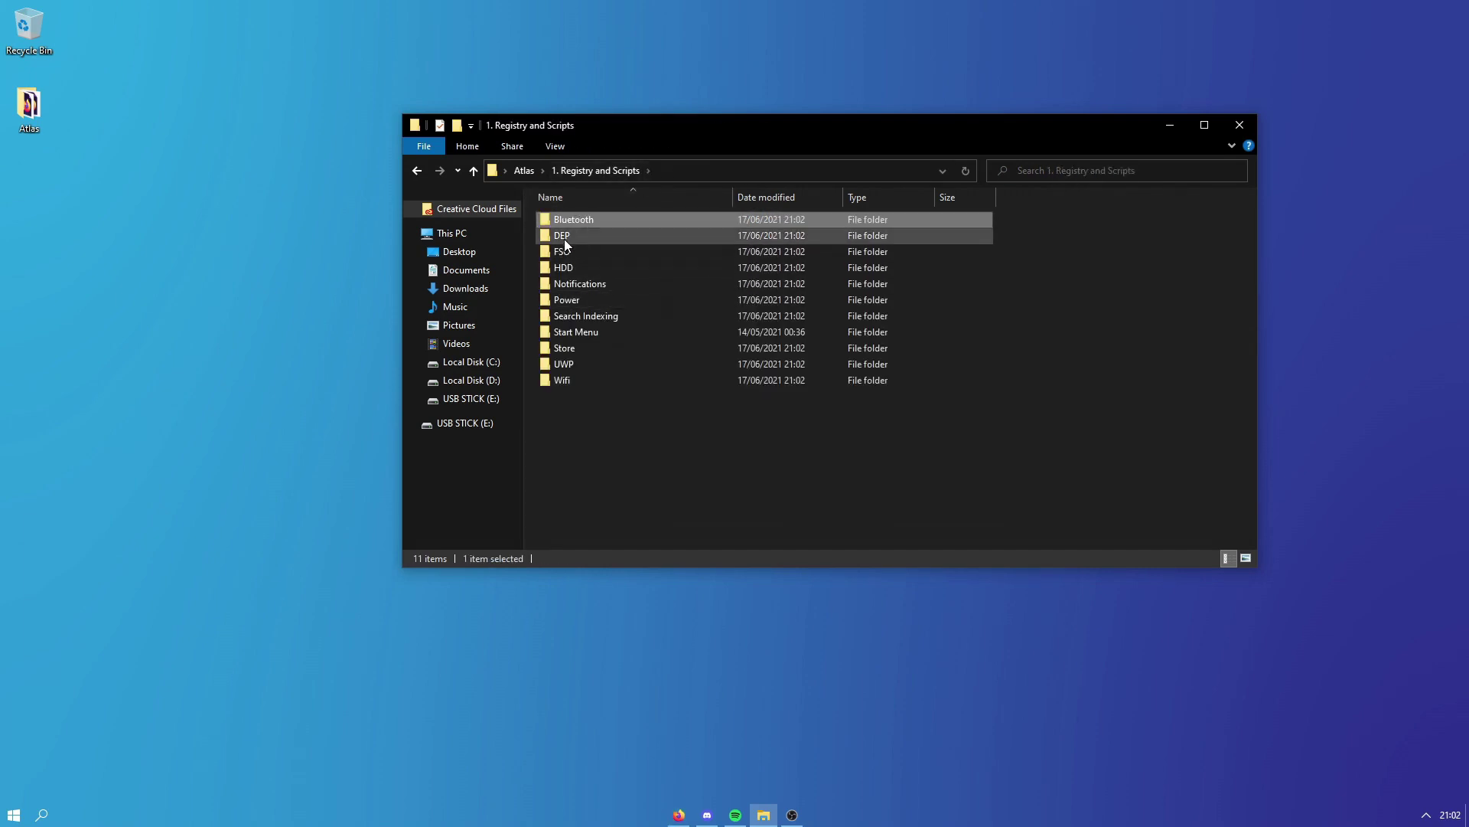
pyautogui.doubleClick(580, 240)
pyautogui.moveTo(631, 286); pyautogui.dragTo(615, 212)
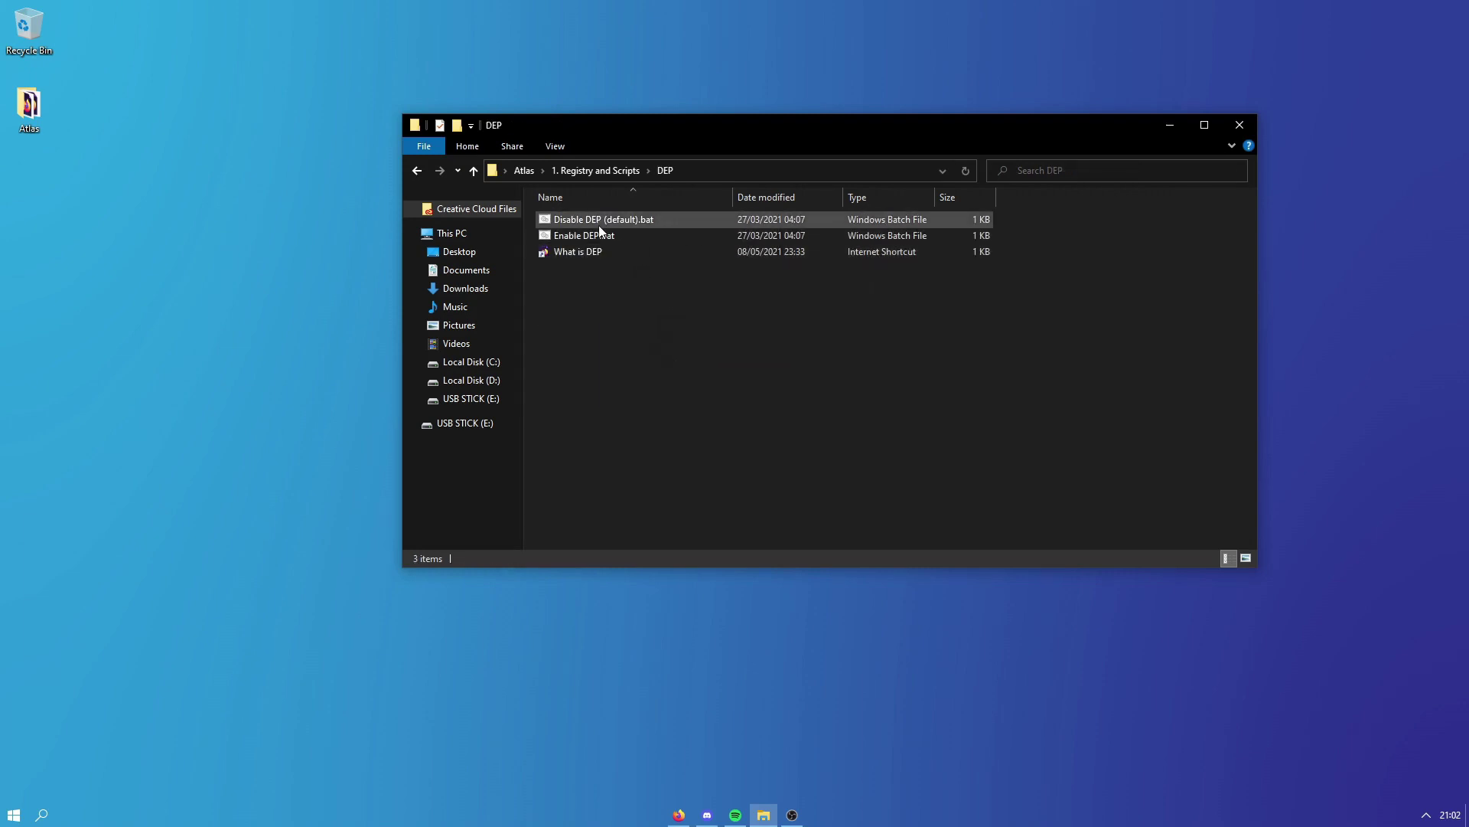
pyautogui.click(609, 233)
pyautogui.click(546, 253)
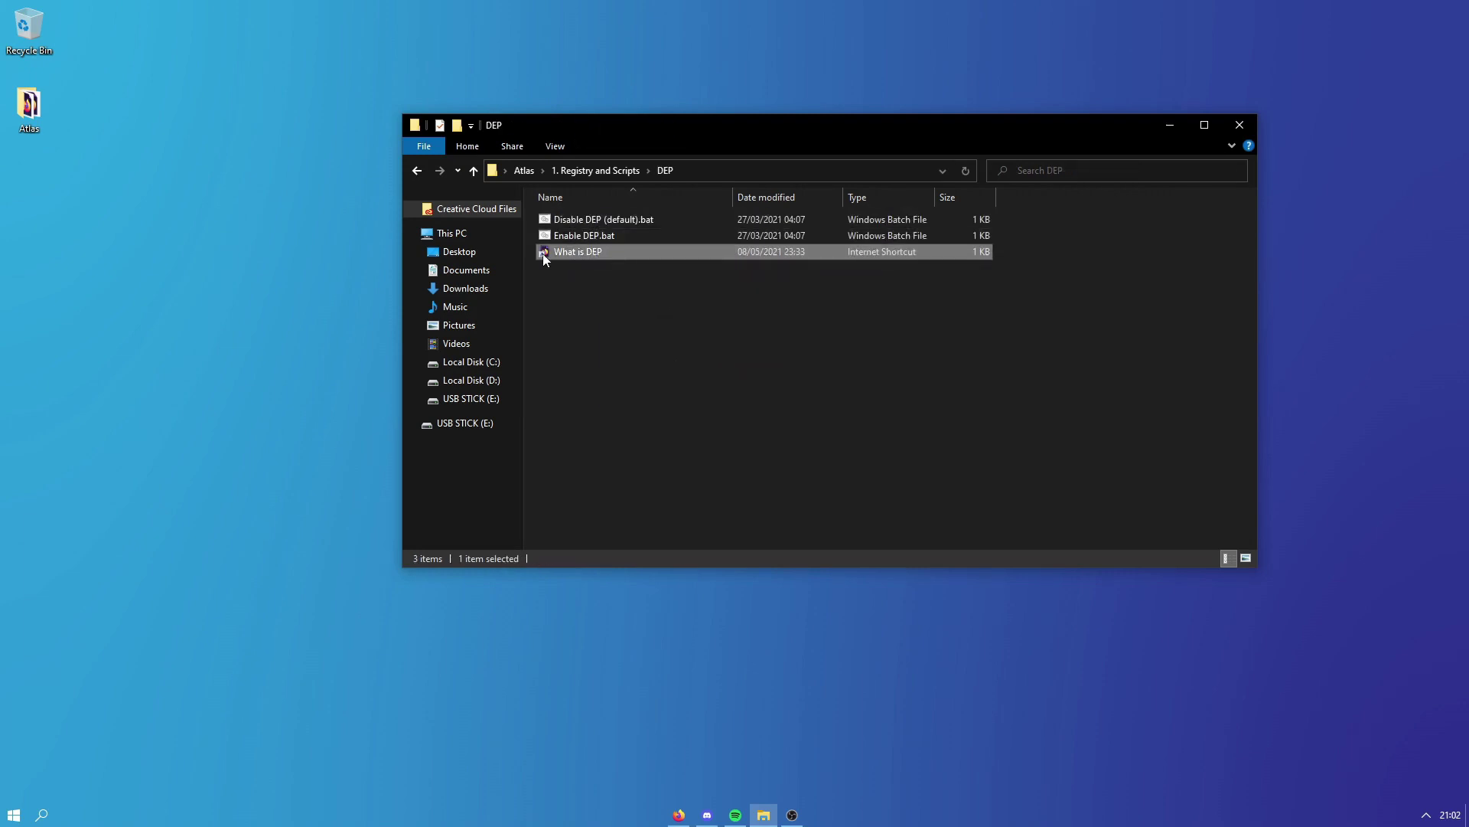
pyautogui.click(589, 237)
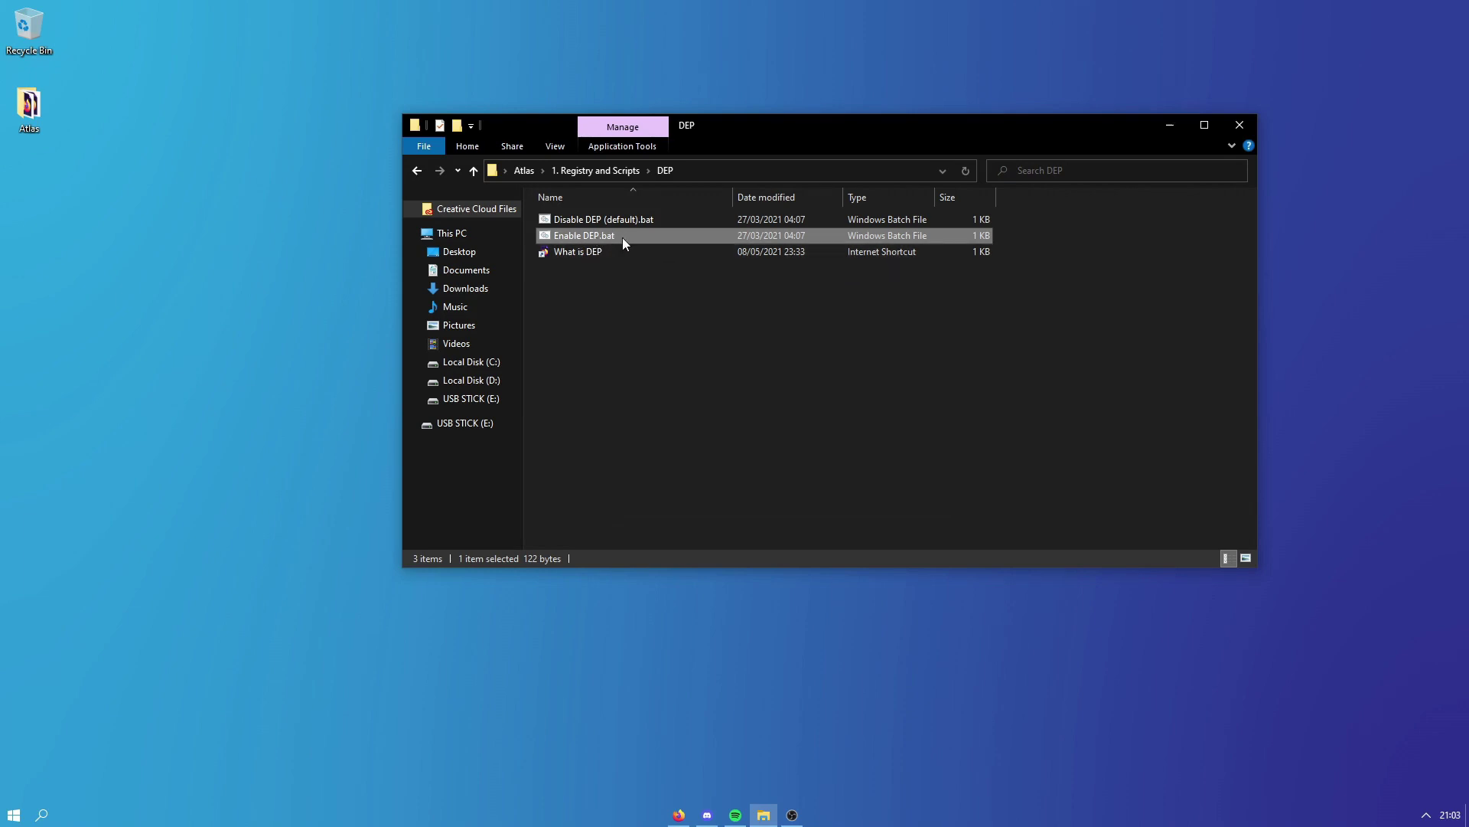
pyautogui.click(595, 170)
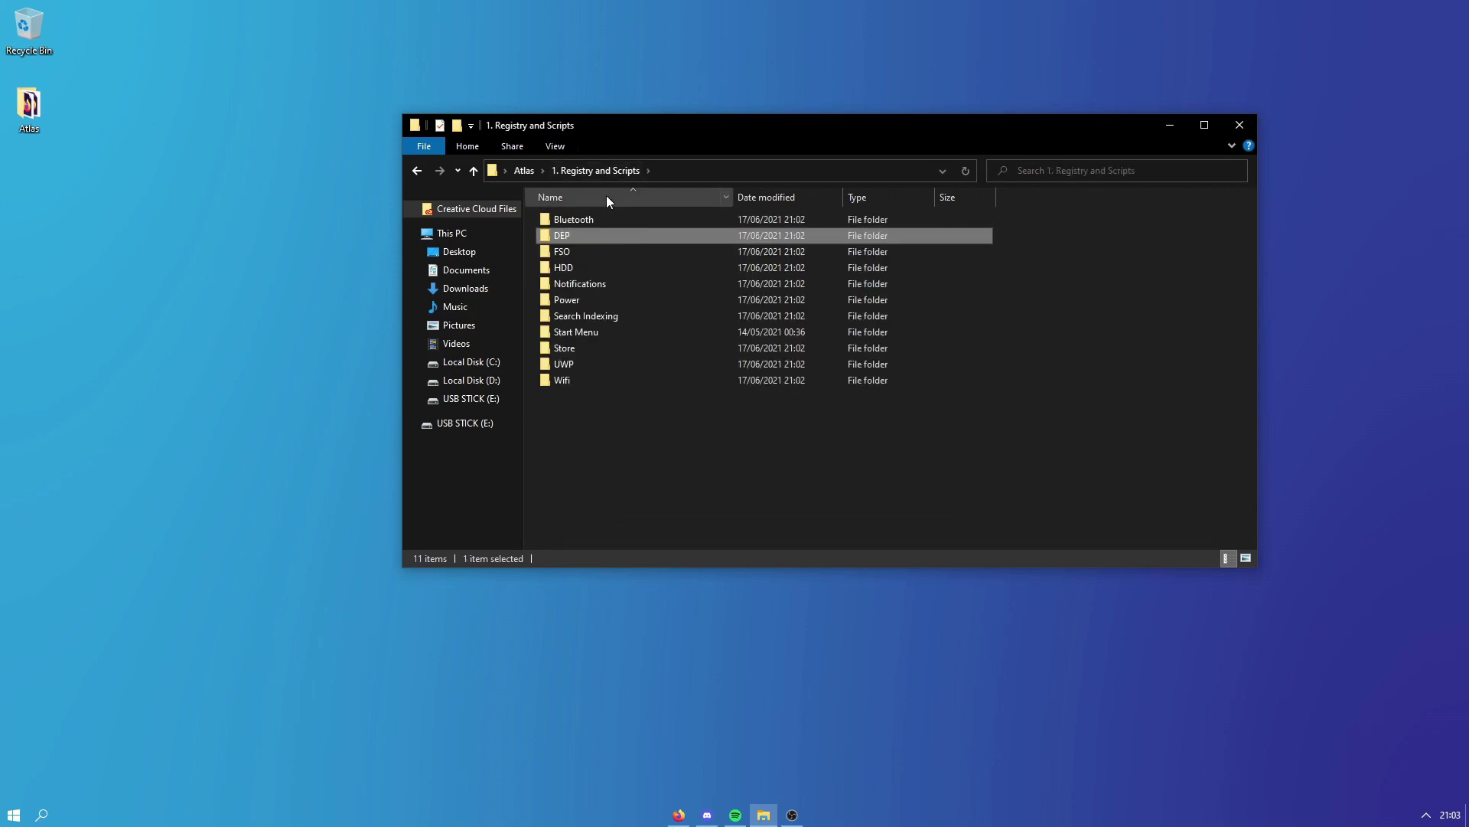
# Inspect the FSO folder and the HDD folder's Disable/Enable Prefetching scripts.
pyautogui.doubleClick(581, 251)
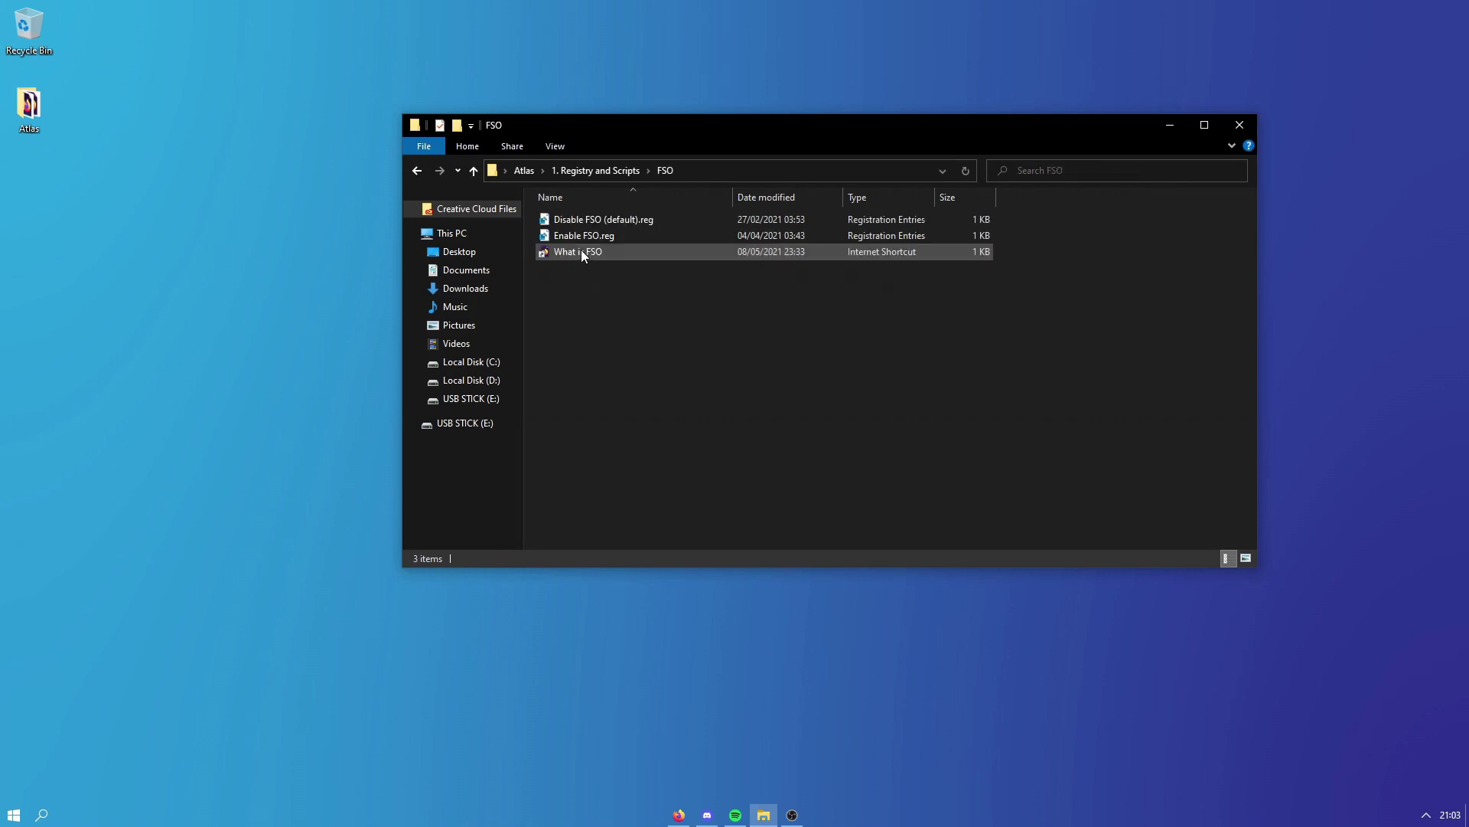
pyautogui.click(621, 221)
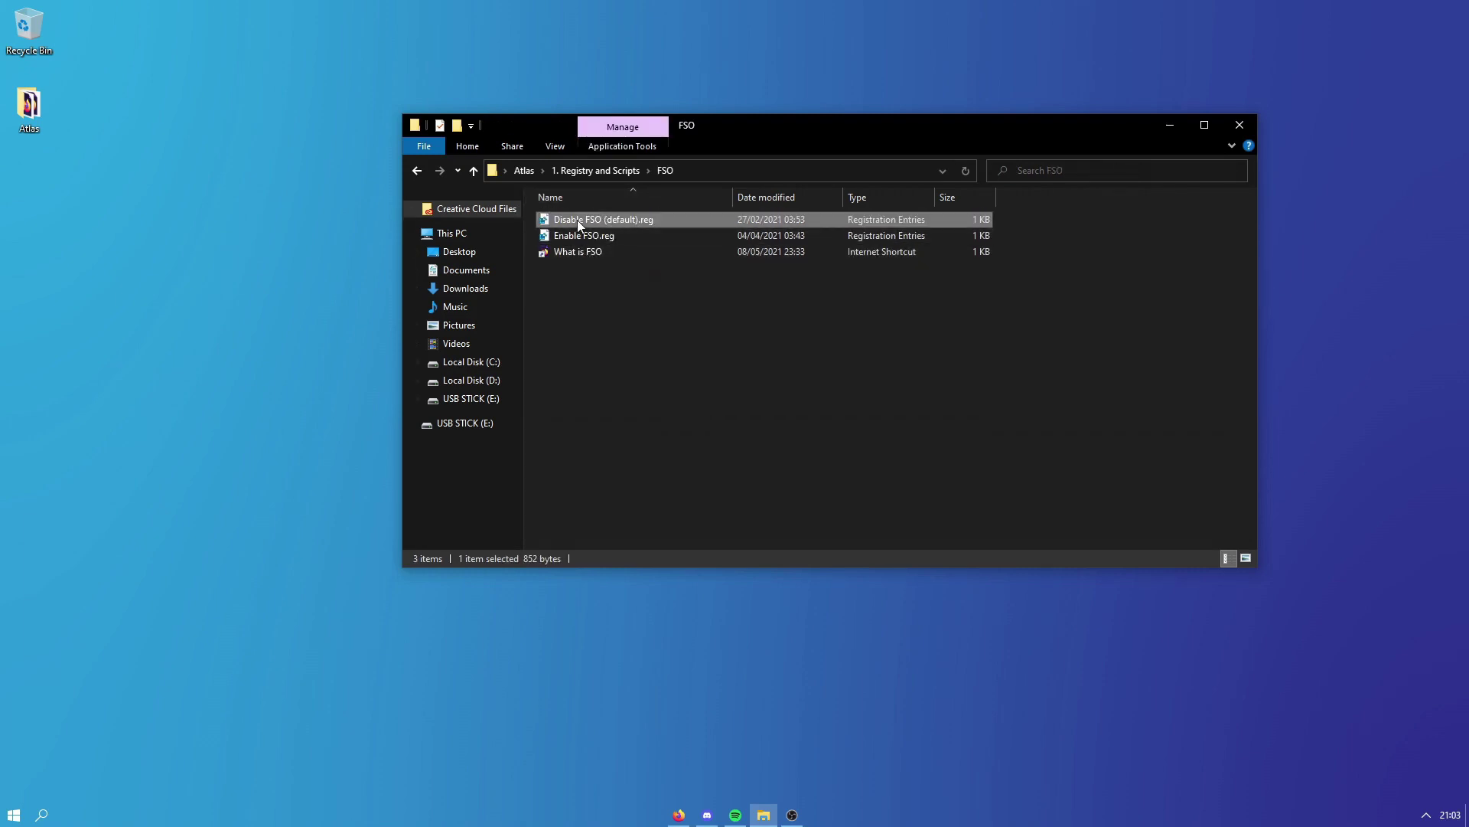
pyautogui.click(577, 249)
pyautogui.click(612, 172)
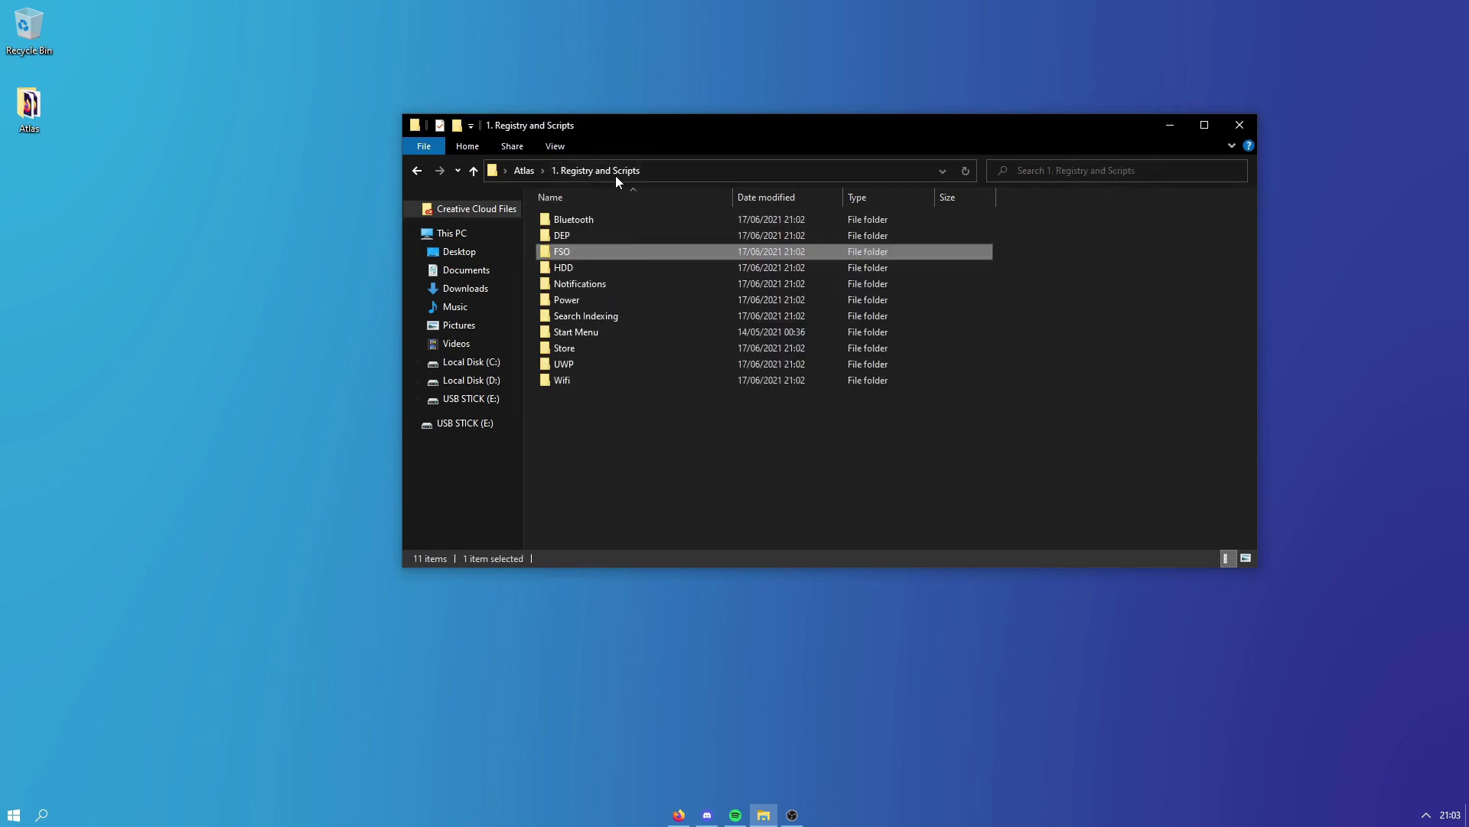
pyautogui.doubleClick(567, 267)
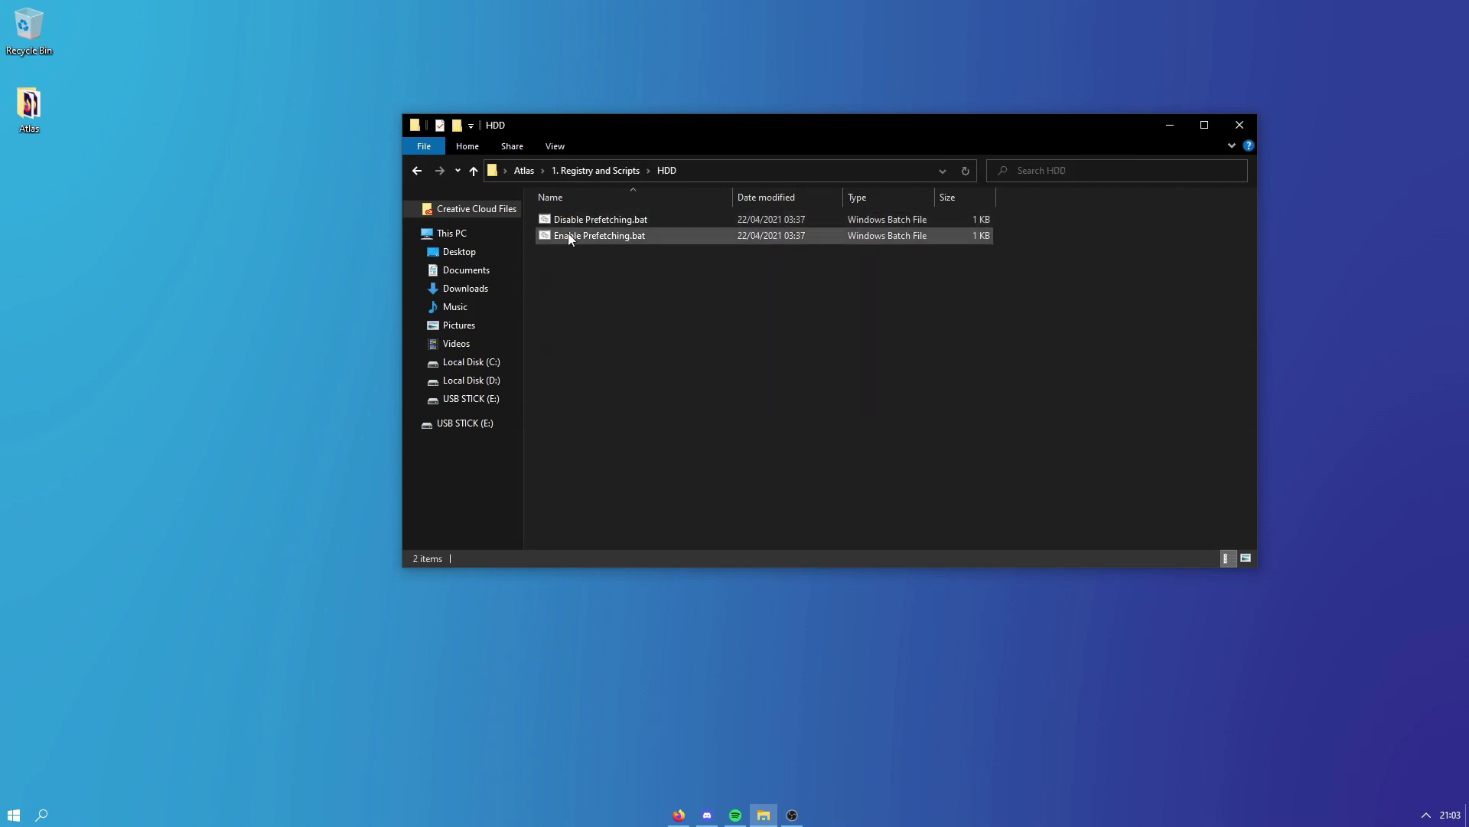
pyautogui.click(597, 220)
pyautogui.click(606, 237)
pyautogui.click(622, 170)
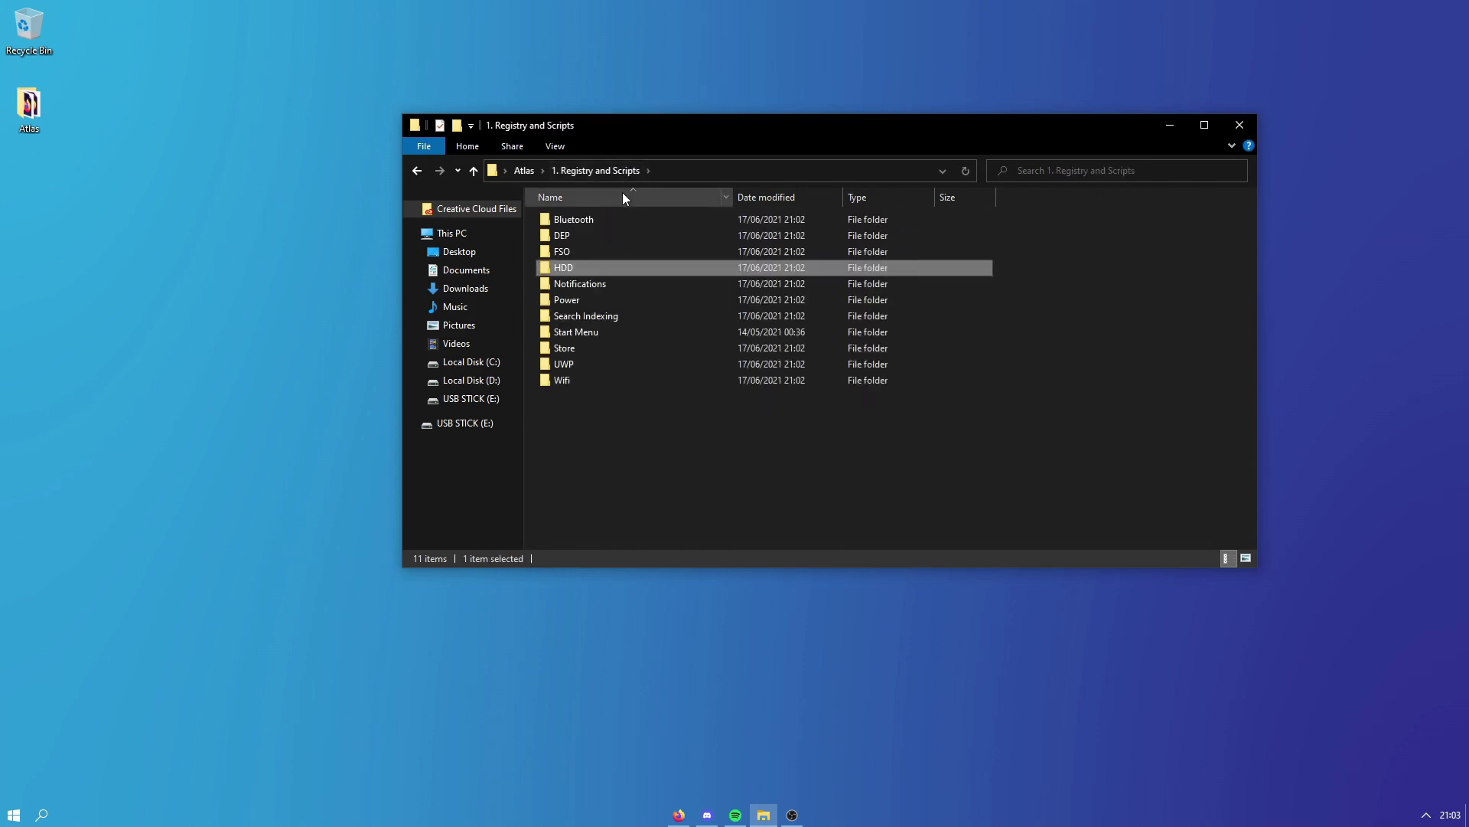
pyautogui.doubleClick(594, 267)
pyautogui.click(581, 235)
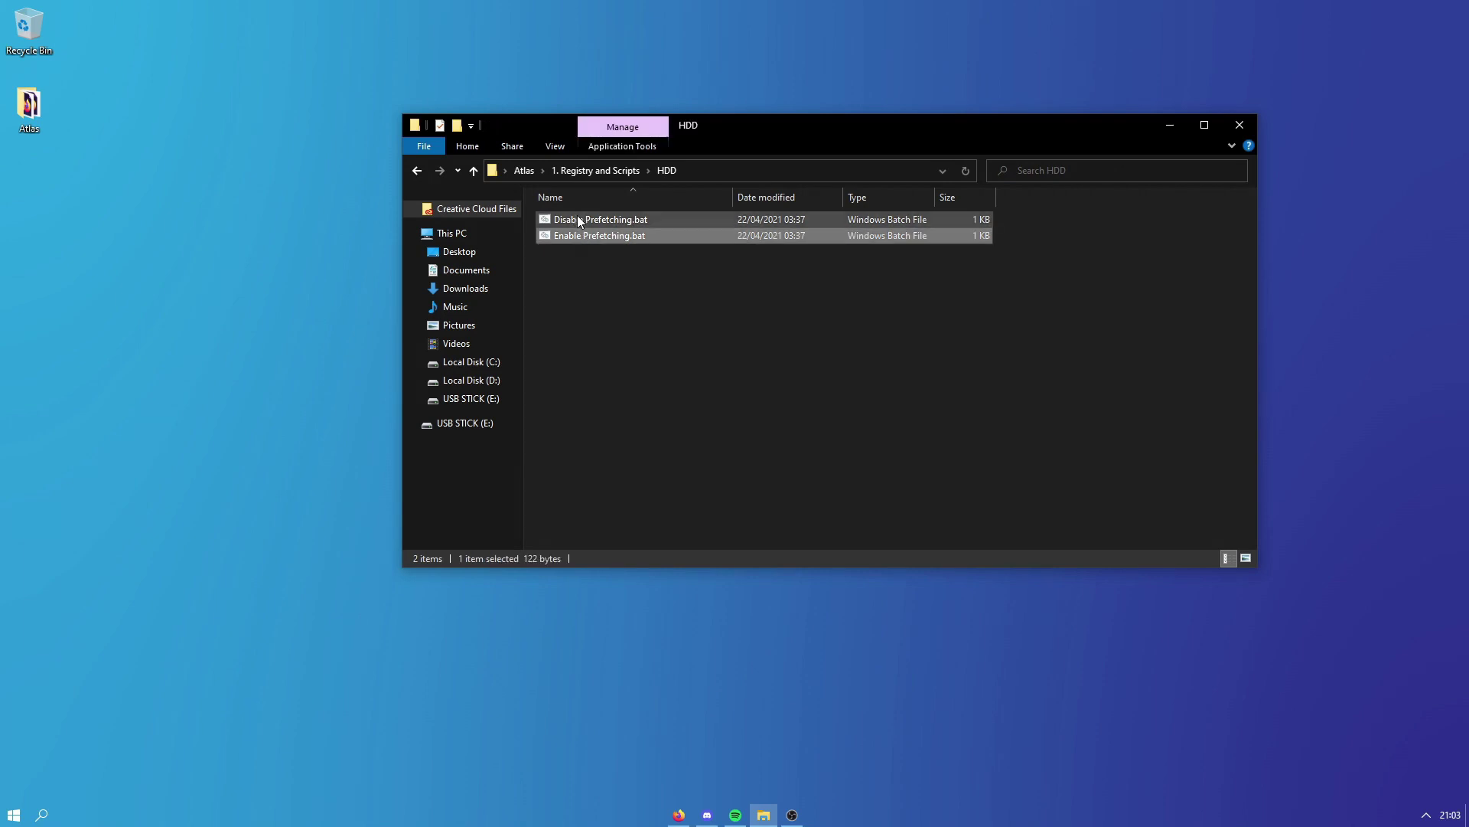
pyautogui.click(616, 170)
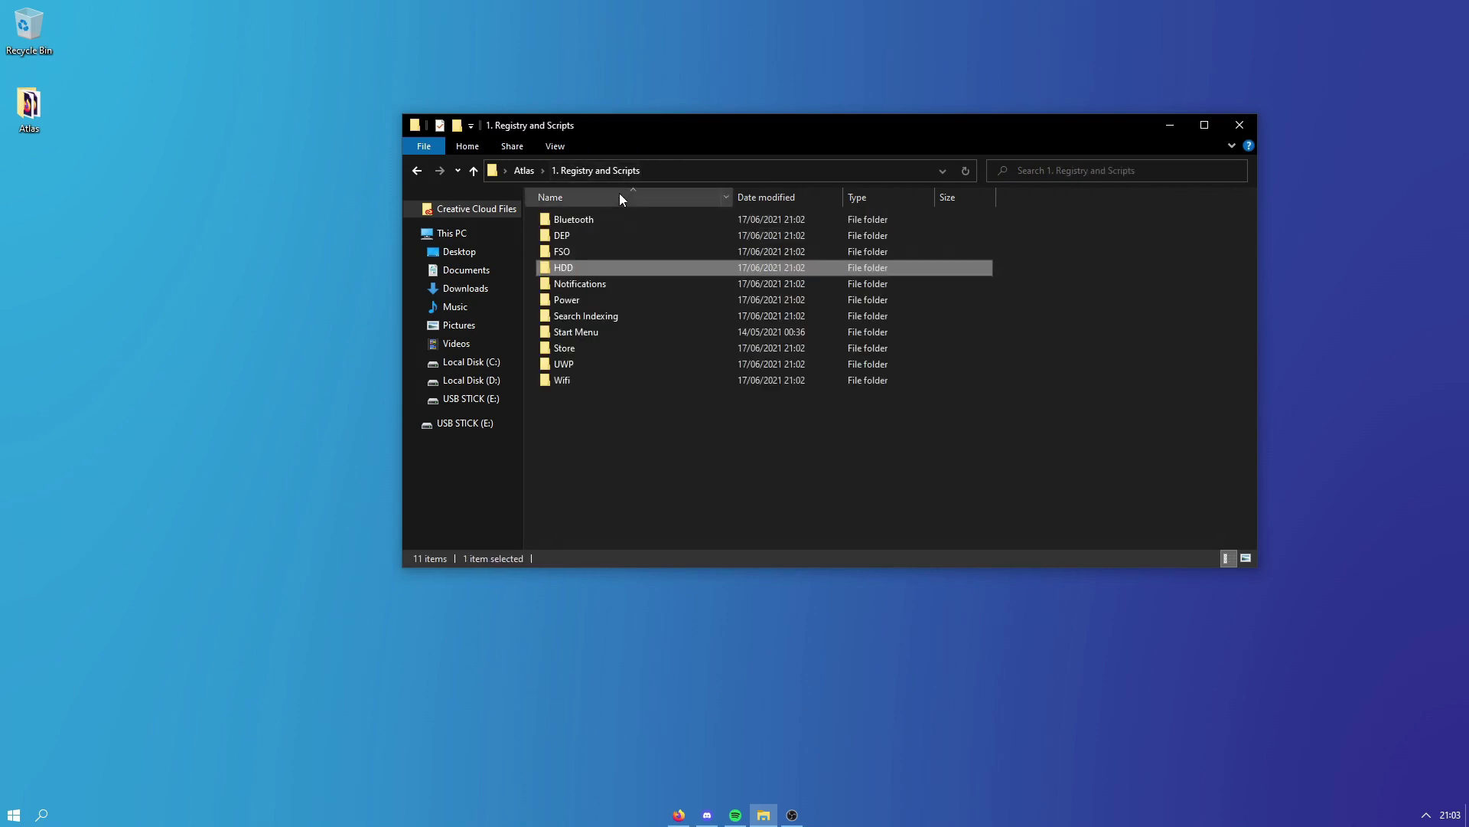
# Look through the Notifications, Power and Start Menu folders.
pyautogui.doubleClick(581, 283)
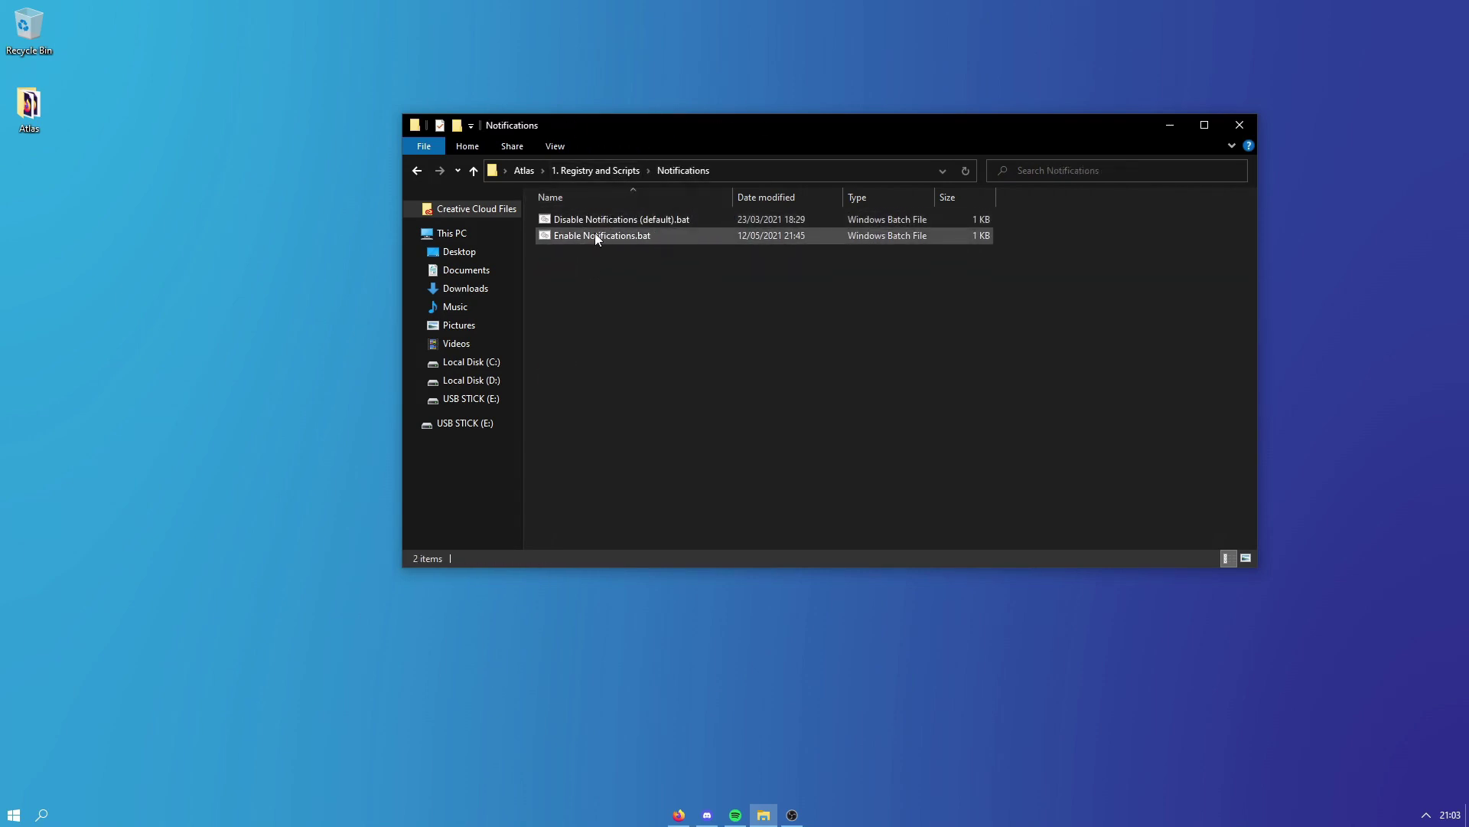
pyautogui.click(631, 168)
pyautogui.doubleClick(577, 305)
pyautogui.moveTo(581, 277); pyautogui.dragTo(605, 191)
pyautogui.click(613, 170)
pyautogui.click(599, 315)
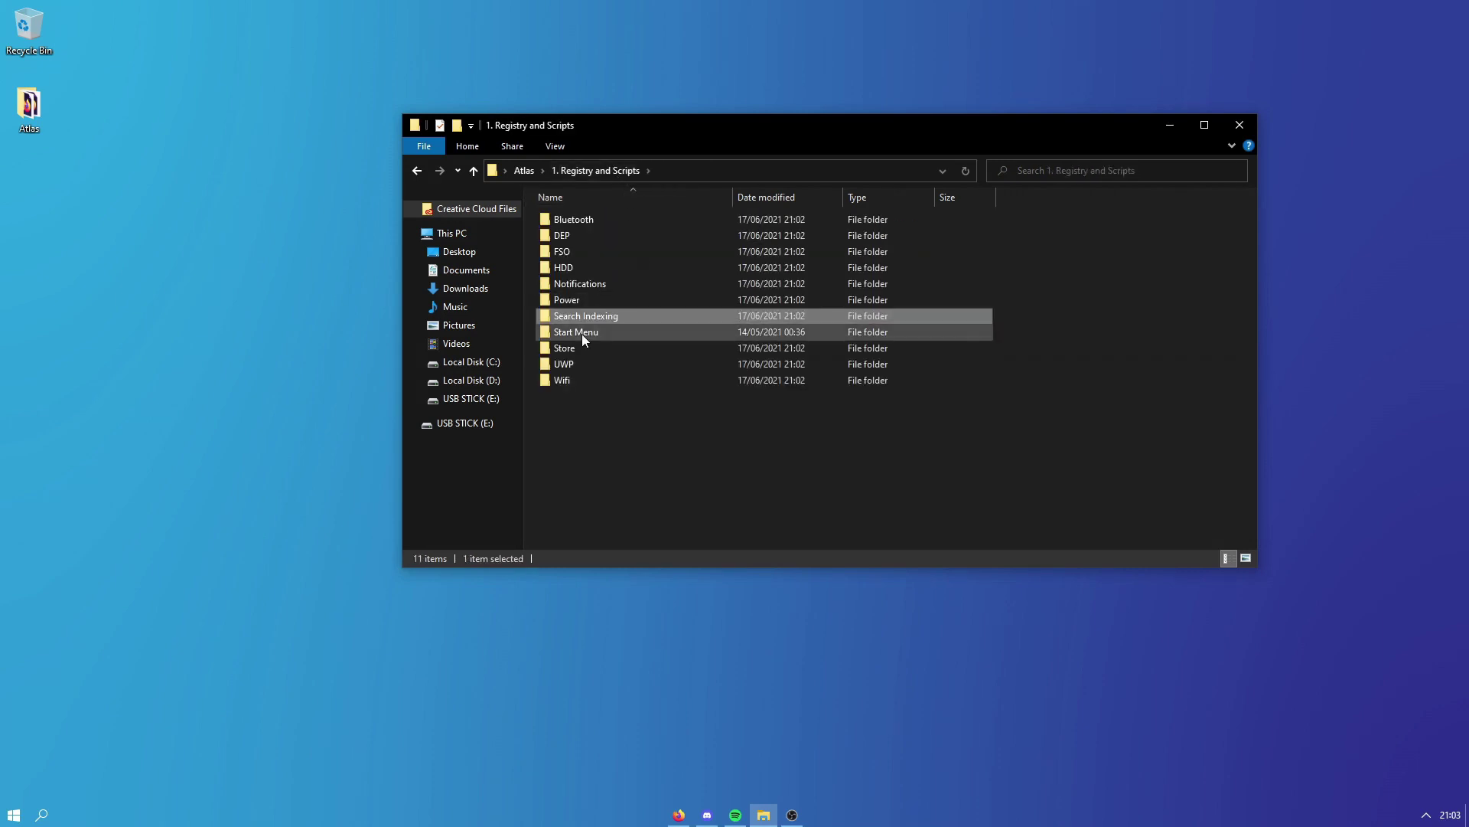
pyautogui.doubleClick(581, 332)
pyautogui.click(627, 170)
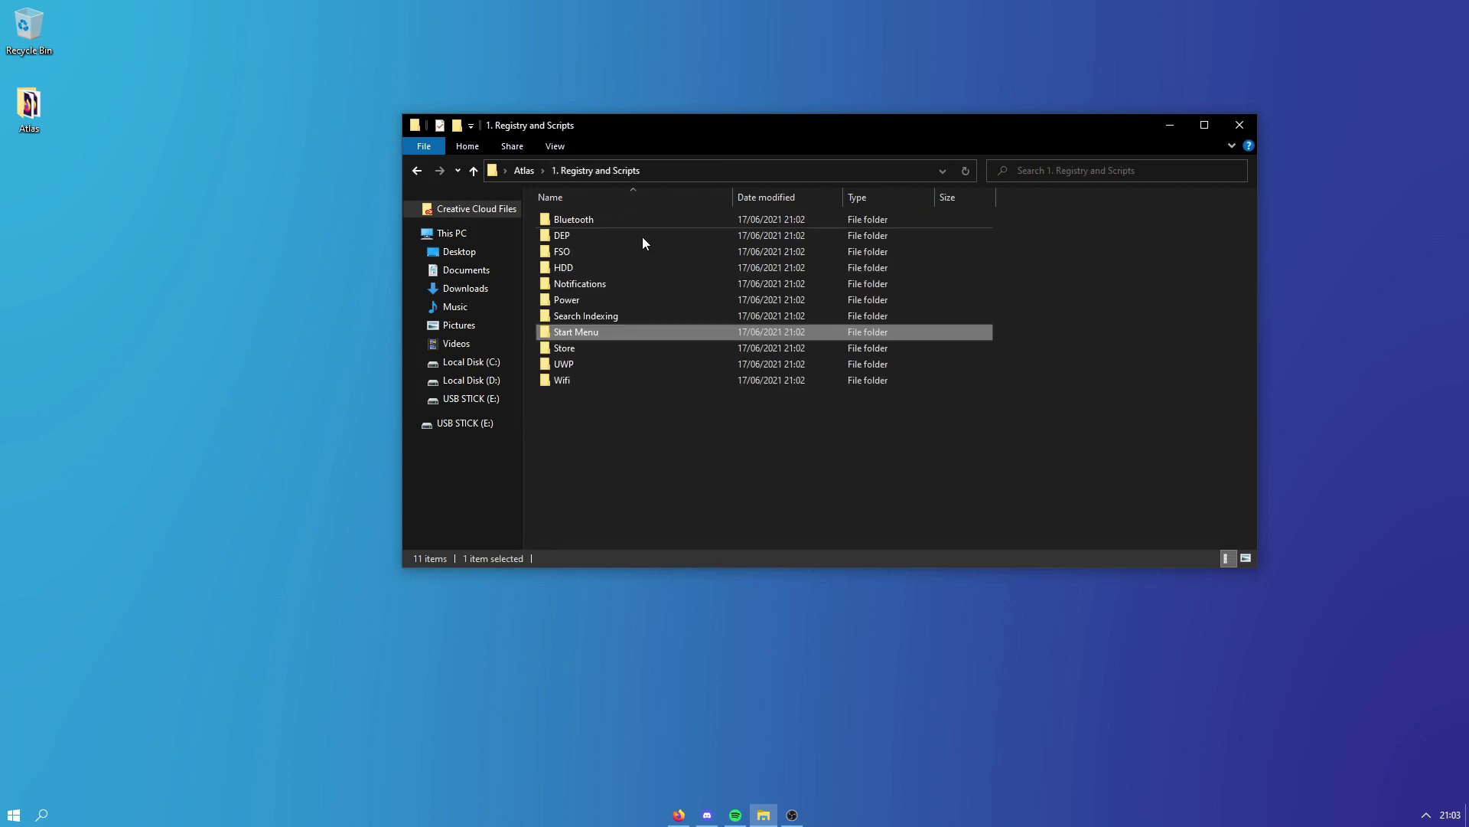
pyautogui.press('super')
# Look through the Store, UWP and Wifi folders and their scripts.
pyautogui.moveTo(608, 346); pyautogui.dragTo(628, 192)
pyautogui.doubleClick(585, 346)
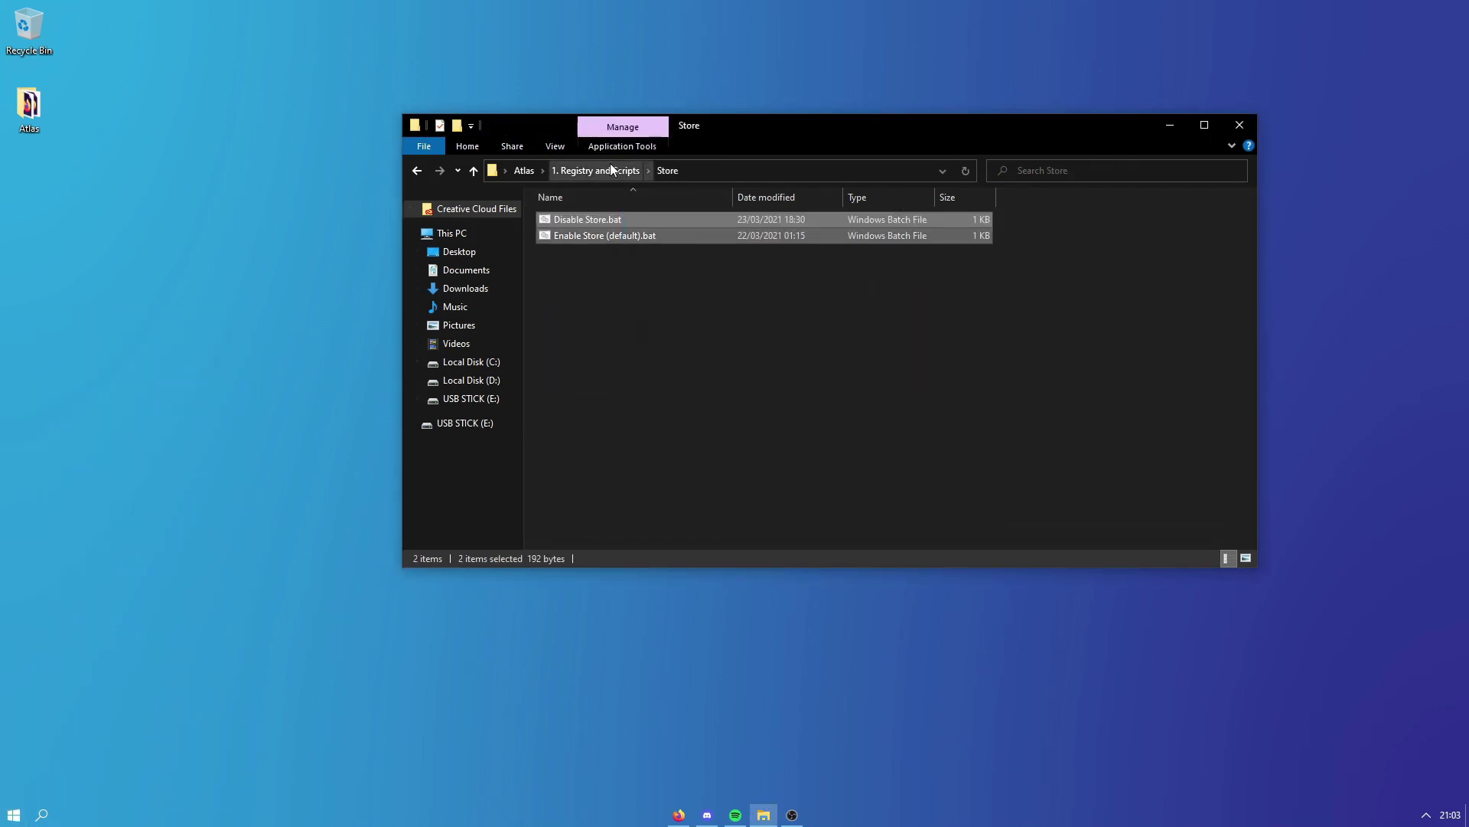
pyautogui.click(606, 170)
pyautogui.doubleClick(568, 364)
pyautogui.moveTo(613, 407); pyautogui.dragTo(635, 229)
pyautogui.click(672, 402)
pyautogui.click(577, 172)
pyautogui.doubleClick(564, 384)
pyautogui.moveTo(691, 420); pyautogui.dragTo(657, 201)
pyautogui.click(604, 170)
# Review all 11 Registry and Scripts folders together, then close the window.
pyautogui.moveTo(911, 467); pyautogui.dragTo(734, 214)
pyautogui.click(867, 482)
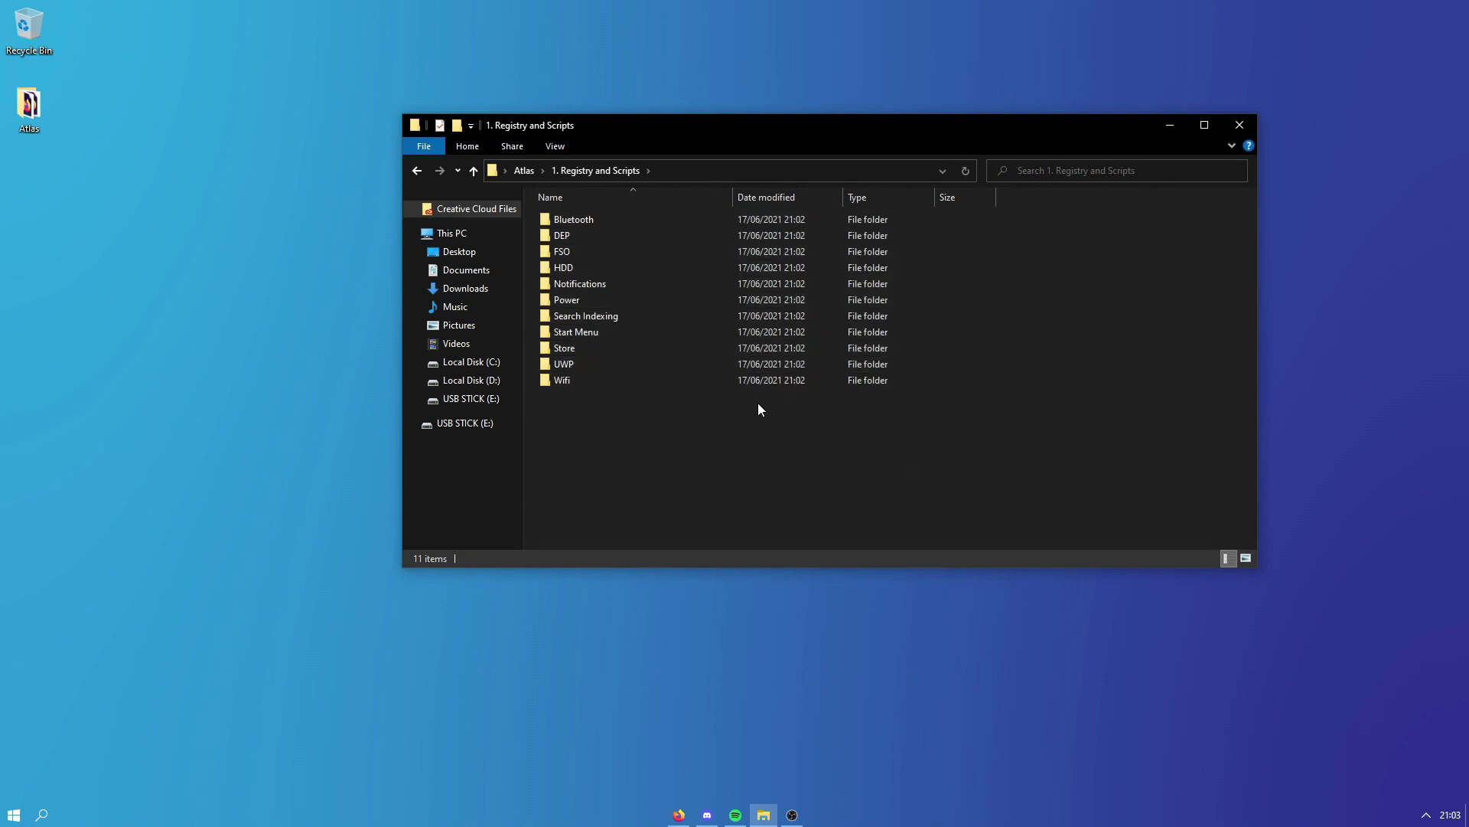
pyautogui.moveTo(748, 443); pyautogui.dragTo(590, 197)
pyautogui.click(989, 377)
pyautogui.click(1240, 125)
# Open Atlas's 2. Tools folder and view the contents of Archive tools.
pyautogui.doubleClick(29, 107)
pyautogui.click(580, 238)
pyautogui.doubleClick(608, 242)
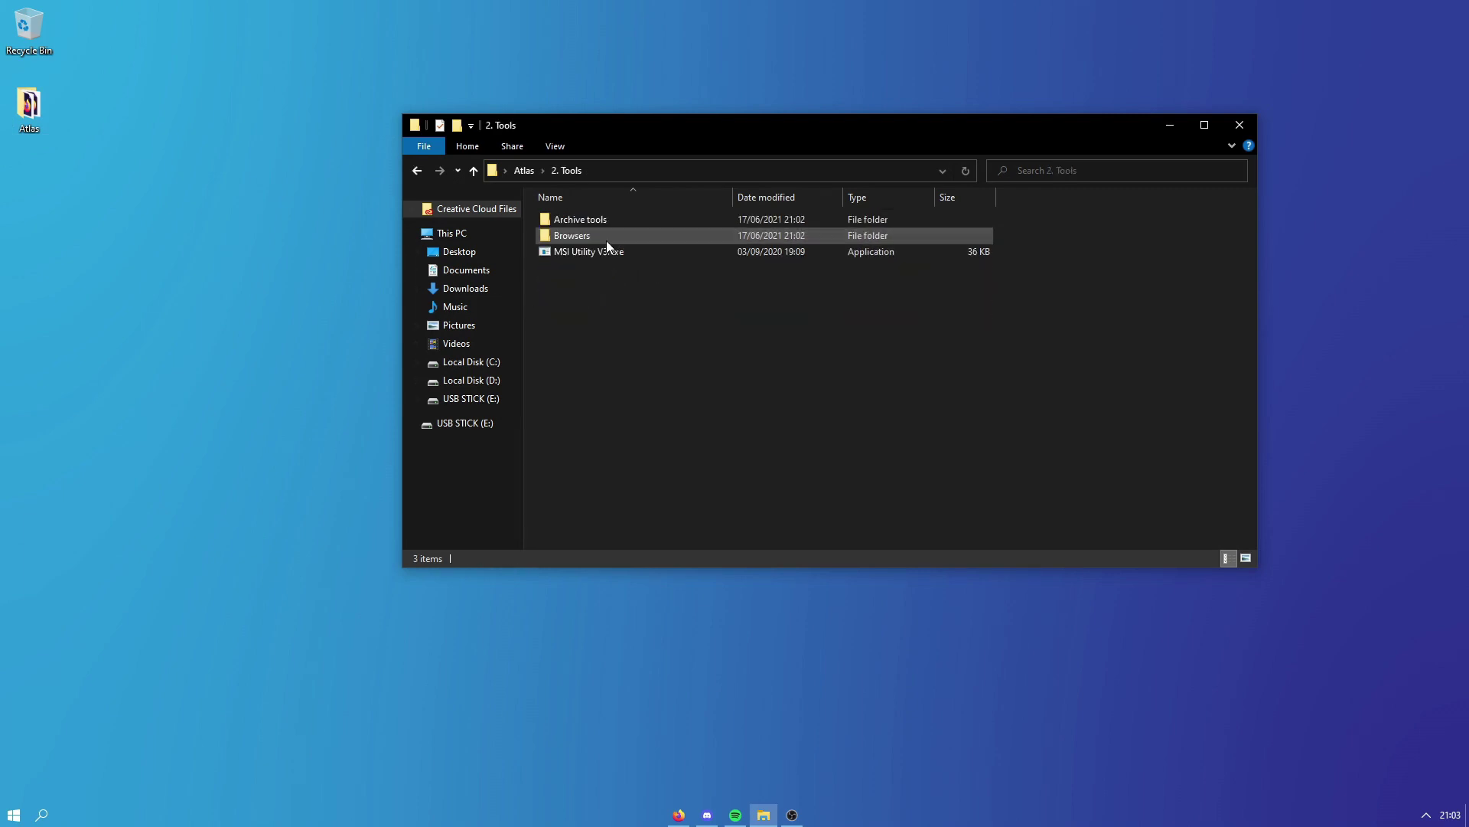
pyautogui.click(603, 219)
pyautogui.doubleClick(603, 219)
pyautogui.hotkey('ctrl', 'a')
pyautogui.click(658, 297)
# Revisit Archive tools, then view the browser shortcuts in the Browsers folder.
pyautogui.click(566, 170)
pyautogui.doubleClick(583, 219)
pyautogui.click(597, 218)
pyautogui.click(566, 170)
pyautogui.doubleClick(582, 235)
pyautogui.moveTo(609, 295); pyautogui.dragTo(638, 292)
pyautogui.click(558, 170)
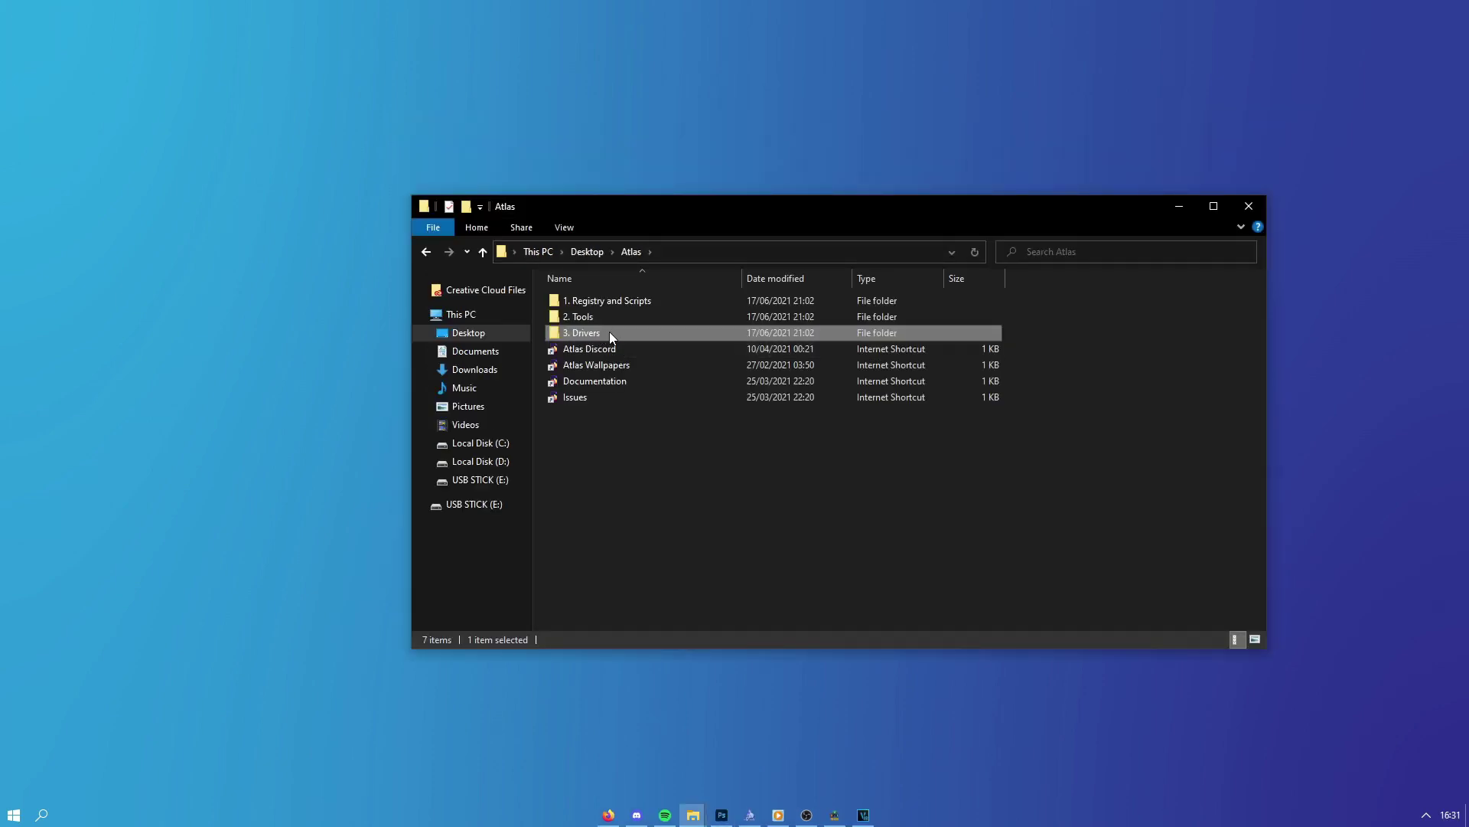
# Check GPU Drivers, NVCleanstall_1.8.0.exe and the SDIO shortcut in 3. Drivers, then close it.
pyautogui.doubleClick(609, 332)
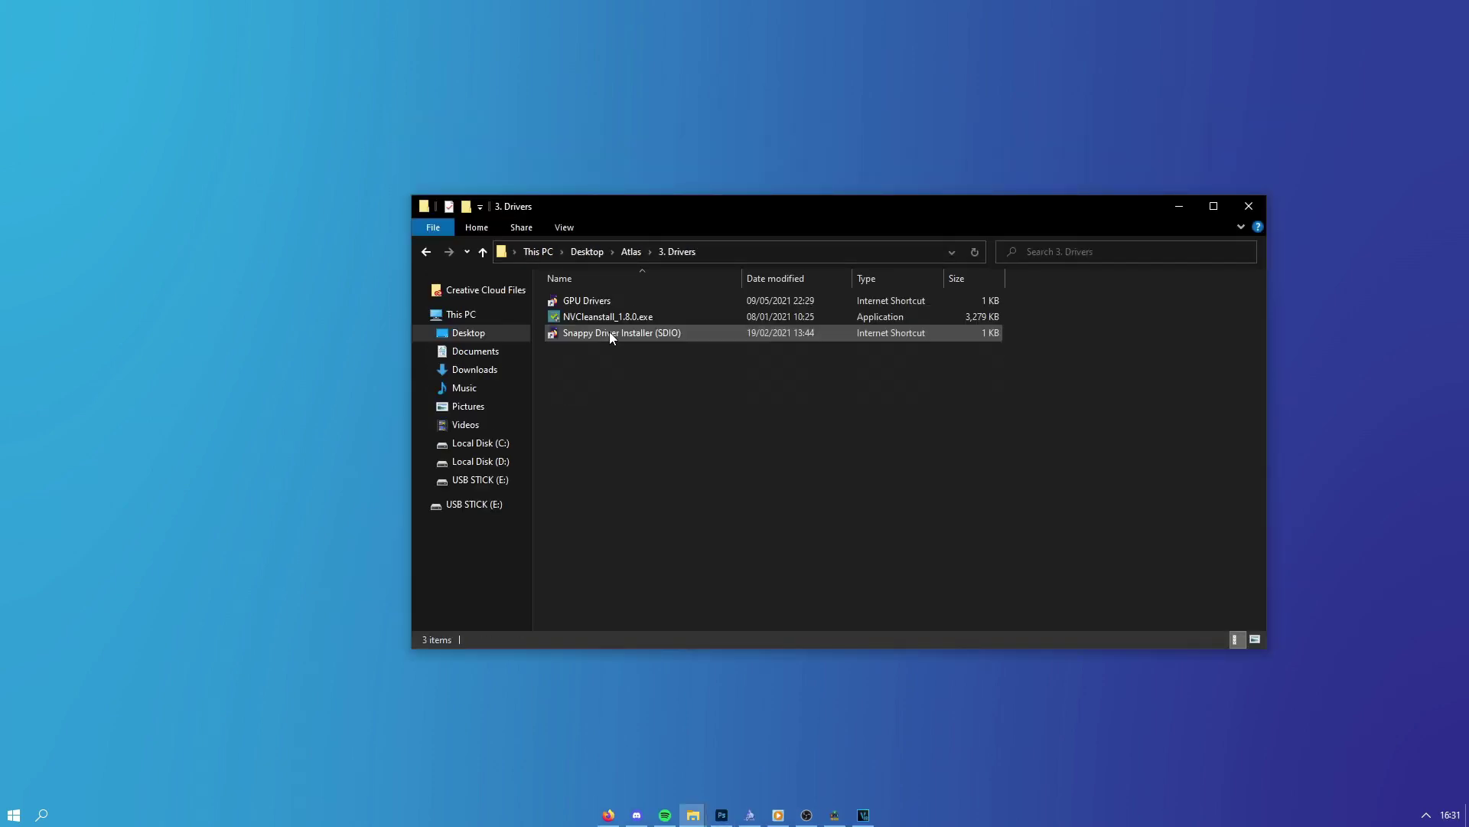
pyautogui.click(596, 300)
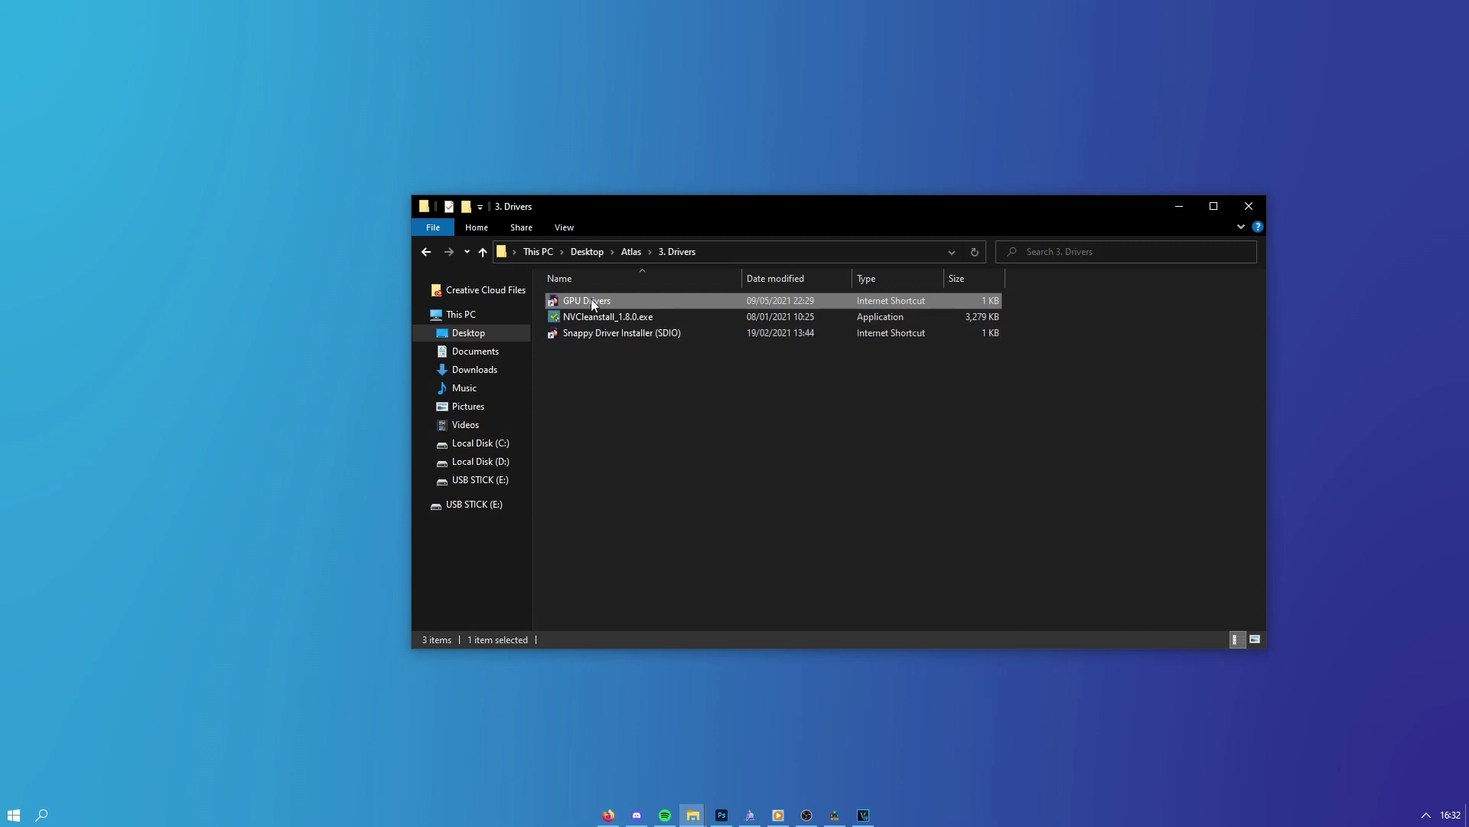
pyautogui.click(575, 317)
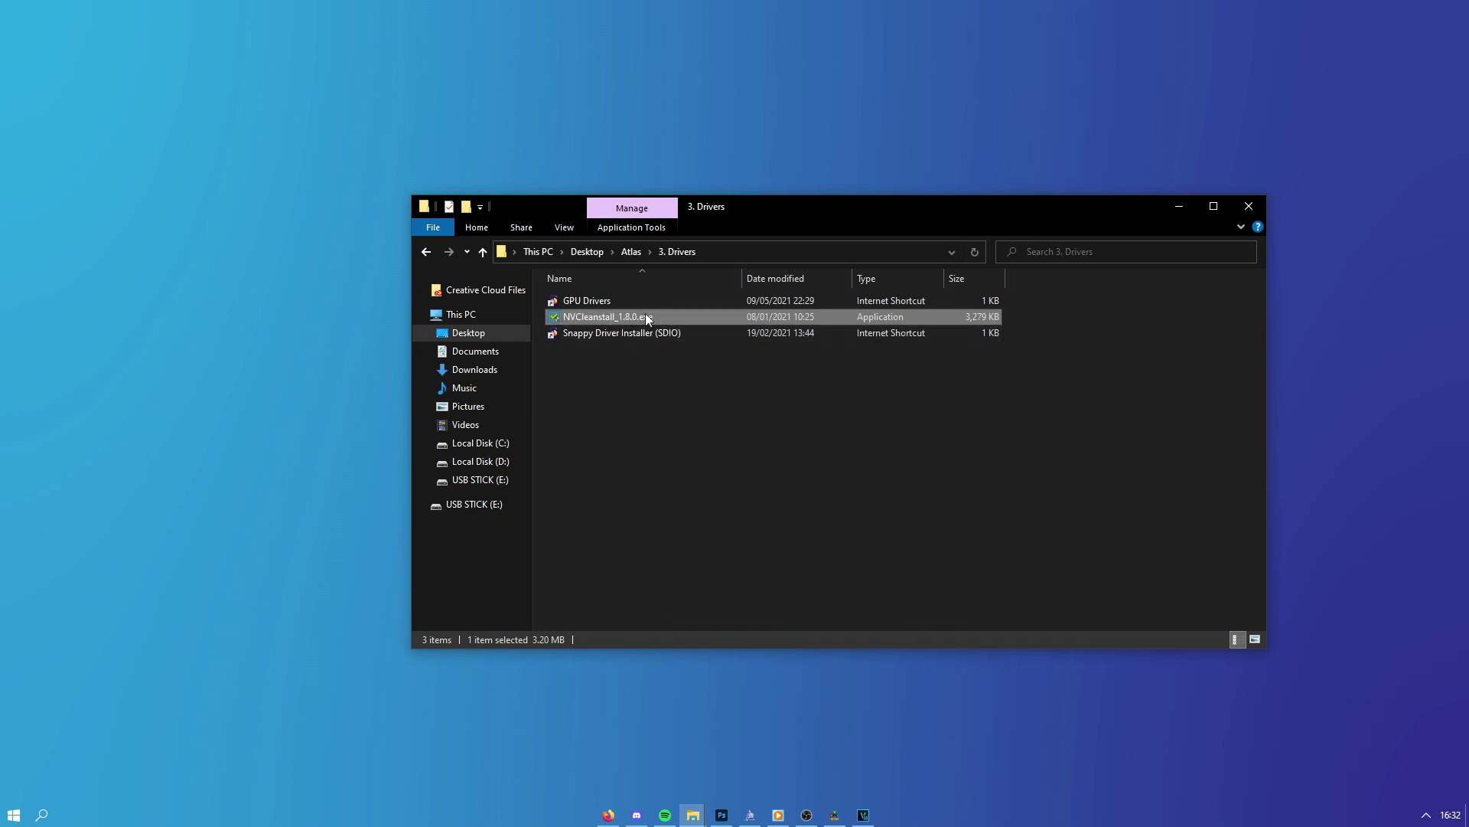
pyautogui.click(664, 332)
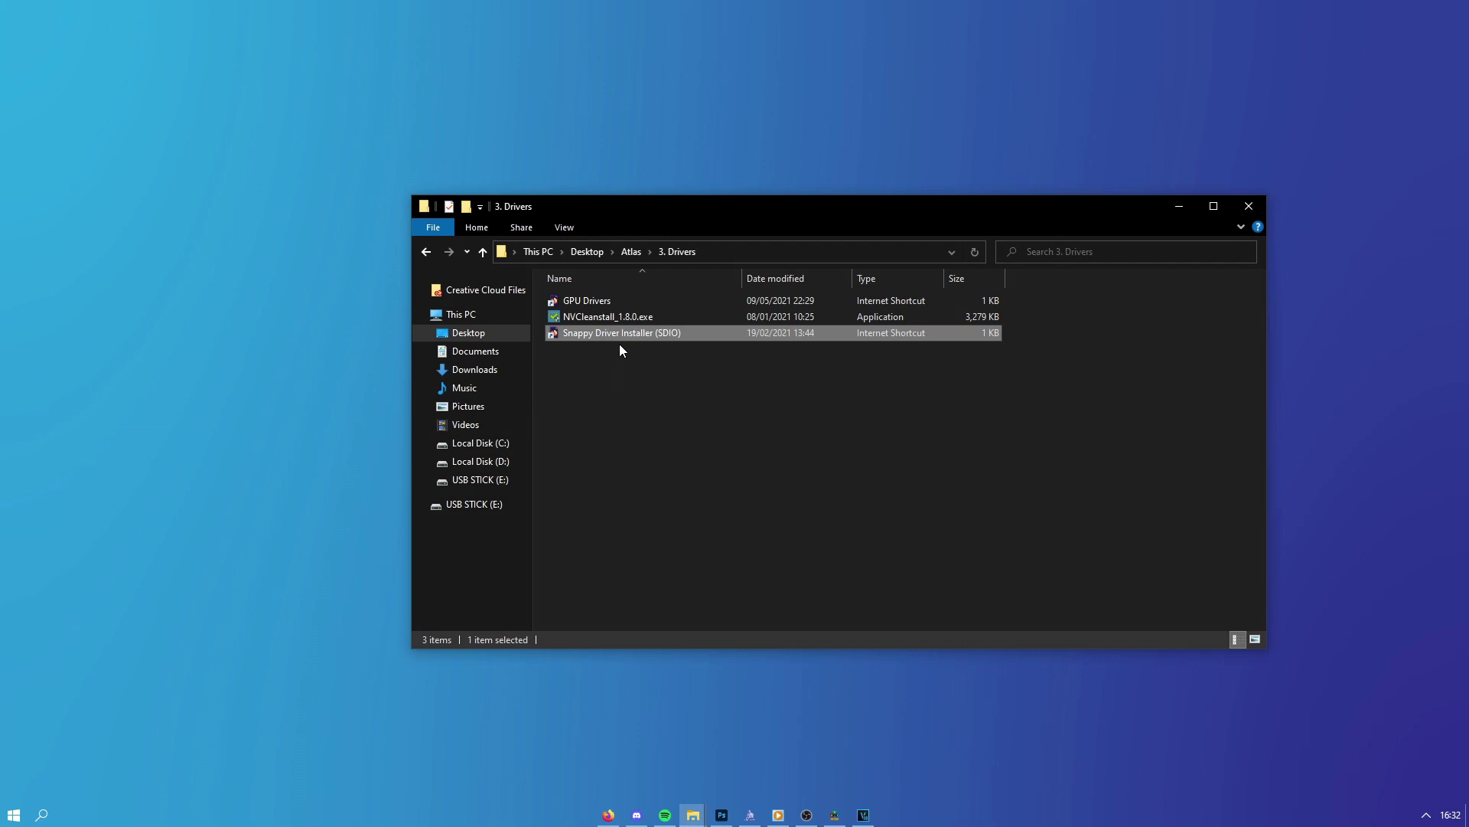
pyautogui.click(646, 370)
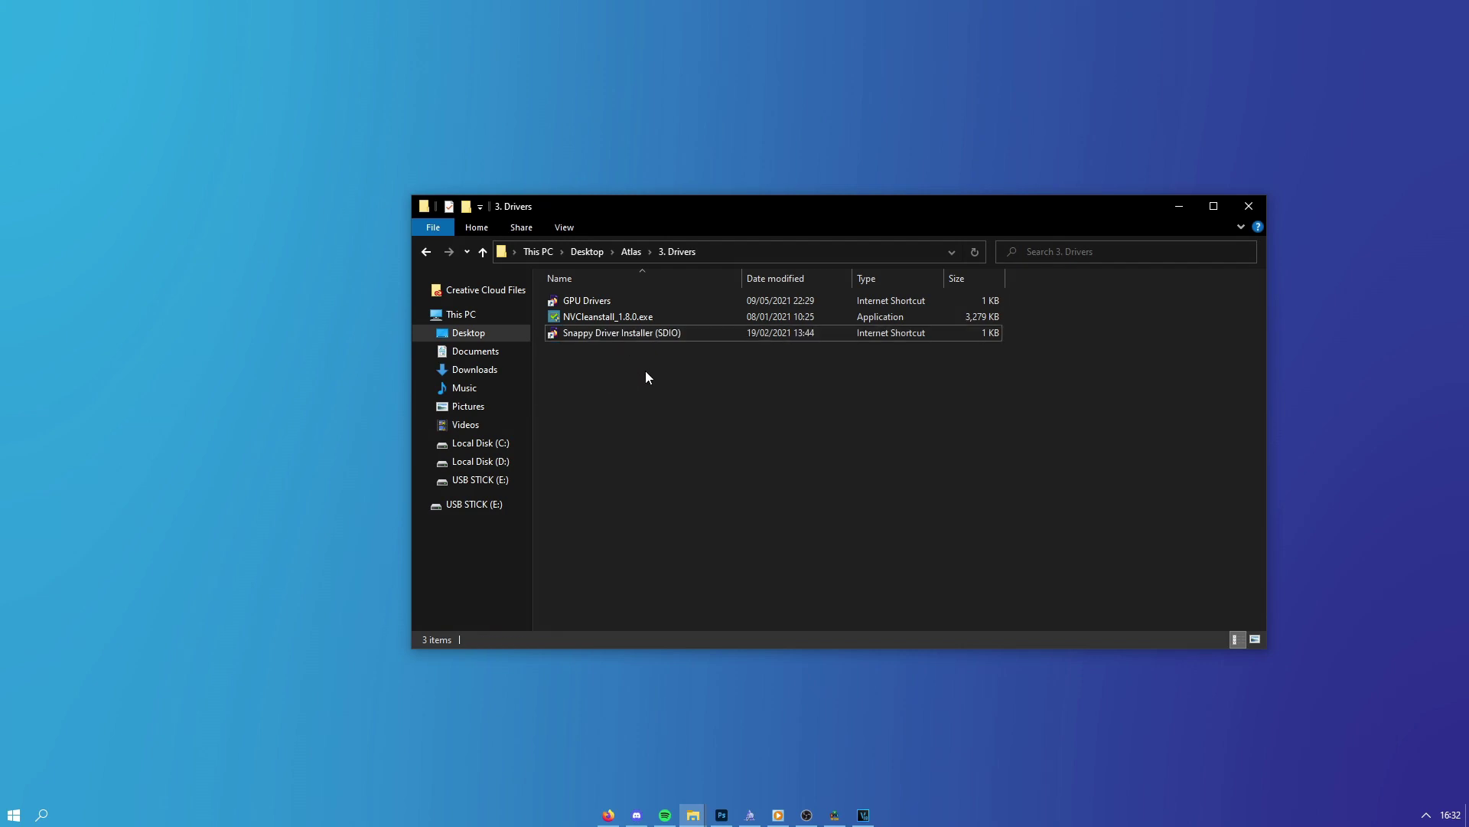
pyautogui.click(1246, 214)
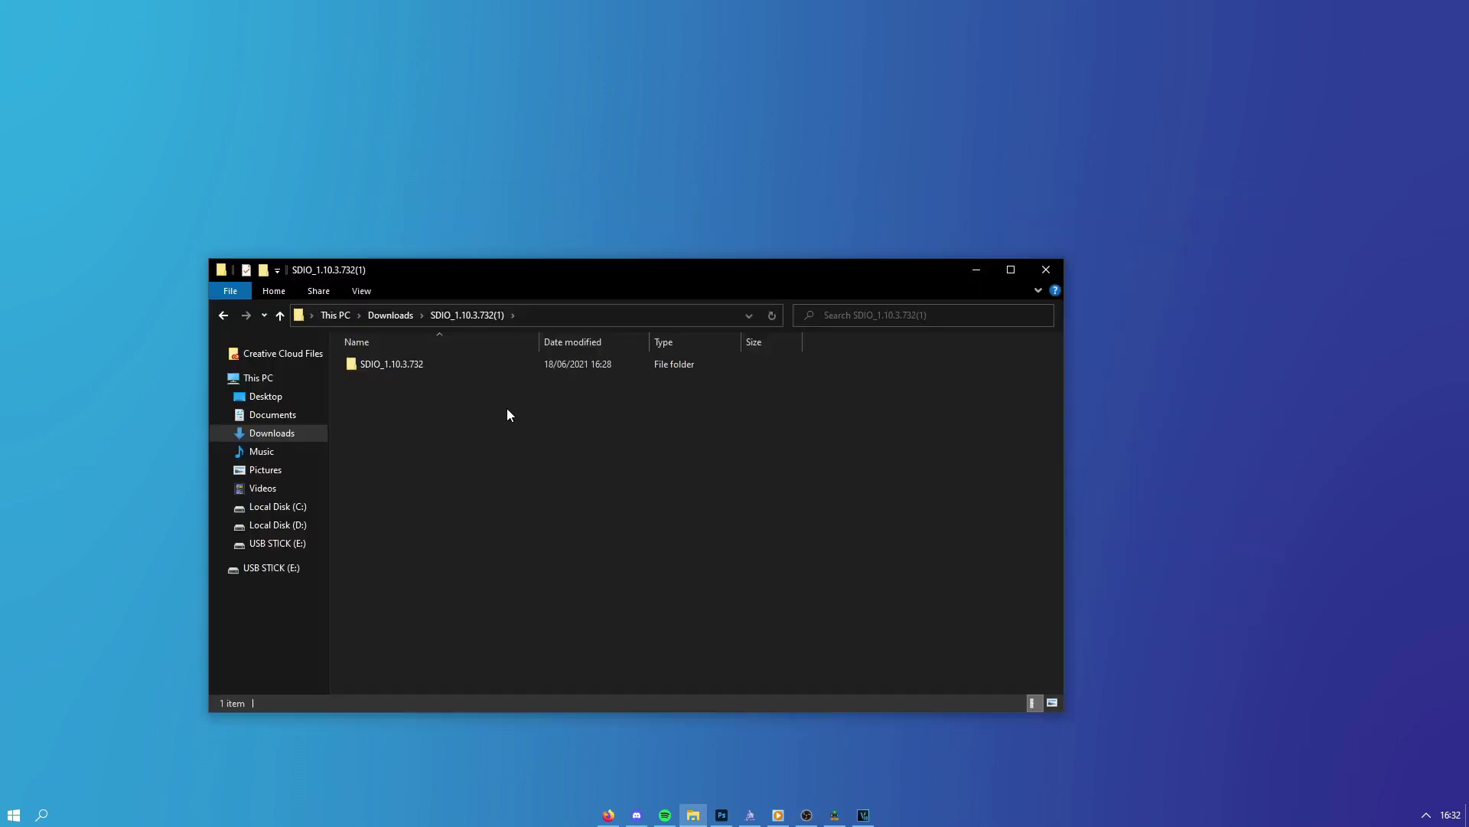
# Run SDIO_x64_R732.exe from the SDIO_1.10.3.732 folder as administrator.
pyautogui.doubleClick(427, 364)
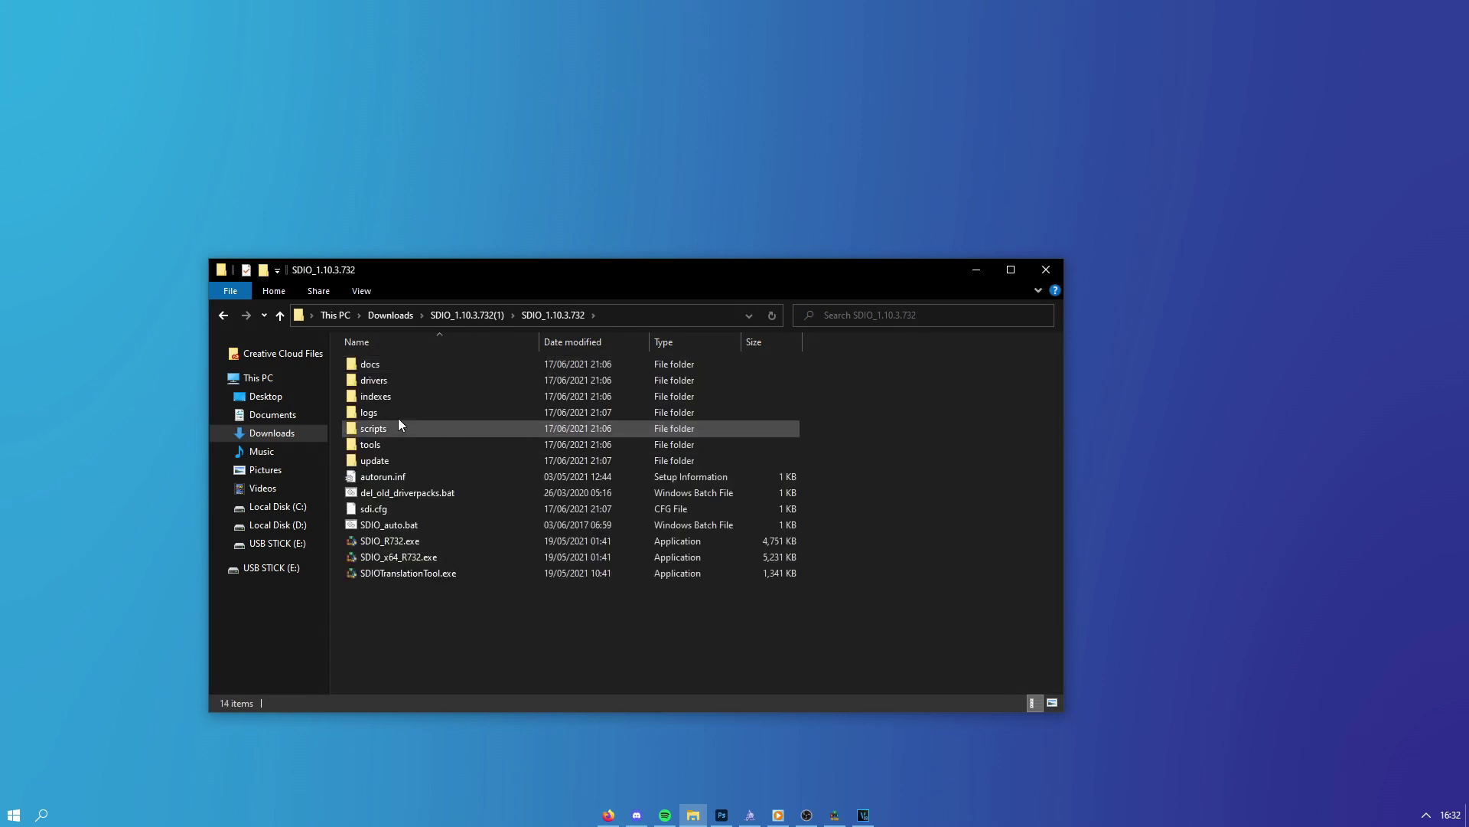
pyautogui.rightClick(375, 556)
pyautogui.click(429, 580)
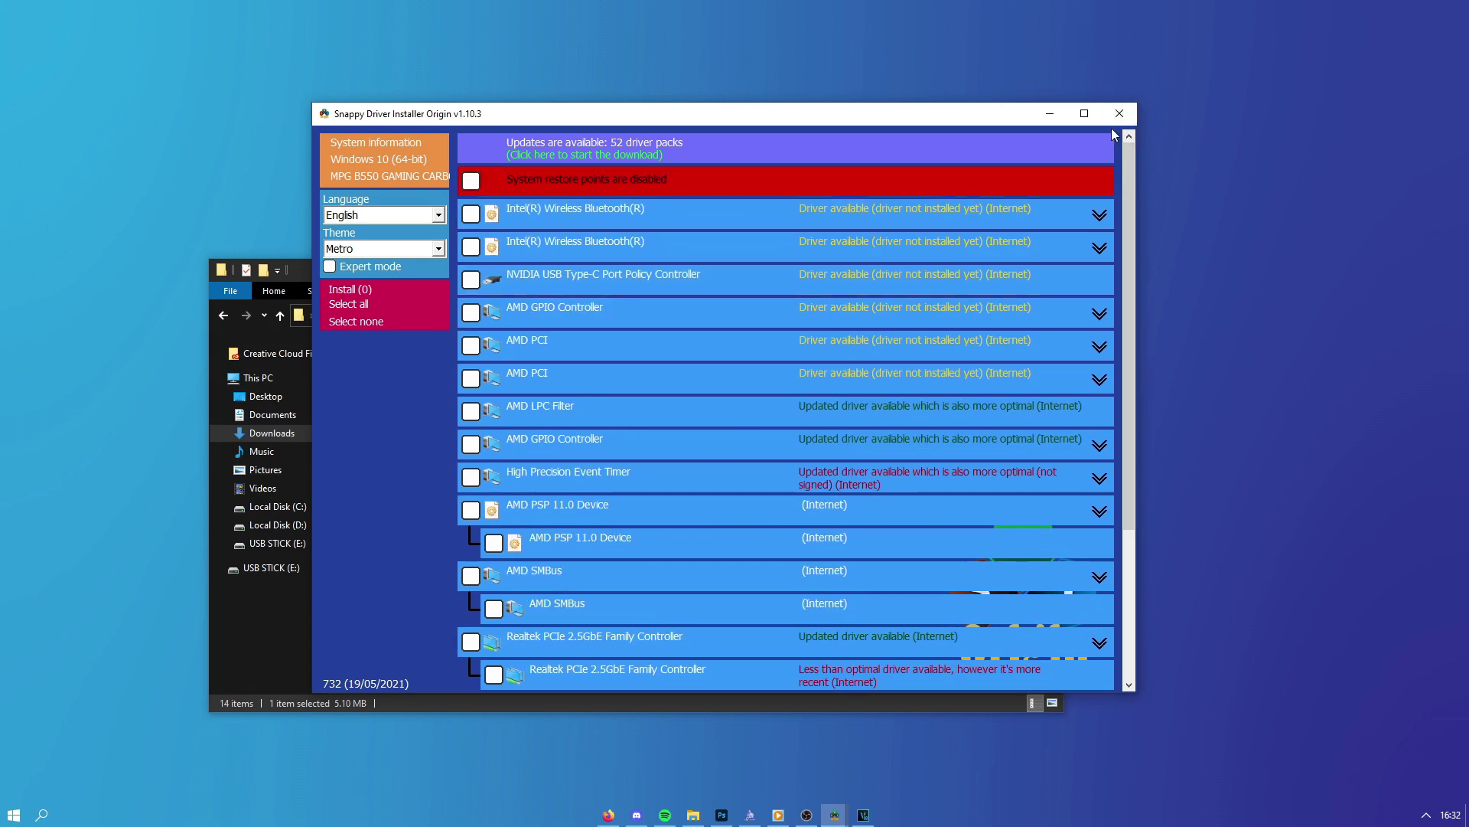
# Reposition the SDIO window, put away Explorer, and scroll down the driver update list.
pyautogui.moveTo(892, 130); pyautogui.dragTo(1102, 123)
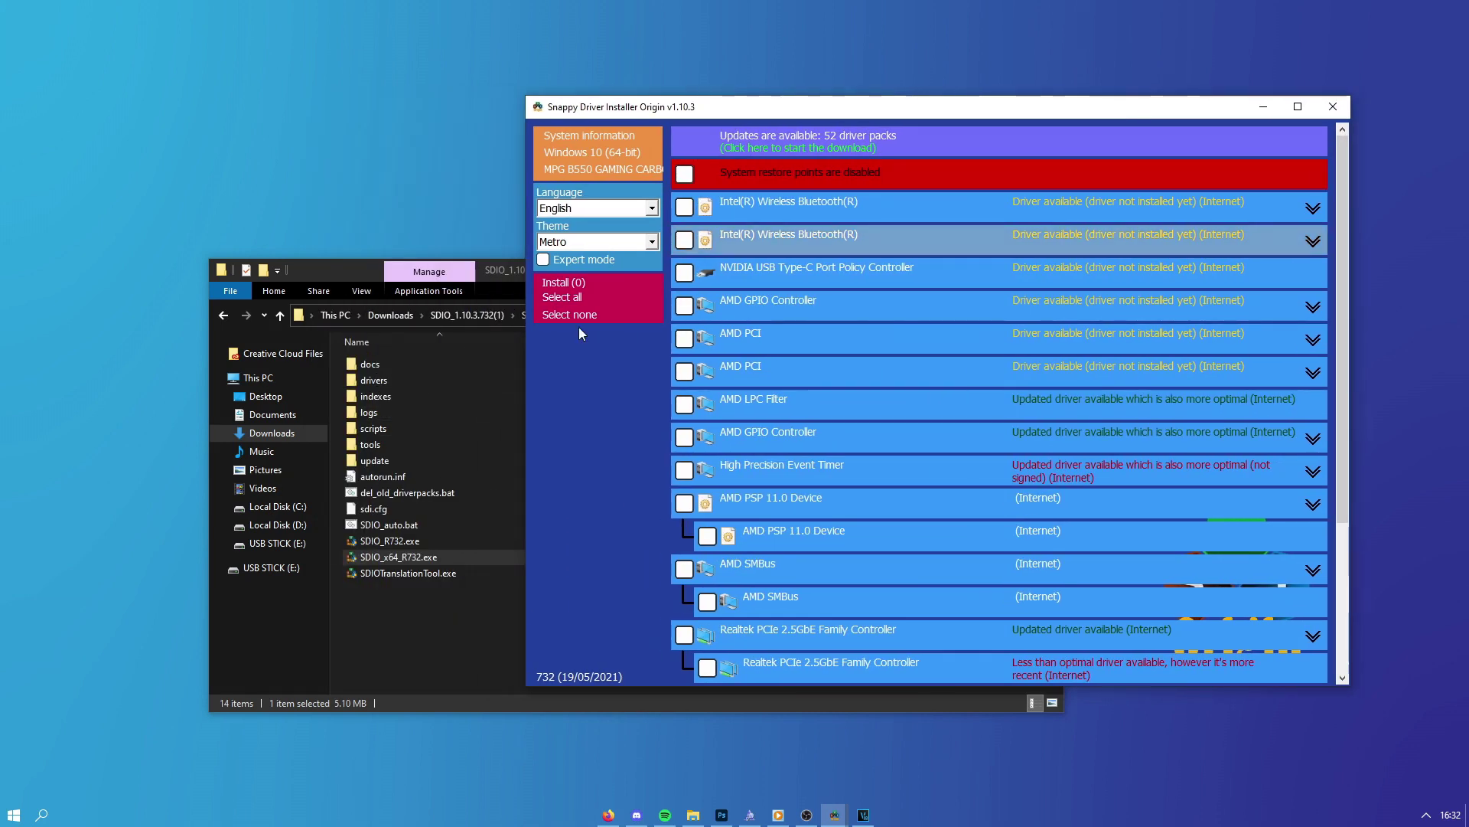
pyautogui.moveTo(777, 109); pyautogui.dragTo(643, 111)
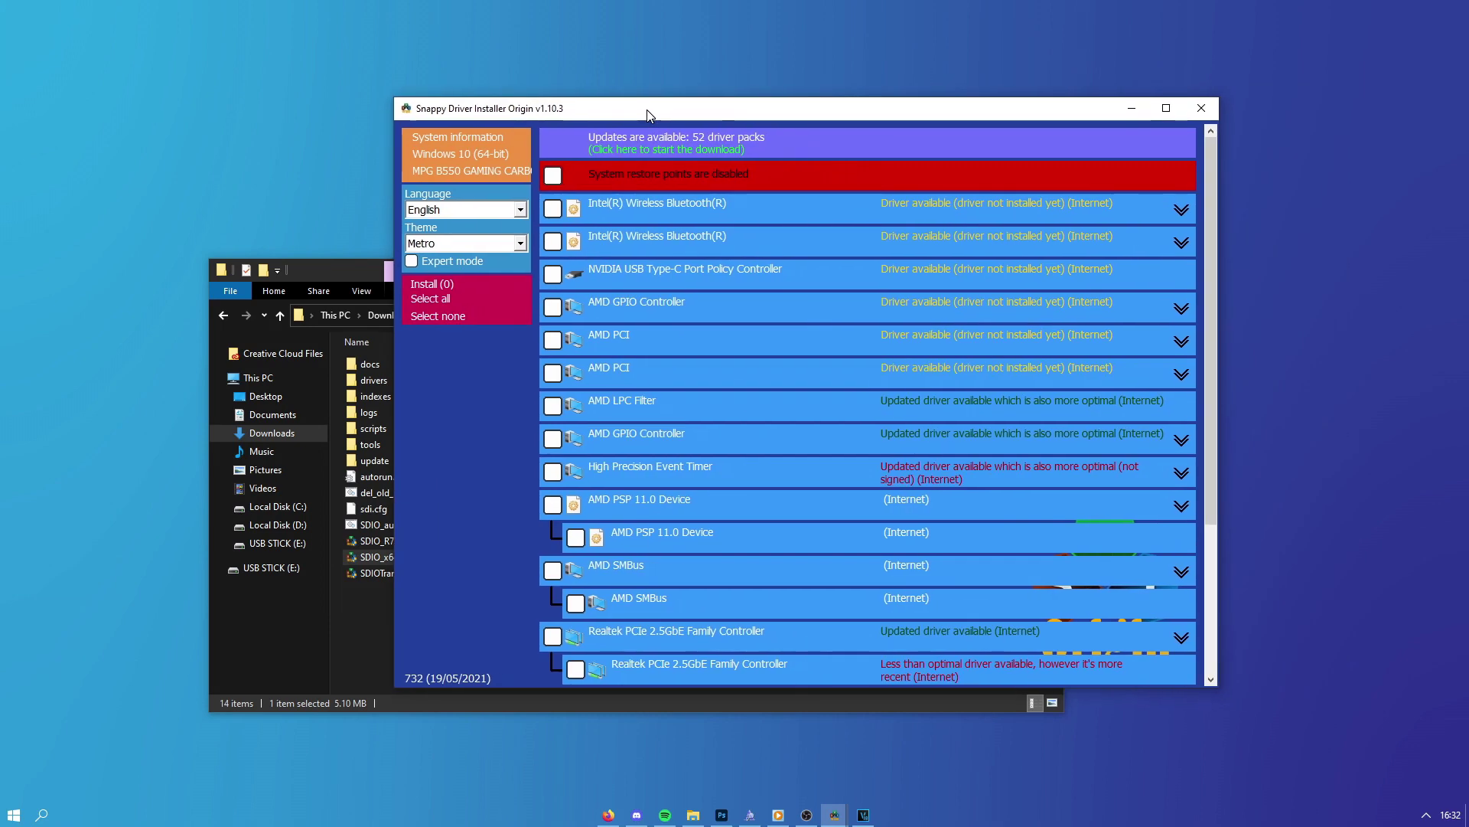
pyautogui.click(375, 264)
pyautogui.click(1085, 270)
pyautogui.moveTo(916, 116); pyautogui.dragTo(889, 121)
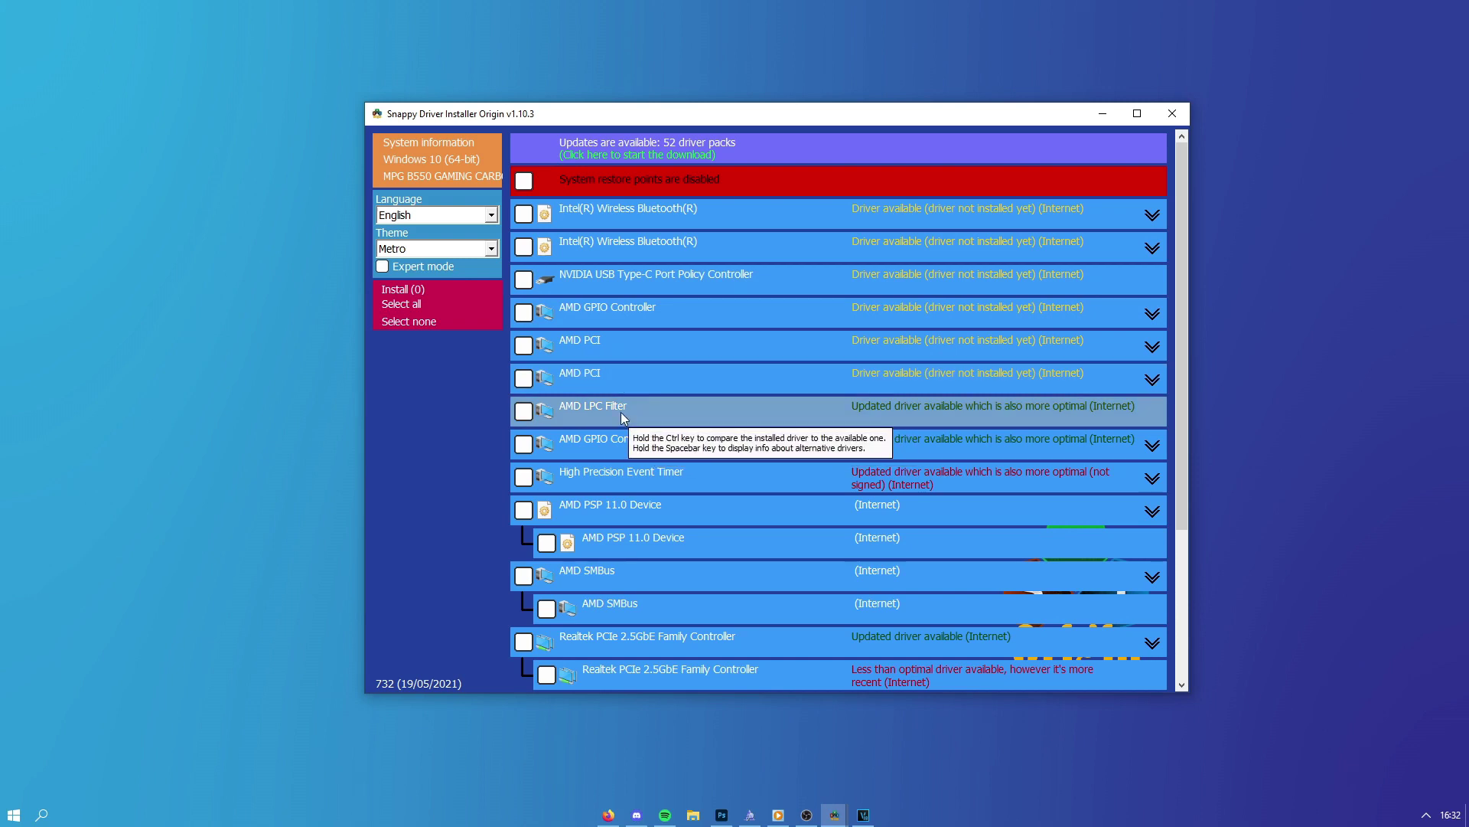
pyautogui.moveTo(646, 162)
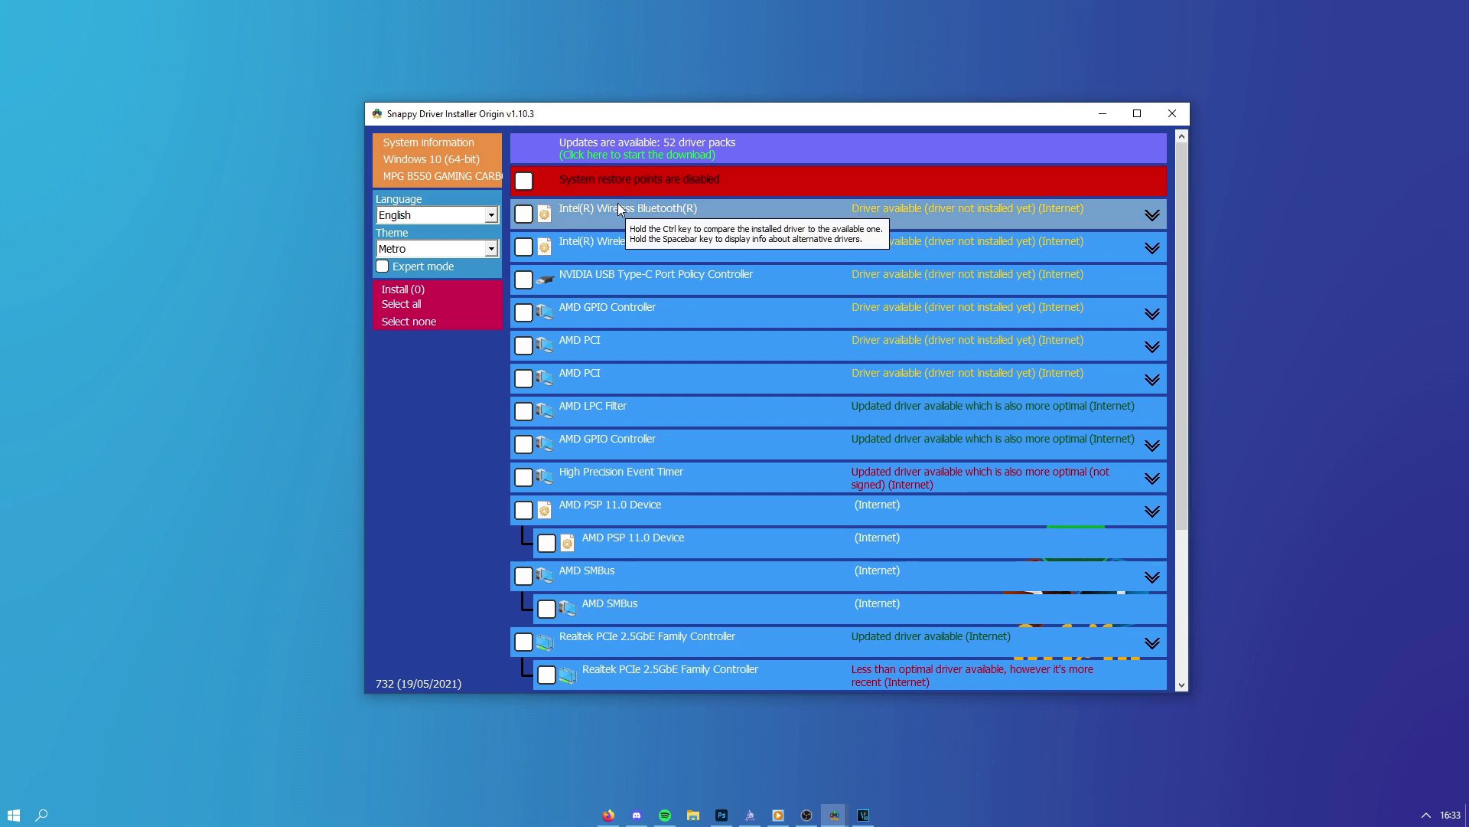
pyautogui.scroll(-5, 582, 260)
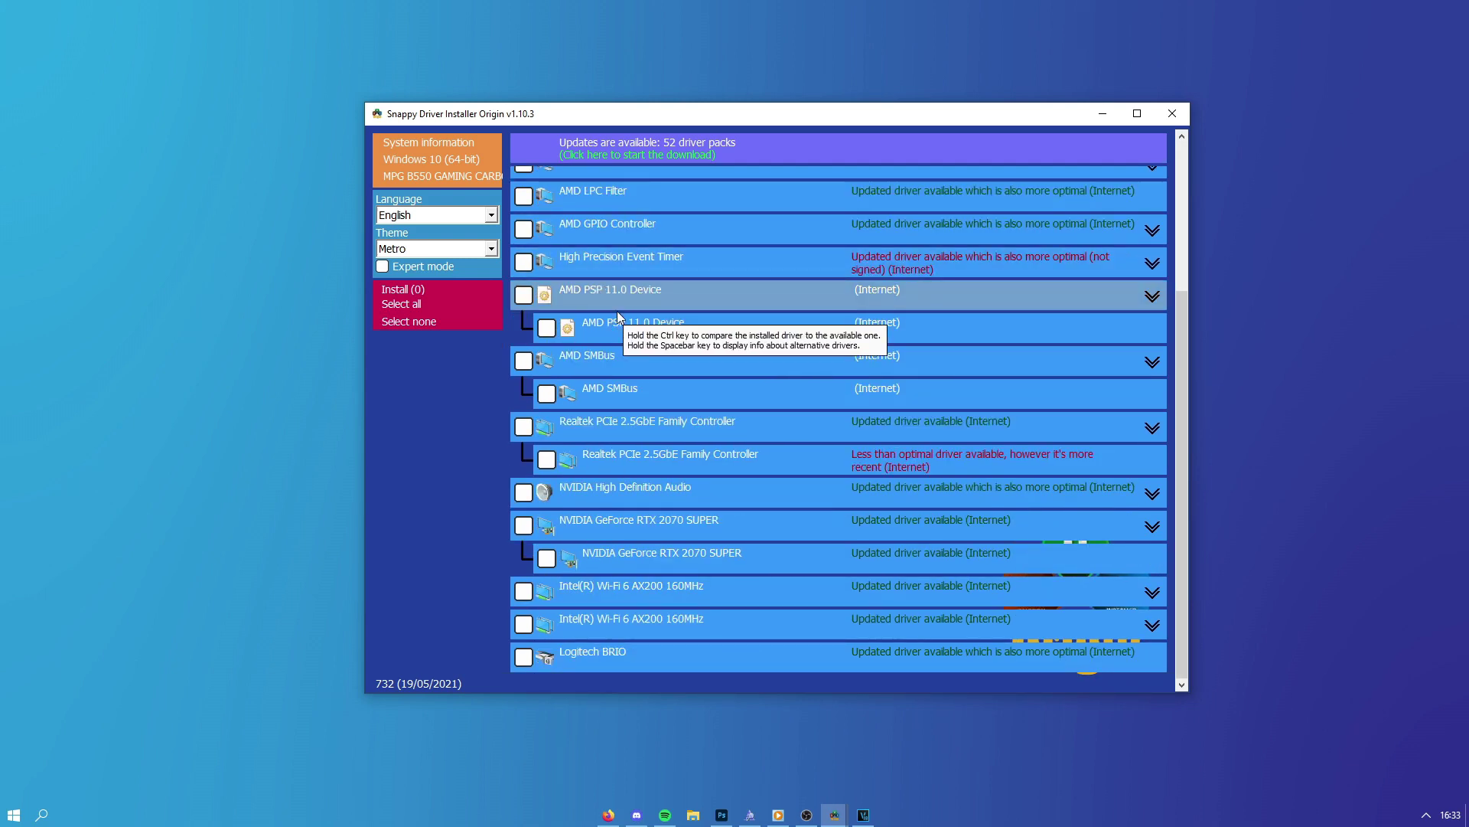
# Tick the Logitech BRIO driver and one Intel Wi-Fi 6 AX200 driver.
pyautogui.click(528, 658)
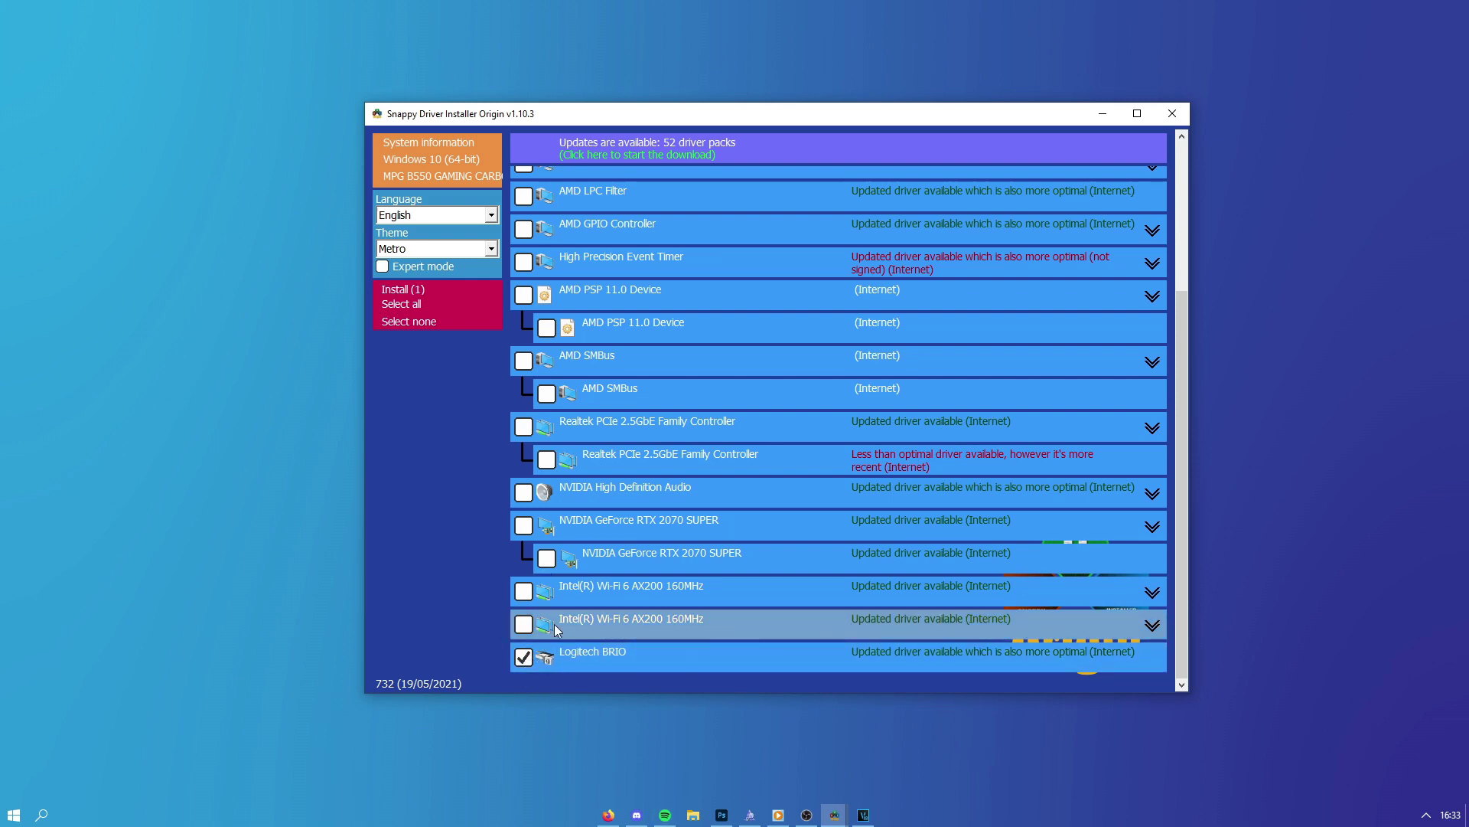
pyautogui.click(526, 627)
pyautogui.click(527, 628)
pyautogui.click(527, 626)
pyautogui.scroll(5, 603, 603)
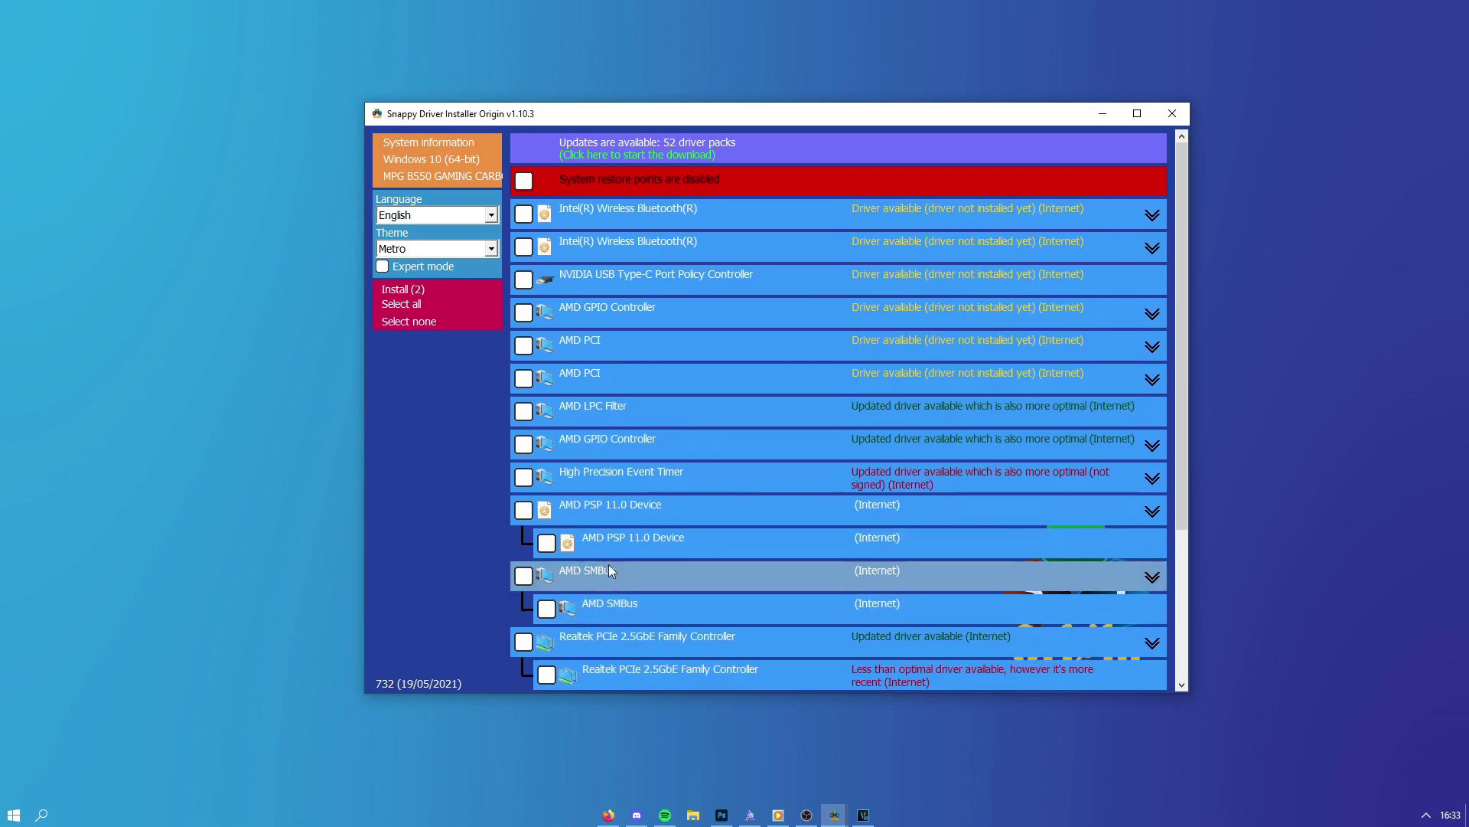
# Start installing the two ticked drivers, then interrupt the installation with Yes.
pyautogui.click(402, 291)
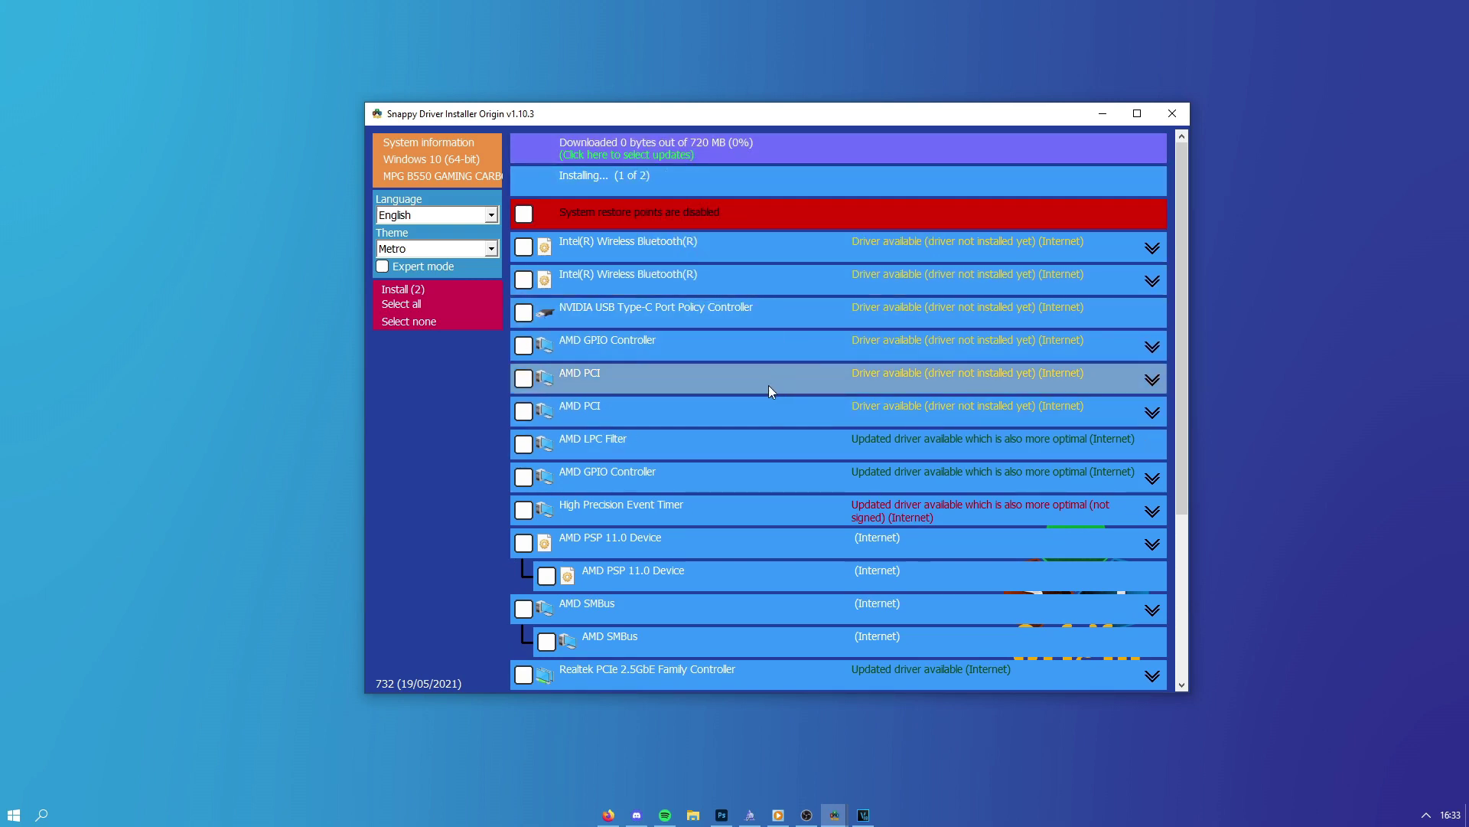
pyautogui.moveTo(608, 121); pyautogui.dragTo(570, 104)
pyautogui.click(1132, 97)
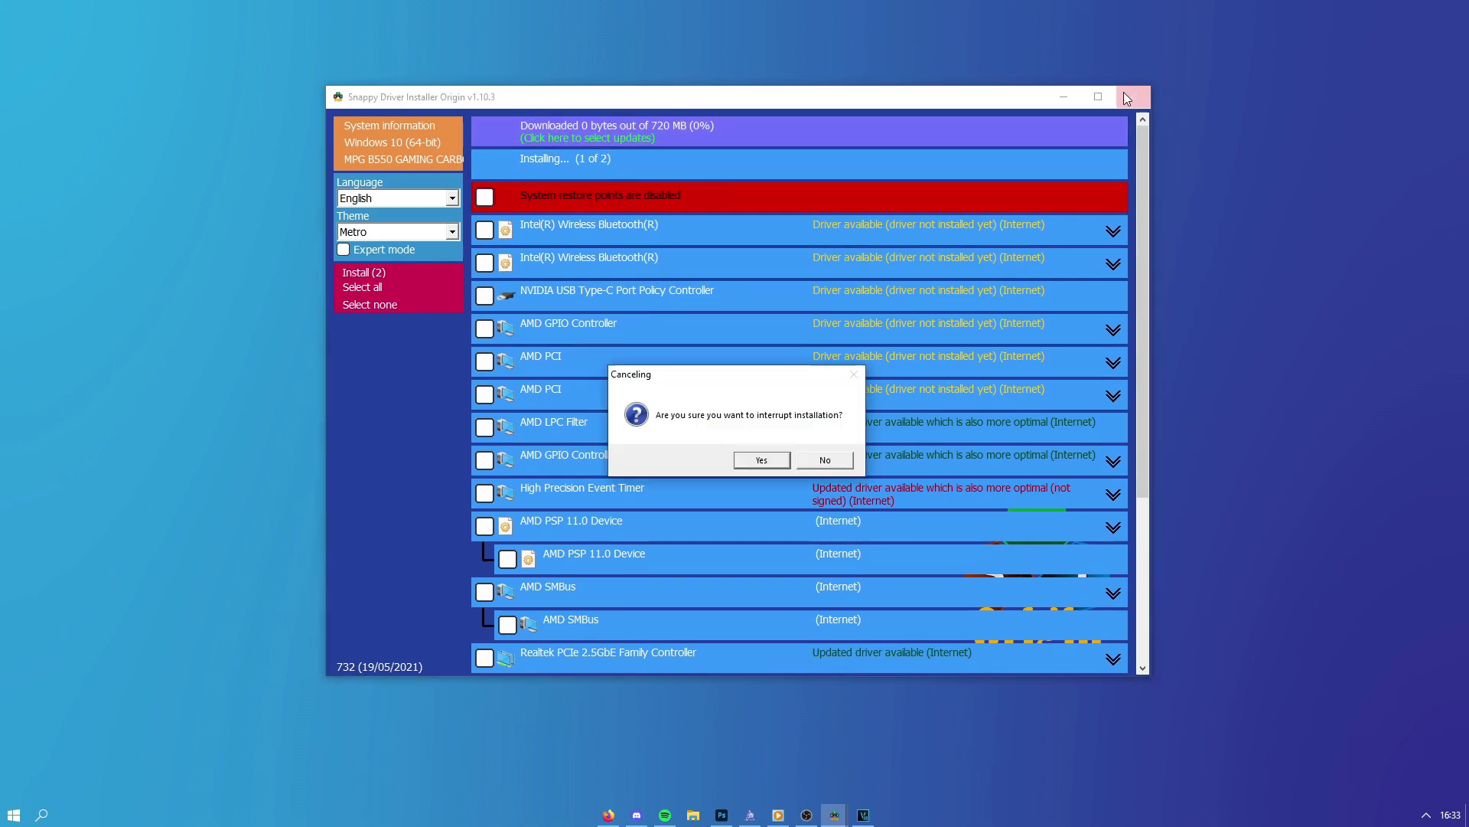
pyautogui.click(782, 465)
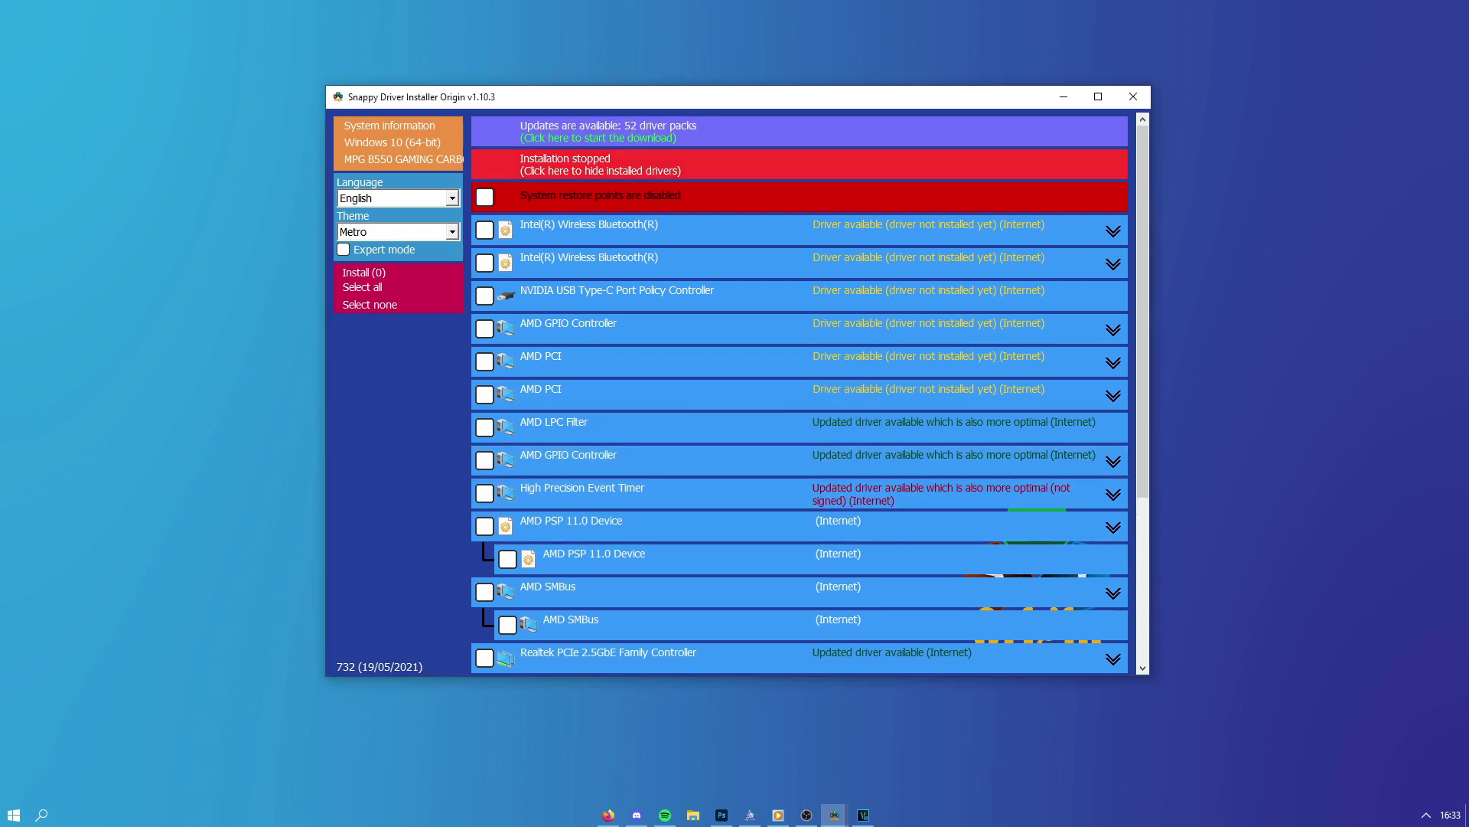